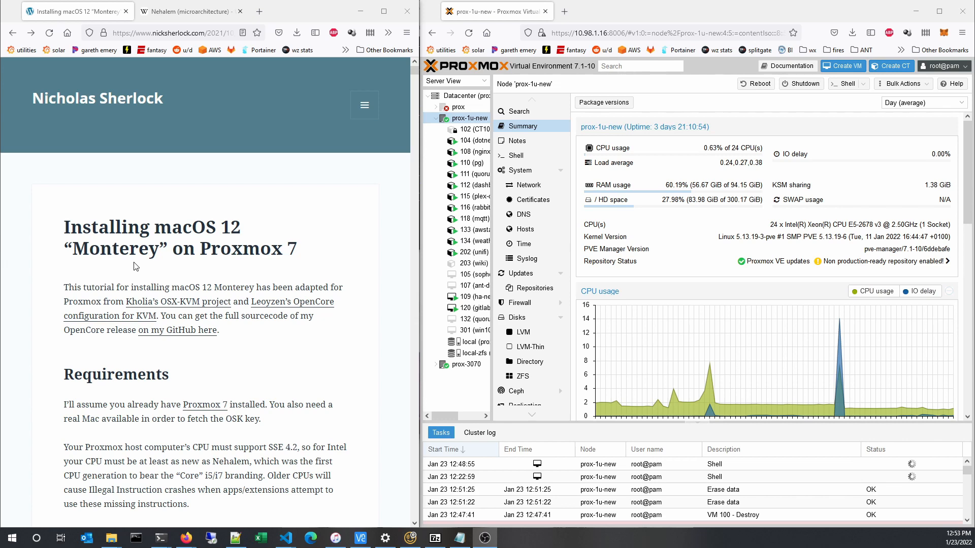
Step: Read the introduction and Requirements section of the guide for installing macOS 12 Monterey on Proxmox 7
{"action": "scroll", "coordinate": [130, 271], "scroll_direction": "down", "scroll_amount": 1}
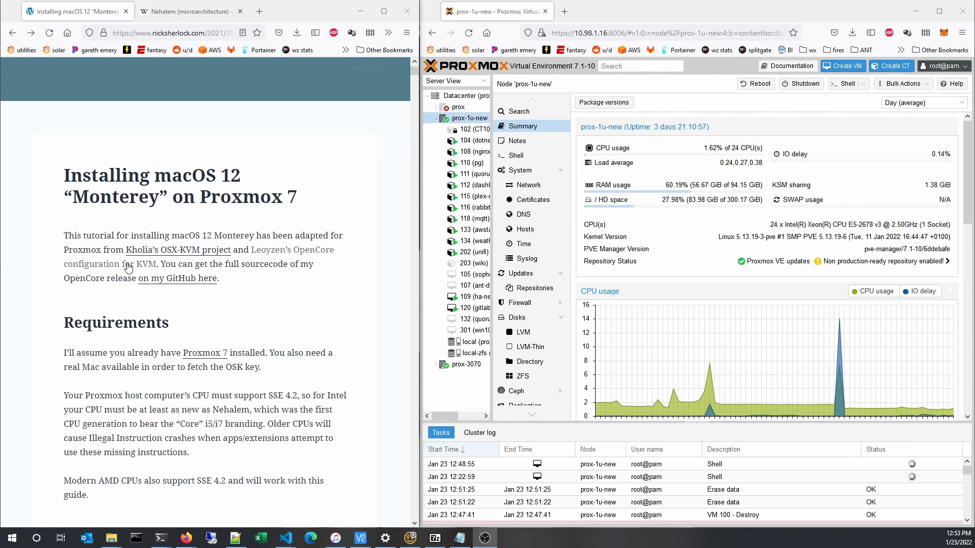
{"action": "scroll", "coordinate": [129, 275], "scroll_direction": "down", "scroll_amount": 1}
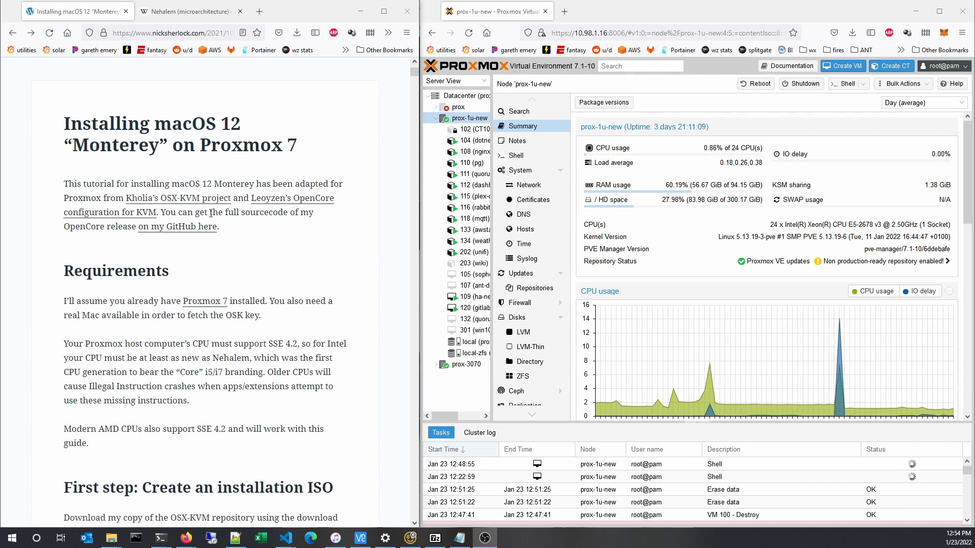
{"action": "scroll", "coordinate": [211, 213], "scroll_direction": "down", "scroll_amount": 2}
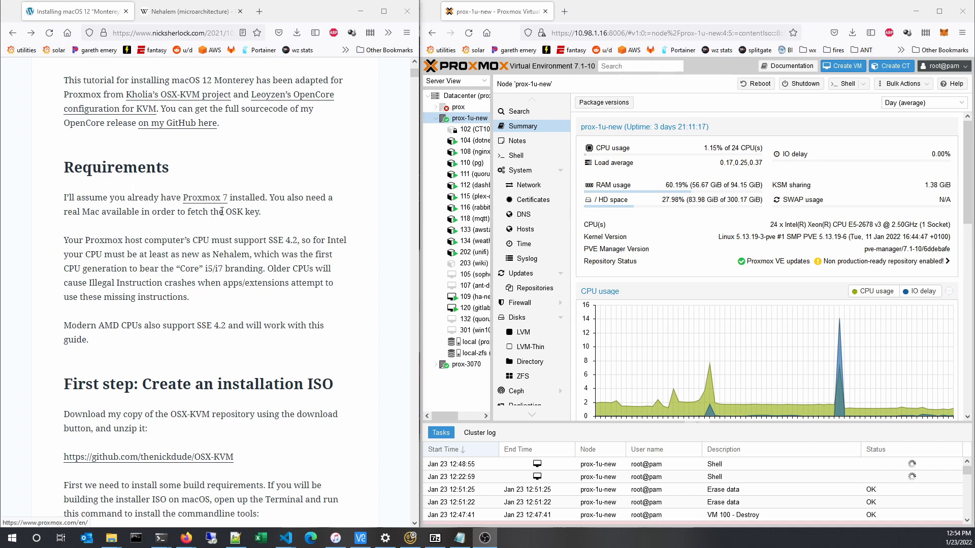
{"action": "left_click_drag", "start_coordinate": [68, 212], "coordinate": [262, 212]}
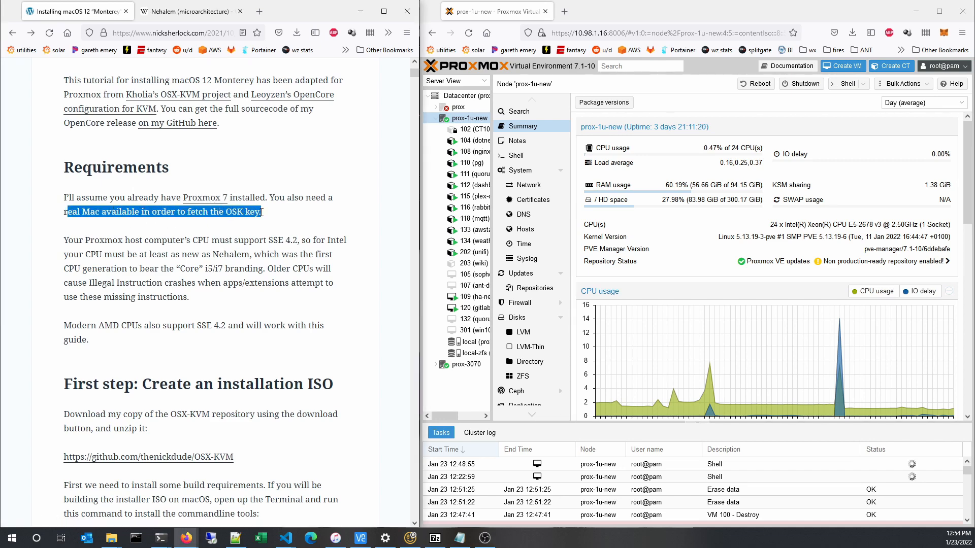
{"action": "left_click", "coordinate": [262, 212]}
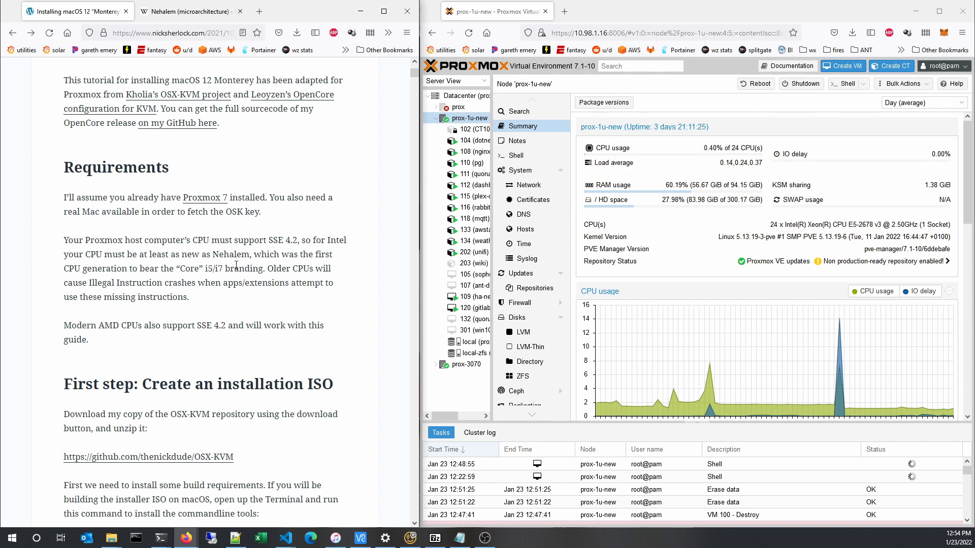
{"action": "scroll", "coordinate": [226, 251], "scroll_direction": "down", "scroll_amount": 1}
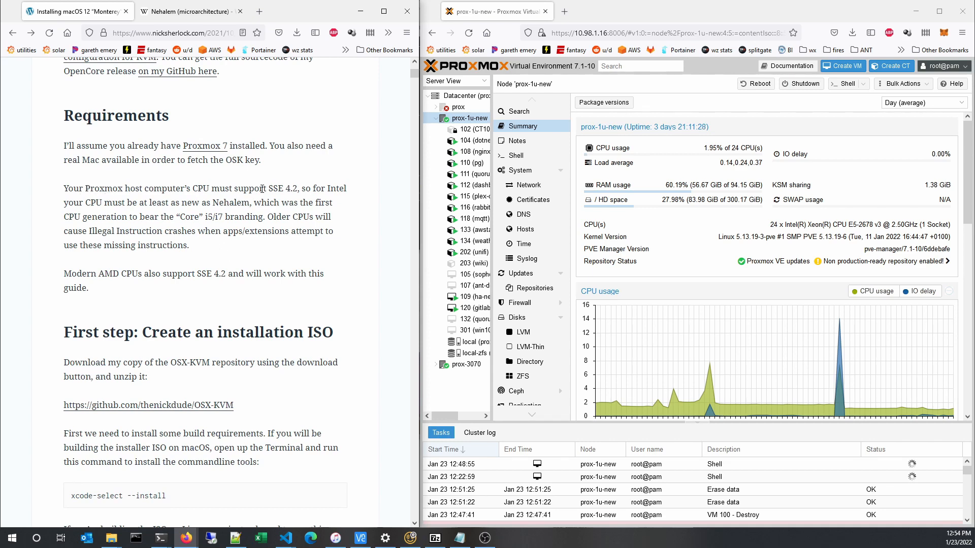
Step: Check the launch date of the Nehalem CPU generation in the Wikipedia article and return to the guide
{"action": "double_click", "coordinate": [239, 202]}
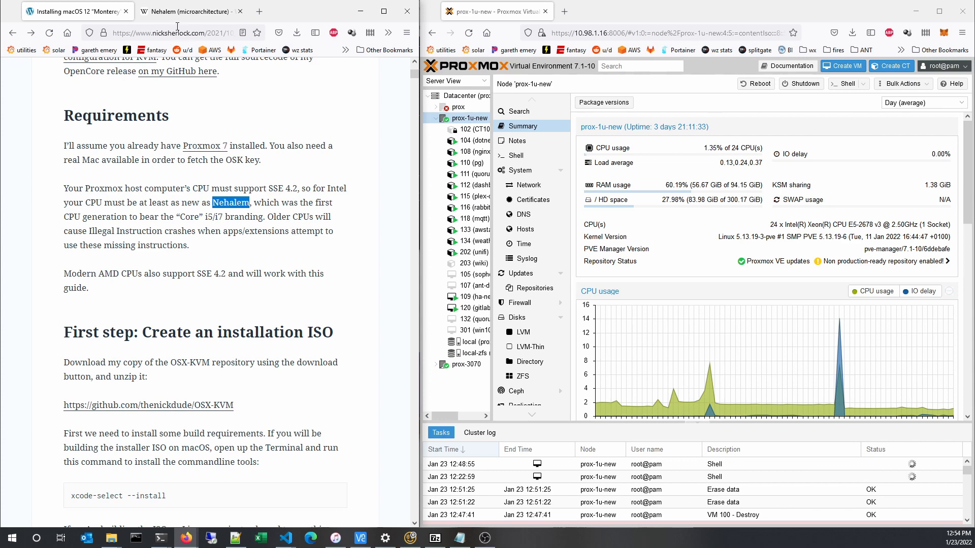
{"action": "left_click", "coordinate": [177, 14]}
{"action": "left_click_drag", "start_coordinate": [339, 306], "coordinate": [391, 313]}
{"action": "left_click", "coordinate": [388, 314]}
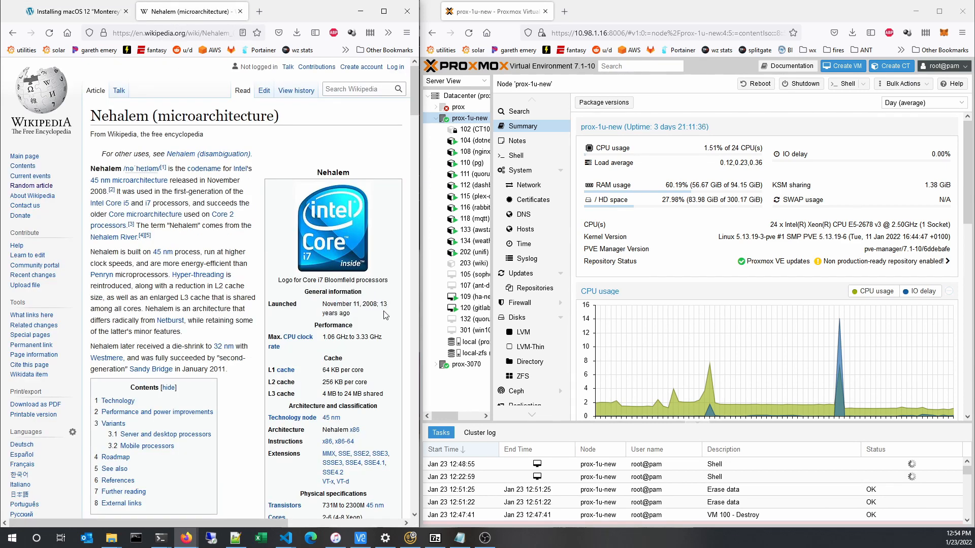
{"action": "left_click", "coordinate": [82, 15]}
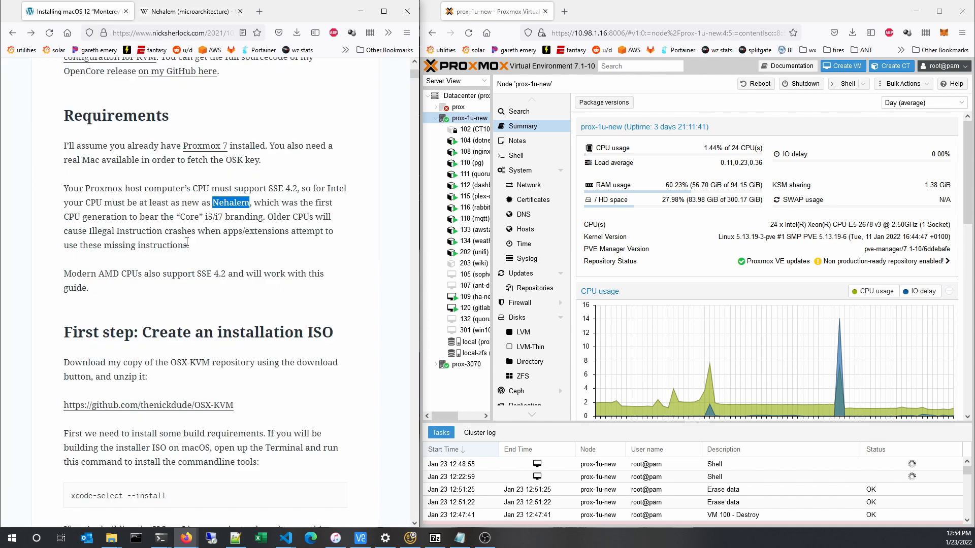
Step: In a Windows PowerShell terminal, start WSL and change to the /mnt/h directory
{"action": "scroll", "coordinate": [186, 241], "scroll_direction": "down", "scroll_amount": 2}
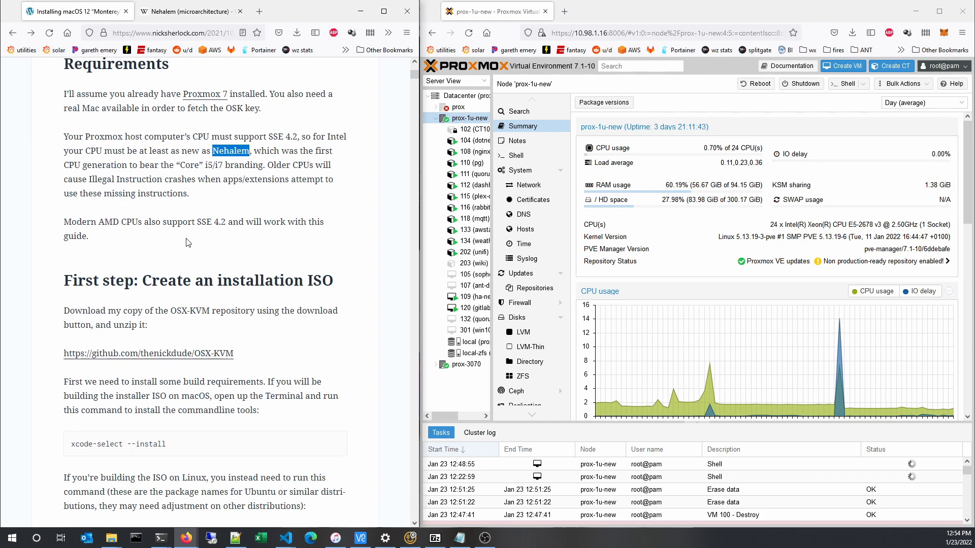
{"action": "scroll", "coordinate": [187, 239], "scroll_direction": "down", "scroll_amount": 2}
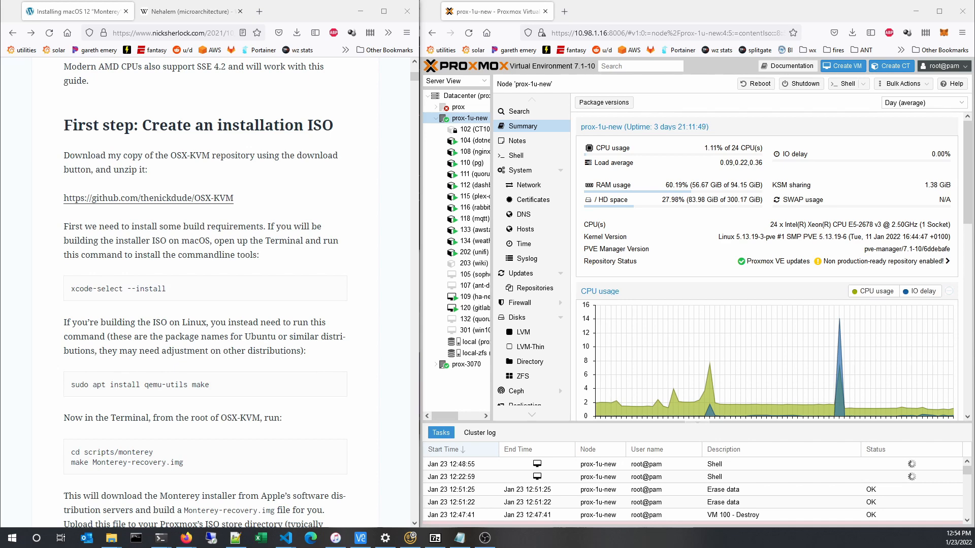
{"action": "left_click_drag", "start_coordinate": [0, 328], "coordinate": [648, 63]}
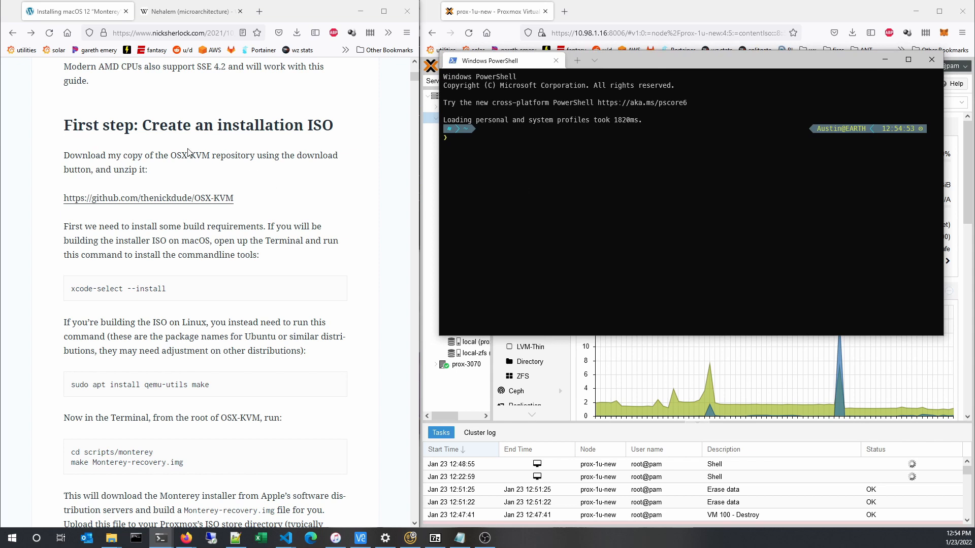
{"action": "left_click_drag", "start_coordinate": [69, 154], "coordinate": [214, 154]}
{"action": "left_click", "coordinate": [214, 154]}
{"action": "left_click", "coordinate": [535, 185]}
{"action": "type", "text": "cd /"}
{"action": "key", "text": "BackSpace"}
{"action": "key", "text": "BackSpace"}
{"action": "key", "text": "BackSpace"}
{"action": "key", "text": "BackSpace"}
{"action": "type", "text": "wsl"}
{"action": "key", "text": "Return"}
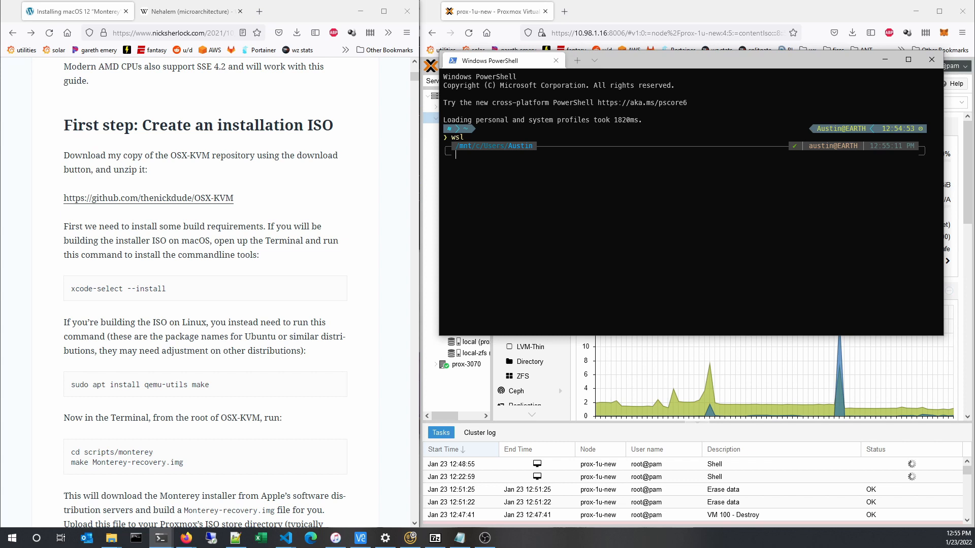
{"action": "type", "text": "cd /mnt/h/"}
{"action": "key", "text": "Return"}
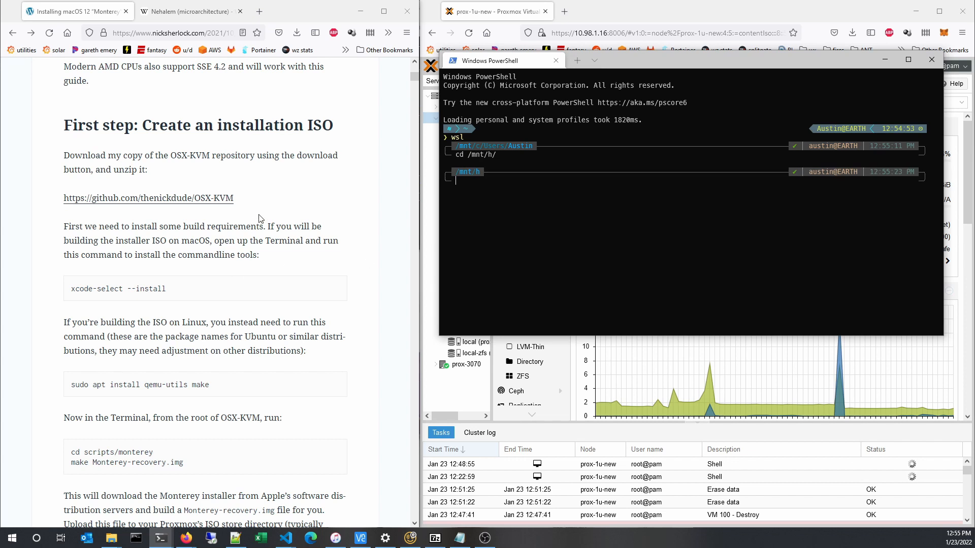
{"action": "left_click_drag", "start_coordinate": [256, 200], "coordinate": [66, 206]}
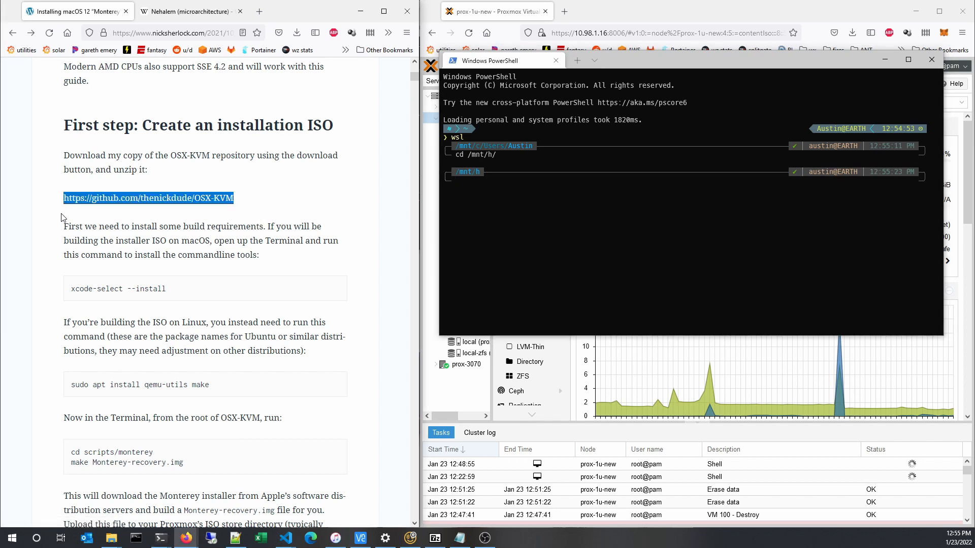
{"action": "key", "text": "alt+Tab"}
{"action": "type", "text": "git clone"}
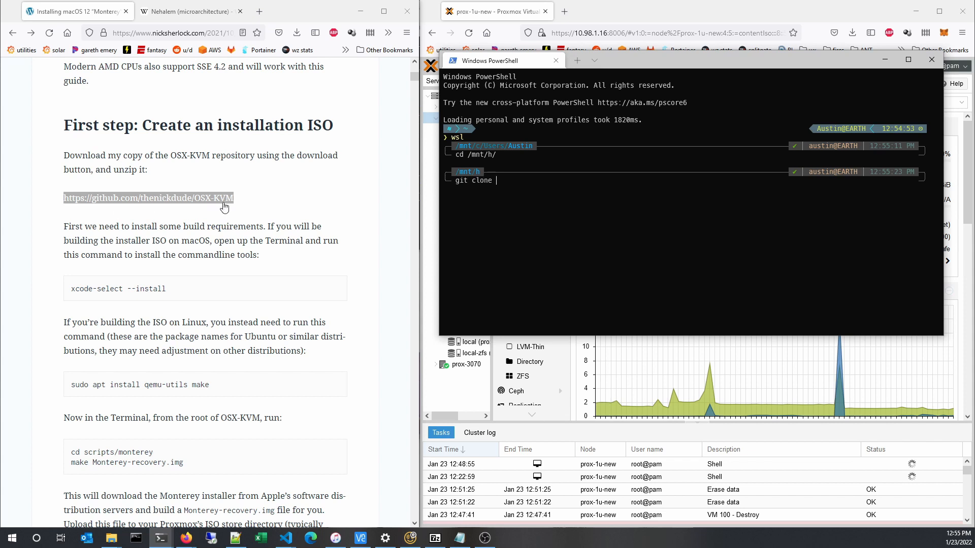
{"action": "type", "text": "https://github.com/thenickdude/OSX-KVM"}
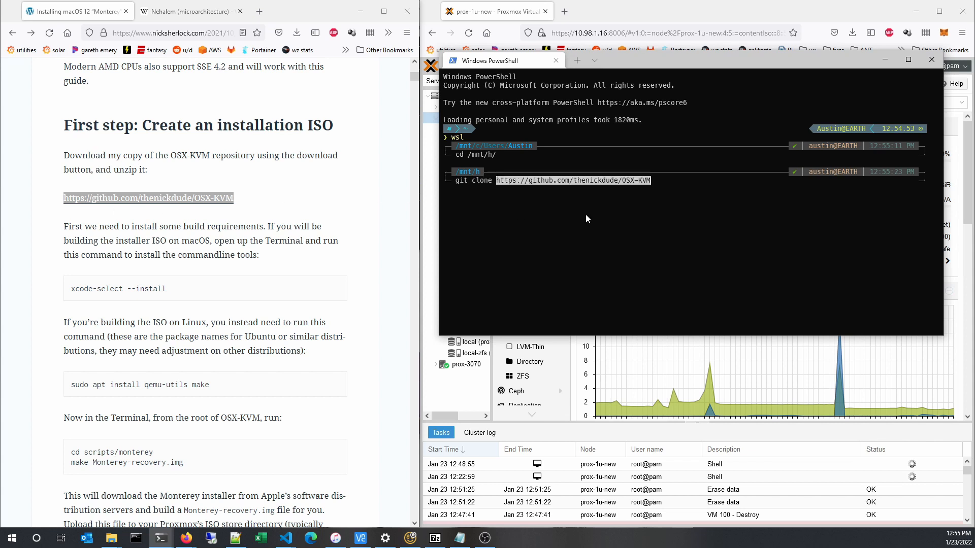
{"action": "type", "text": "https://github.com/thenickdude/OSX-KVM"}
{"action": "key", "text": "BackSpace"}
{"action": "key", "text": "BackSpace"}
{"action": "key", "text": "BackSpace"}
{"action": "key", "text": "BackSpace"}
{"action": "key", "text": "BackSpace"}
{"action": "key", "text": "BackSpace"}
{"action": "key", "text": "BackSpace"}
{"action": "key", "text": "BackSpace"}
{"action": "key", "text": "BackSpace"}
{"action": "key", "text": "BackSpace"}
{"action": "key", "text": "BackSpace"}
{"action": "key", "text": "BackSpace"}
{"action": "key", "text": "BackSpace"}
{"action": "key", "text": "BackSpace"}
{"action": "key", "text": "BackSpace"}
{"action": "key", "text": "BackSpace"}
{"action": "key", "text": "BackSpace"}
{"action": "key", "text": "BackSpace"}
{"action": "key", "text": "BackSpace"}
{"action": "key", "text": "BackSpace"}
{"action": "key", "text": "BackSpace"}
{"action": "key", "text": "BackSpace"}
{"action": "key", "text": "BackSpace"}
{"action": "key", "text": "BackSpace"}
{"action": "key", "text": "BackSpace"}
{"action": "key", "text": "BackSpace"}
{"action": "key", "text": "BackSpace"}
{"action": "key", "text": "BackSpace"}
{"action": "key", "text": "BackSpace"}
{"action": "key", "text": "BackSpace"}
{"action": "key", "text": "BackSpace"}
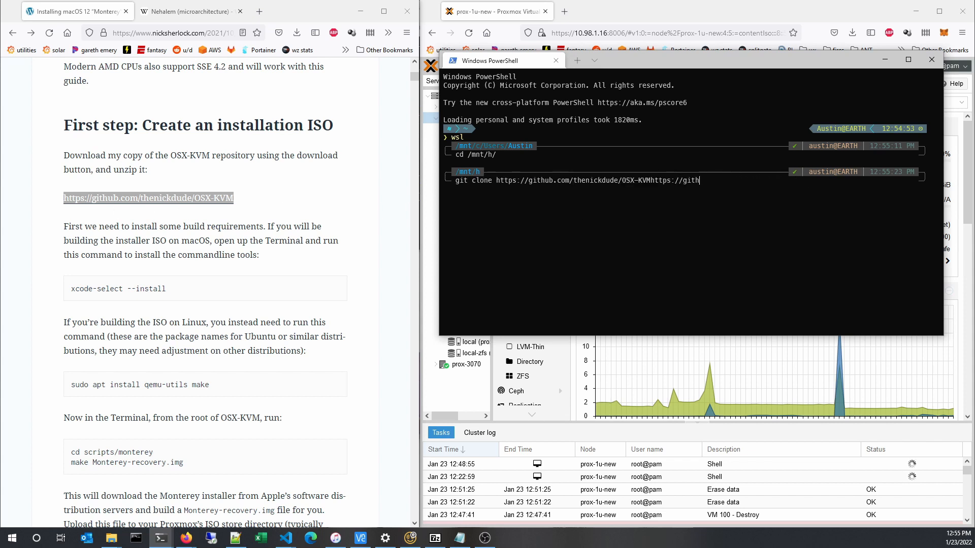
{"action": "key", "text": "BackSpace"}
{"action": "key", "text": "BackSpace"}
{"action": "key", "text": "Return"}
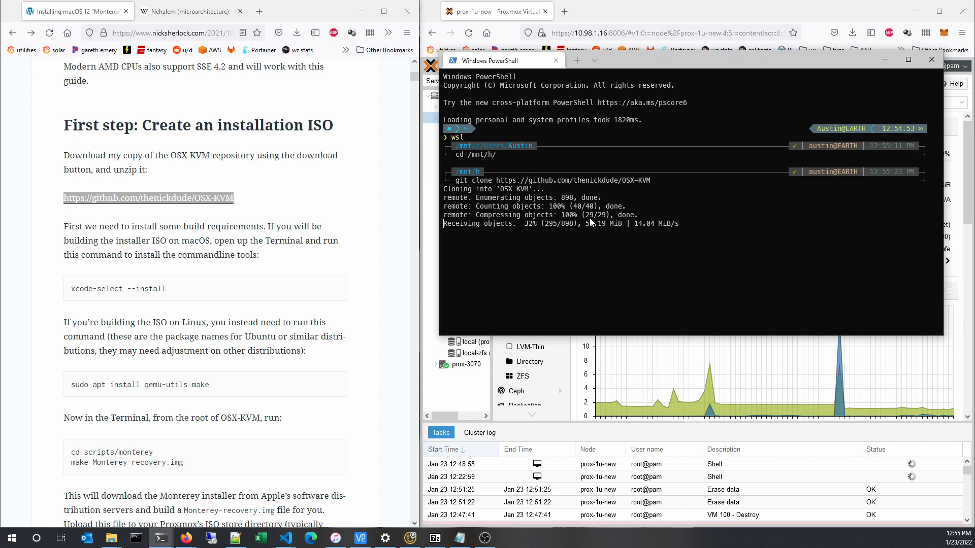
Step: Copy the Linux build-requirements command "sudo apt install qemu-utils make" from the guide
{"action": "scroll", "coordinate": [220, 217], "scroll_direction": "down", "scroll_amount": 1}
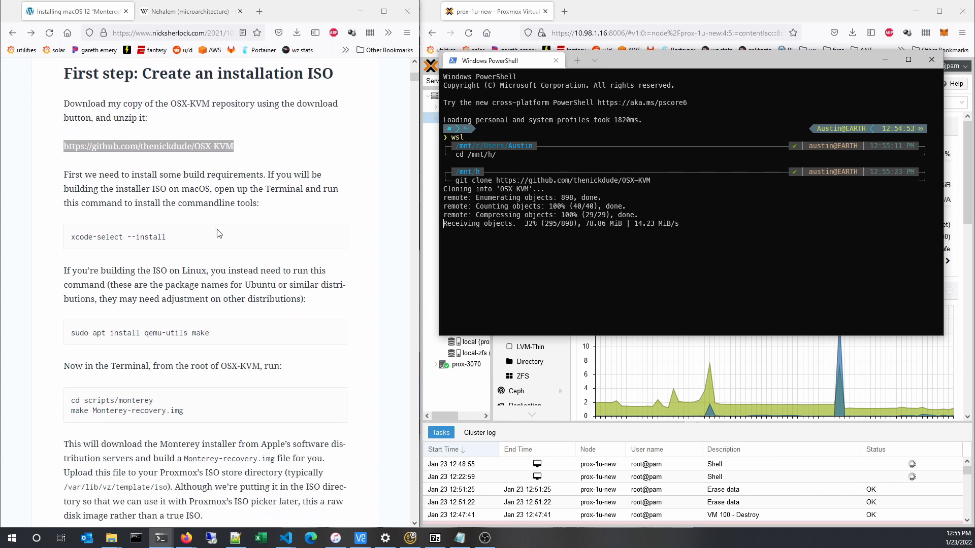
{"action": "double_click", "coordinate": [196, 189]}
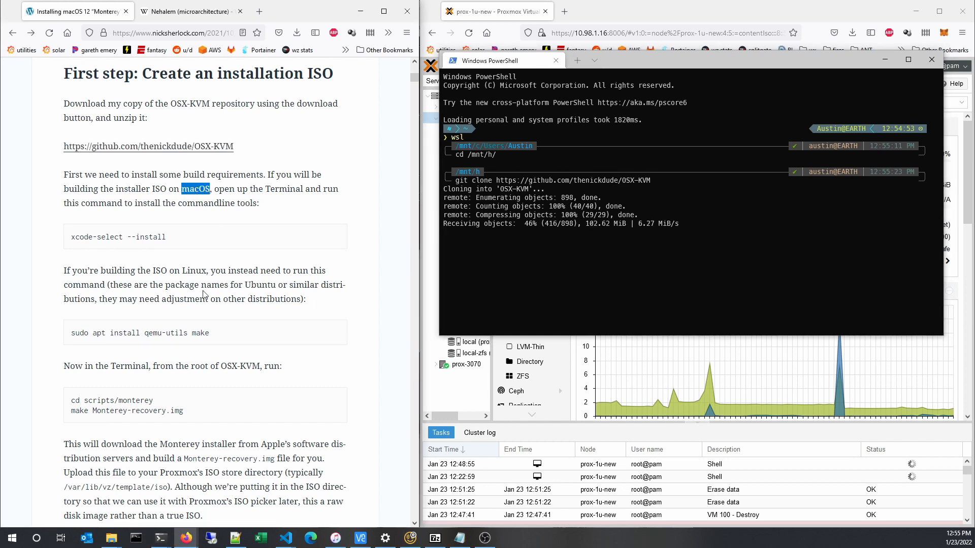
{"action": "double_click", "coordinate": [186, 269]}
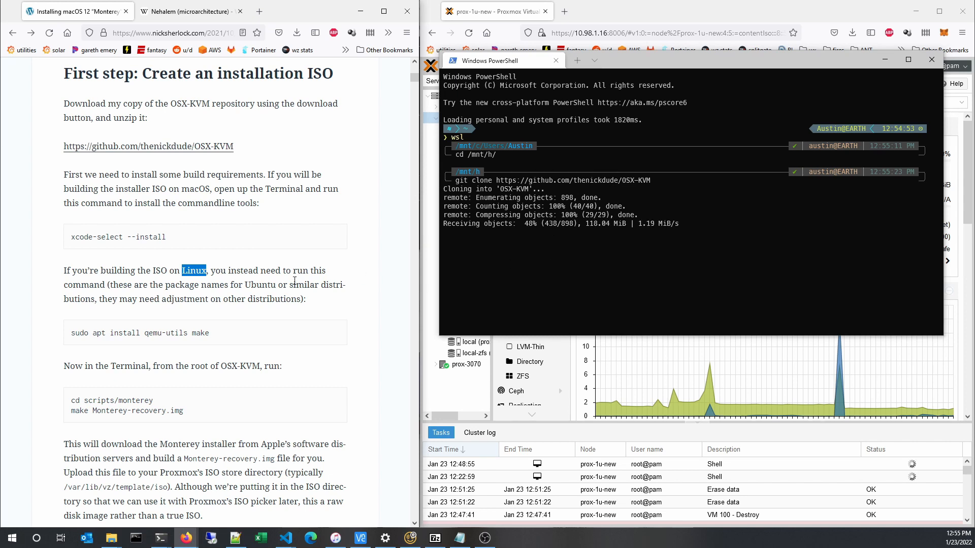
{"action": "left_click", "coordinate": [222, 338]}
{"action": "left_click_drag", "start_coordinate": [235, 338], "coordinate": [72, 346]}
{"action": "right_click", "coordinate": [85, 347]}
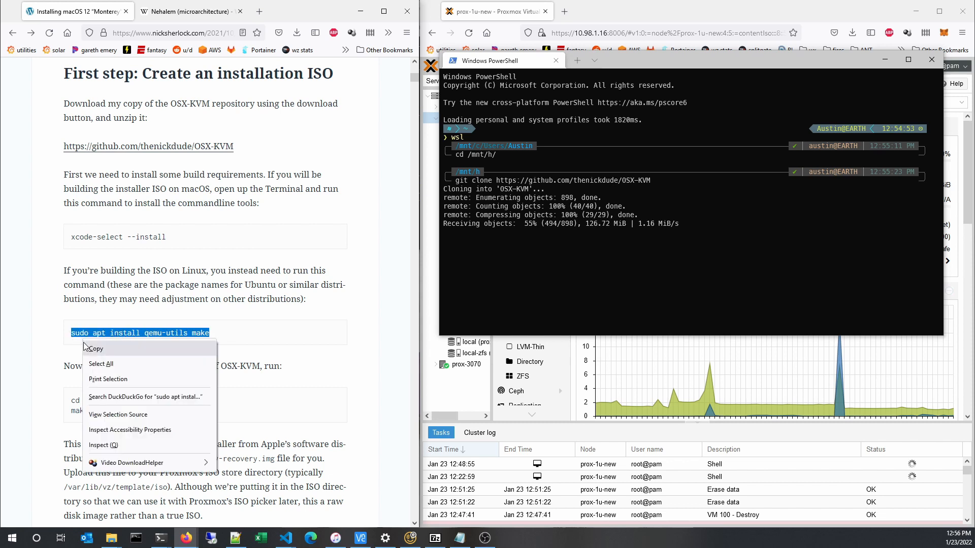
{"action": "left_click", "coordinate": [88, 348]}
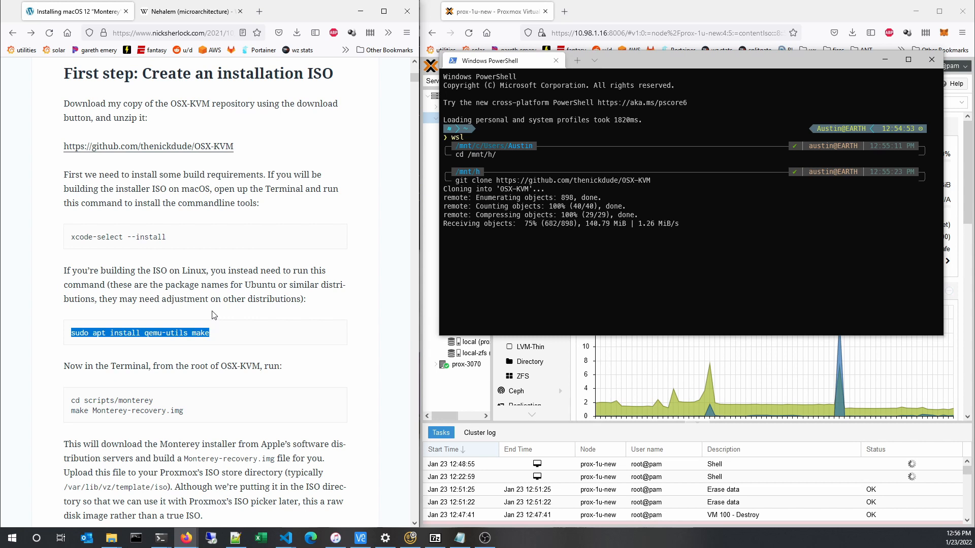
{"action": "scroll", "coordinate": [212, 315], "scroll_direction": "down", "scroll_amount": 1}
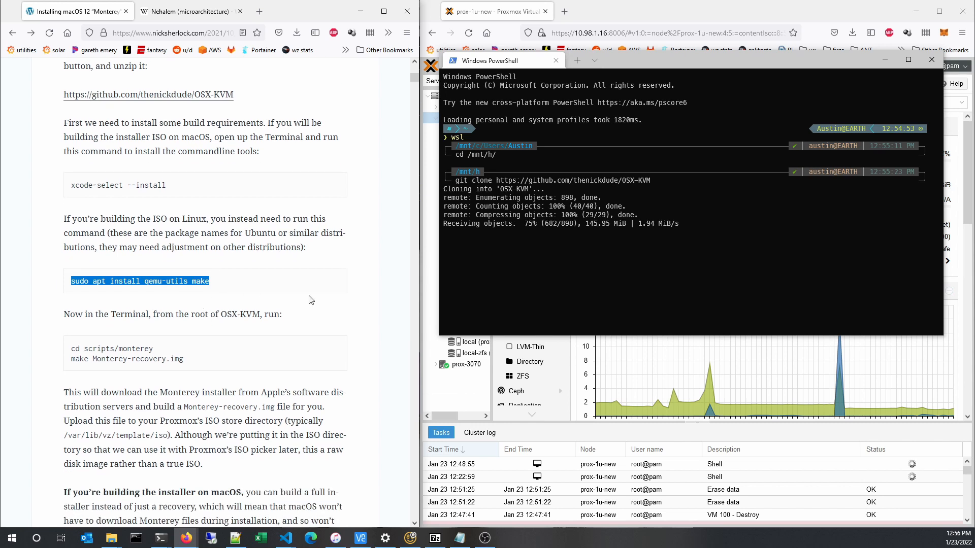
Step: Run "sudo apt install qemu-utils make" in the WSL terminal and enter the sudo password
{"action": "left_click", "coordinate": [526, 295]}
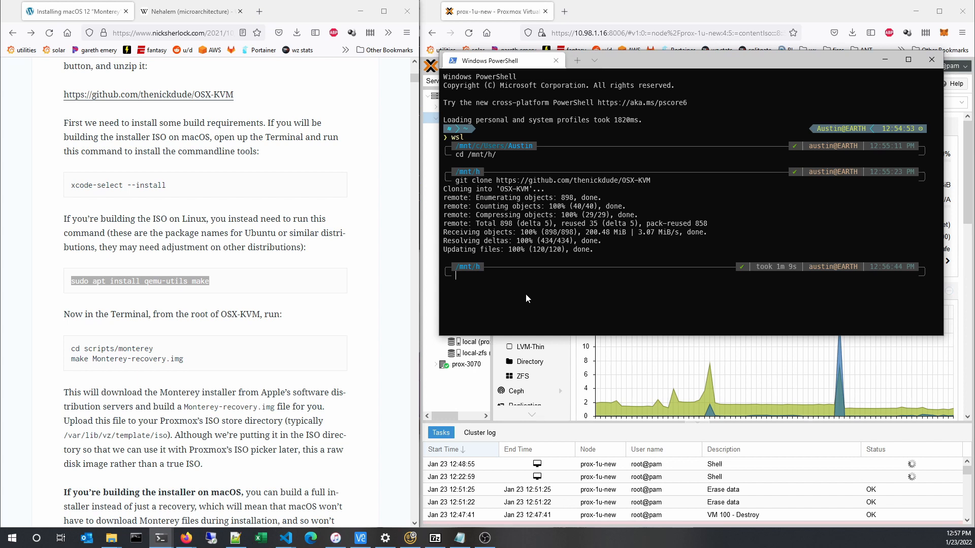
{"action": "key", "text": "ctrl+v"}
{"action": "key", "text": "ctrl+v"}
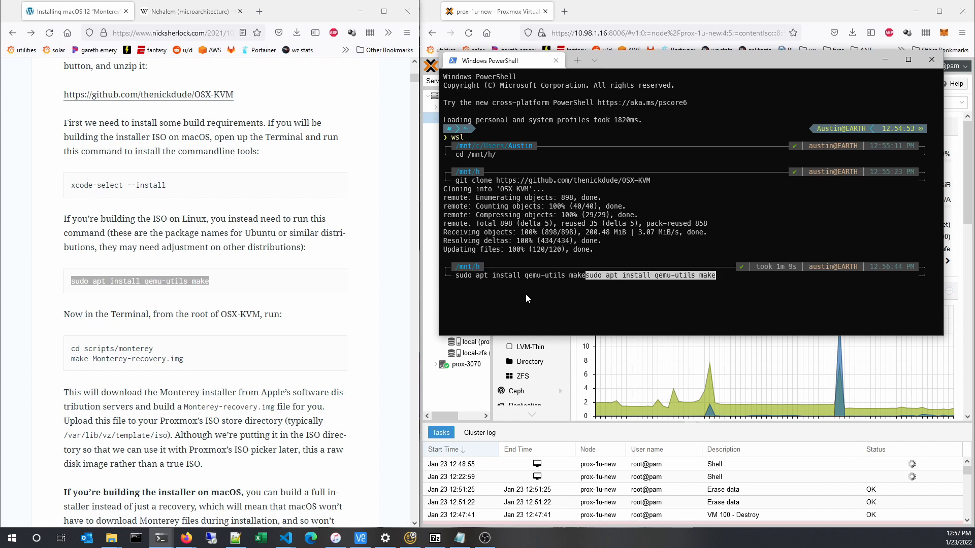
{"action": "key", "text": "BackSpace"}
{"action": "key", "text": "BackSpace"}
{"action": "key", "text": "BackSpace"}
{"action": "key", "text": "BackSpace"}
{"action": "key", "text": "BackSpace"}
{"action": "key", "text": "BackSpace"}
{"action": "key", "text": "BackSpace"}
{"action": "key", "text": "BackSpace"}
{"action": "key", "text": "BackSpace"}
{"action": "key", "text": "BackSpace"}
{"action": "key", "text": "BackSpace"}
{"action": "key", "text": "BackSpace"}
{"action": "key", "text": "BackSpace"}
{"action": "key", "text": "BackSpace"}
{"action": "key", "text": "BackSpace"}
{"action": "key", "text": "BackSpace"}
{"action": "key", "text": "BackSpace"}
{"action": "key", "text": "BackSpace"}
{"action": "key", "text": "BackSpace"}
{"action": "key", "text": "BackSpace"}
{"action": "key", "text": "BackSpace"}
{"action": "key", "text": "BackSpace"}
{"action": "key", "text": "BackSpace"}
{"action": "key", "text": "BackSpace"}
{"action": "key", "text": "BackSpace"}
{"action": "key", "text": "BackSpace"}
{"action": "key", "text": "BackSpace"}
{"action": "key", "text": "BackSpace"}
{"action": "key", "text": "BackSpace"}
{"action": "key", "text": "BackSpace"}
{"action": "key", "text": "BackSpace"}
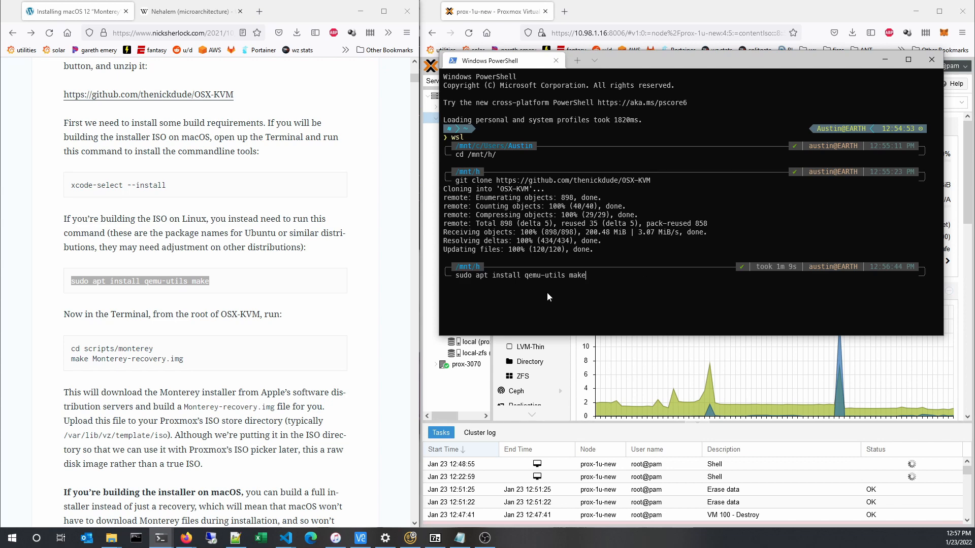
{"action": "key", "text": "Return"}
{"action": "key", "text": "Return"}
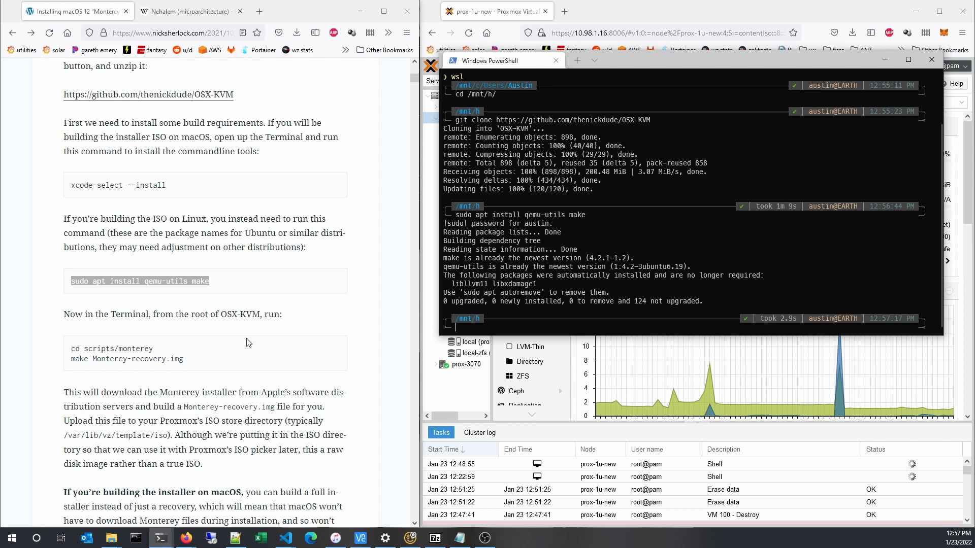
Step: Change into the cloned OSX-KVM folder and on to its scripts/monterey subfolder, following the guide
{"action": "left_click", "coordinate": [238, 326]}
{"action": "scroll", "coordinate": [239, 326], "scroll_direction": "down", "scroll_amount": 1}
{"action": "left_click_drag", "start_coordinate": [189, 311], "coordinate": [59, 297]}
{"action": "left_click", "coordinate": [133, 305]}
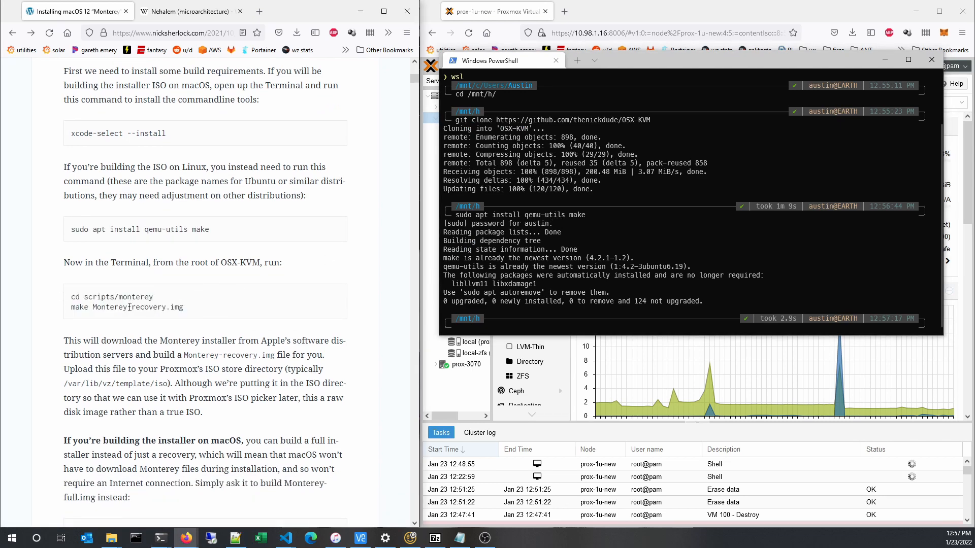
{"action": "left_click", "coordinate": [639, 301]}
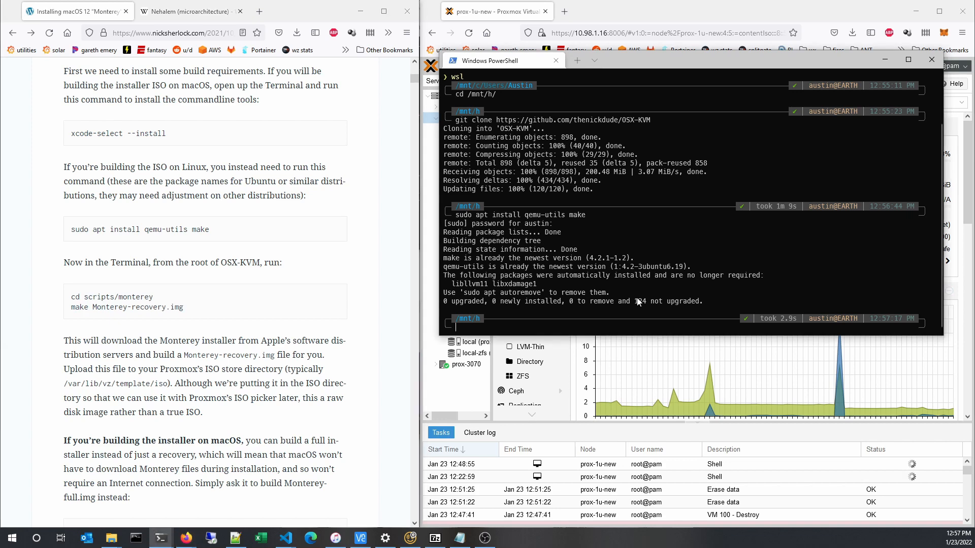
{"action": "type", "text": "cd OS"}
{"action": "key", "text": "Tab"}
{"action": "key", "text": "Return"}
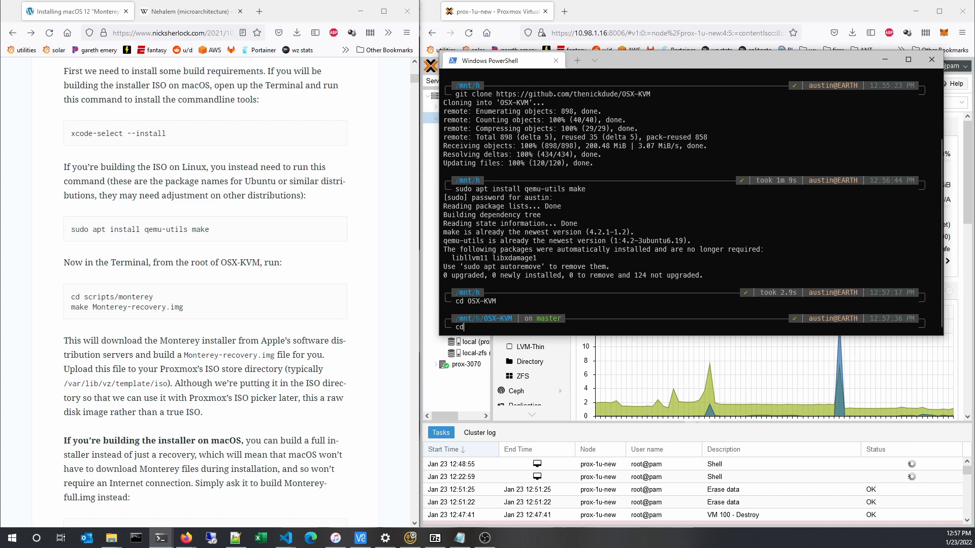
{"action": "type", "text": "cd scr"}
{"action": "key", "text": "Tab"}
{"action": "type", "text": "m"}
{"action": "key", "text": "Tab"}
{"action": "key", "text": "Return"}
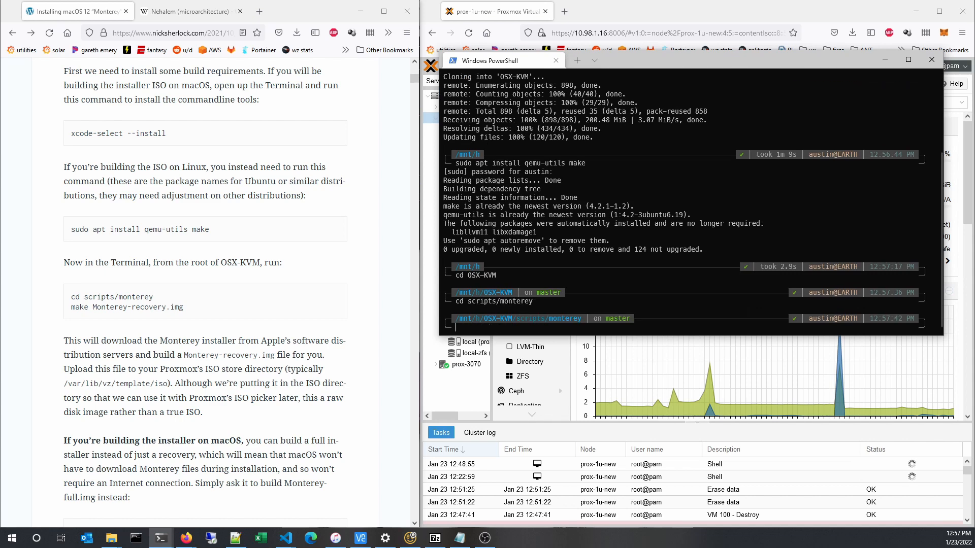
Step: Copy the command "make Monterey-recovery.img" from the guide
{"action": "triple_click", "coordinate": [130, 296]}
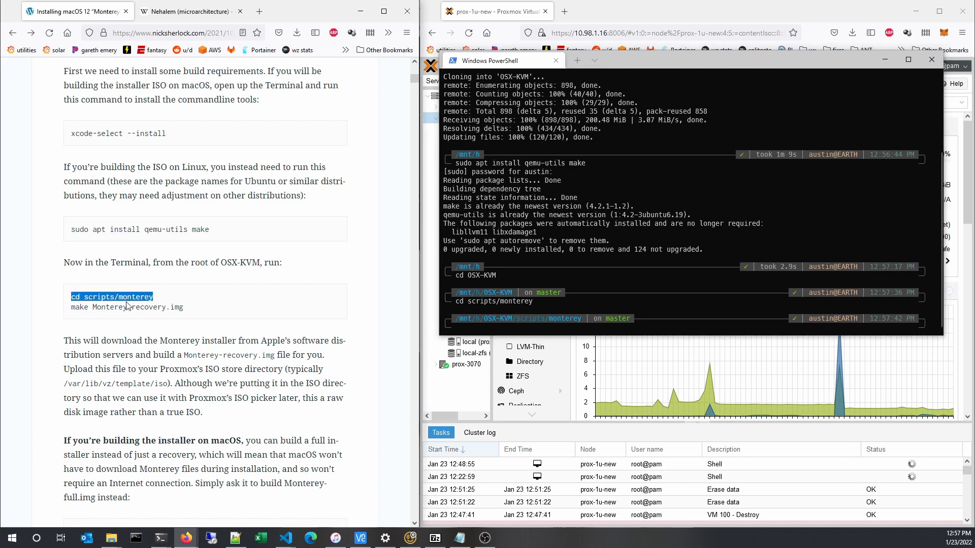
{"action": "double_click", "coordinate": [125, 307]}
{"action": "triple_click", "coordinate": [126, 307]}
{"action": "key", "text": "ctrl+c"}
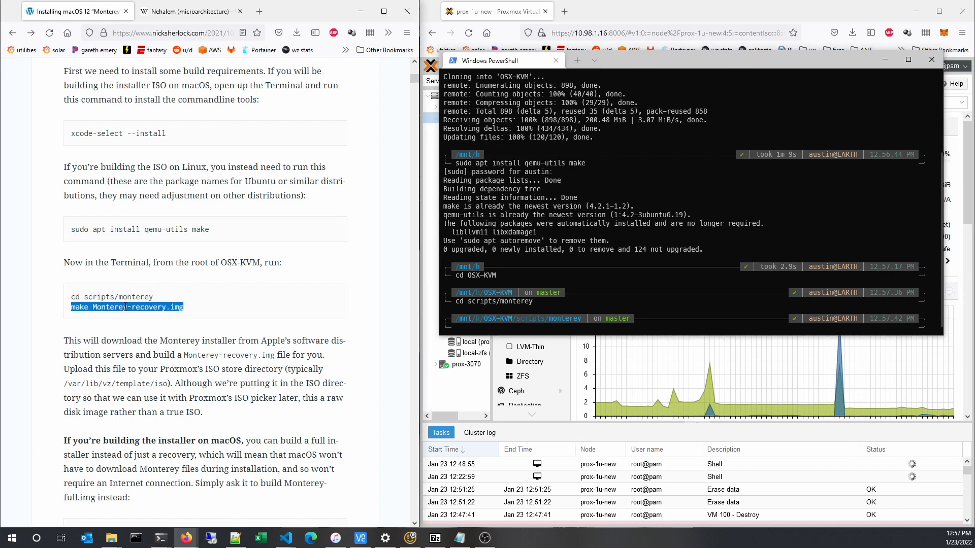
Step: Run "make Monterey-recovery.img" in the WSL terminal, then compare its output with the guide's description of the build
{"action": "left_click", "coordinate": [608, 266]}
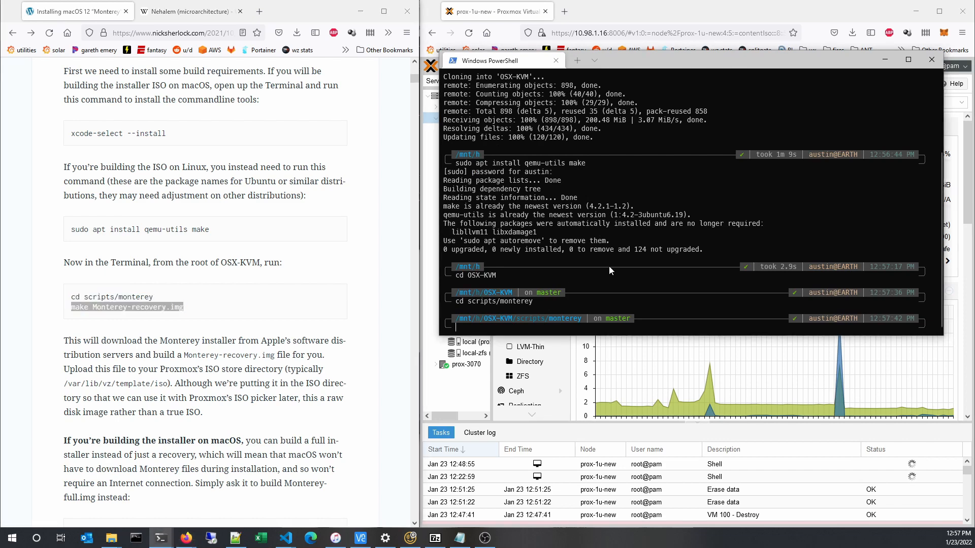
{"action": "key", "text": "ctrl+v"}
{"action": "key", "text": "Return"}
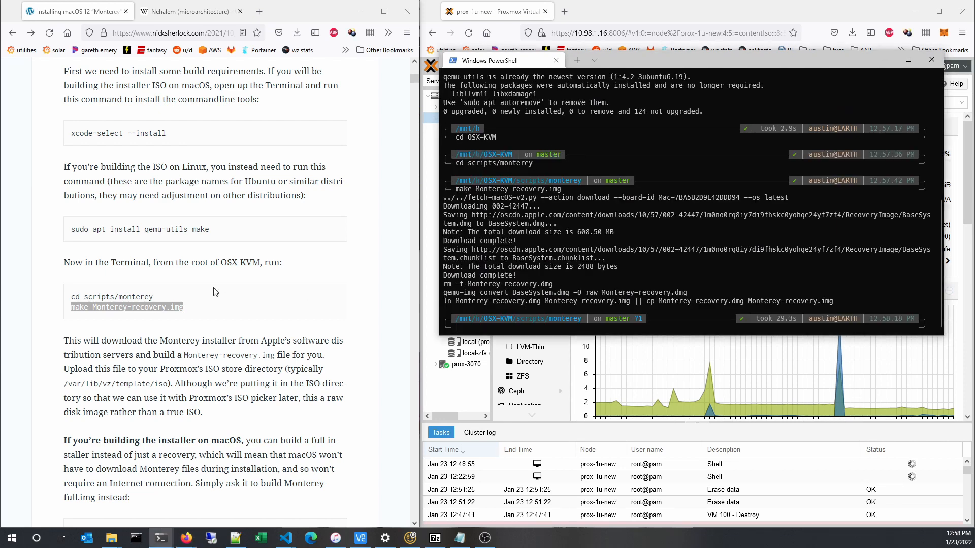
{"action": "scroll", "coordinate": [214, 288], "scroll_direction": "down", "scroll_amount": 1}
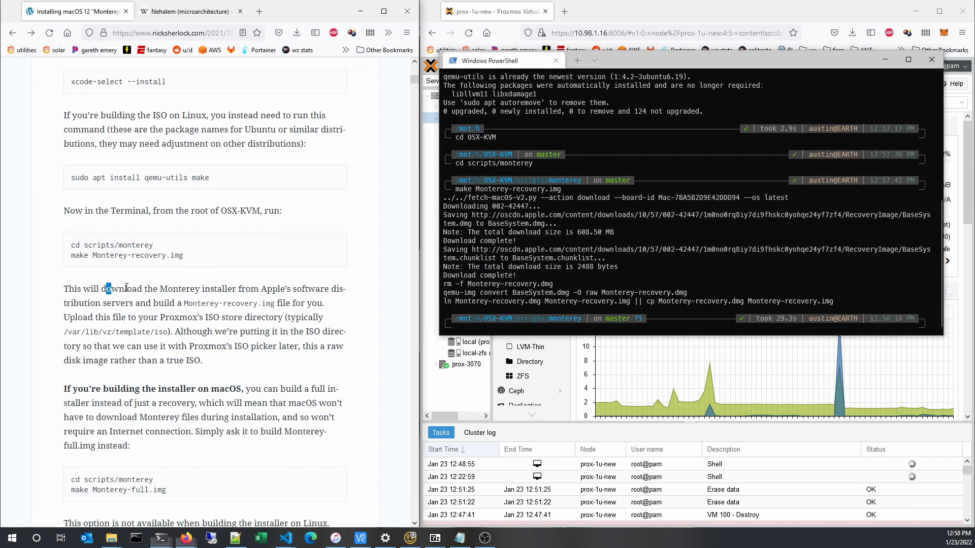
{"action": "left_click_drag", "start_coordinate": [105, 289], "coordinate": [252, 290]}
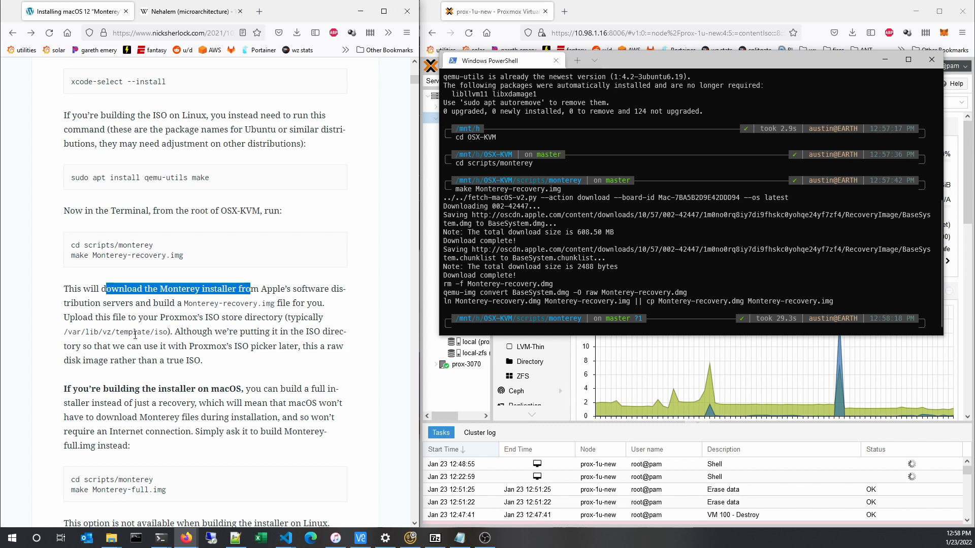
{"action": "left_click", "coordinate": [516, 296]}
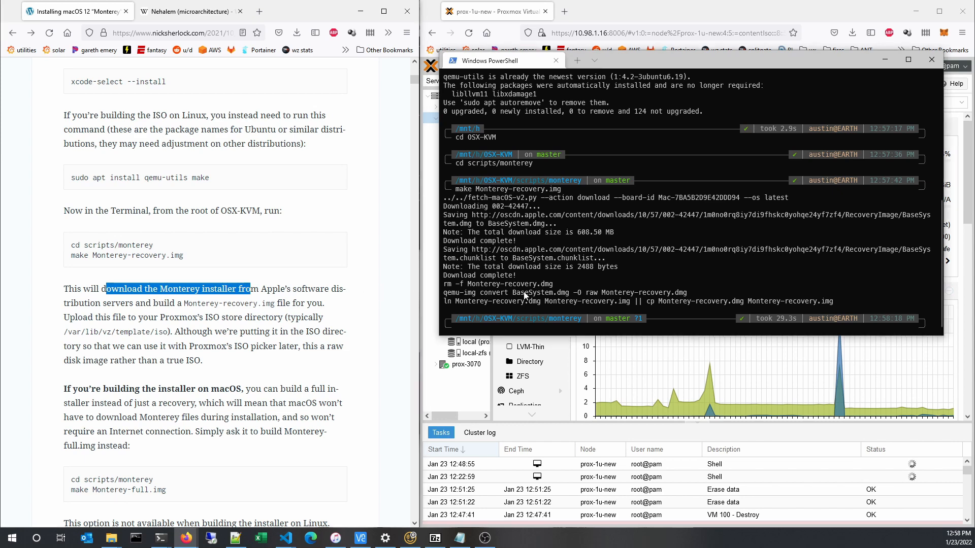
{"action": "left_click_drag", "start_coordinate": [513, 294], "coordinate": [559, 294]}
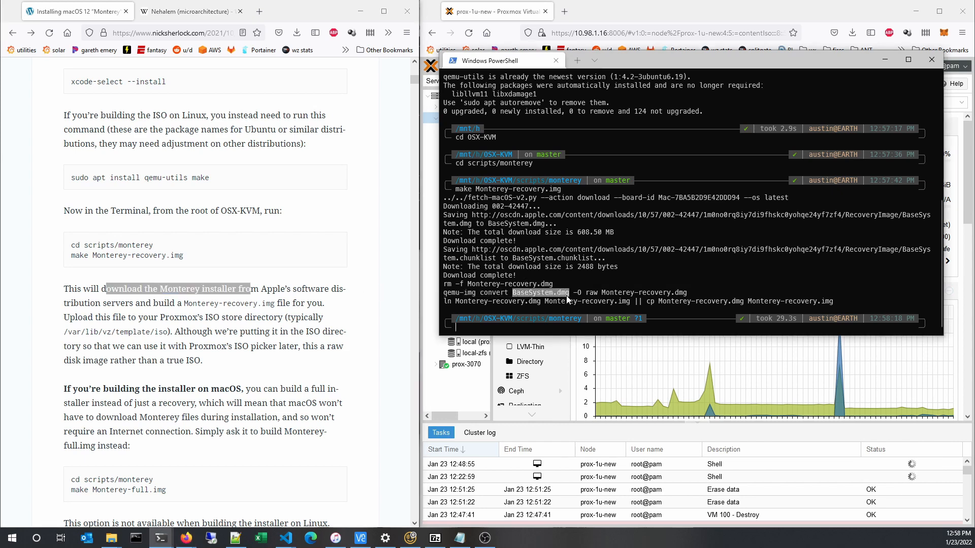
{"action": "left_click", "coordinate": [560, 294]}
Step: Upload Monterey-recovery.img from H:\OSX-KVM\scripts\monterey to the ISO images of the local storage on prox-1u-new in Proxmox
{"action": "left_click", "coordinate": [441, 379]}
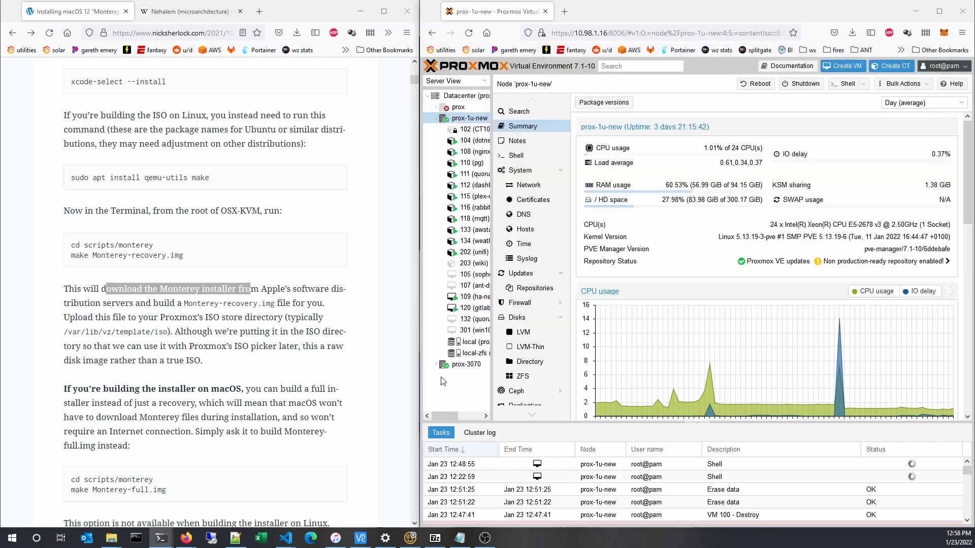
{"action": "left_click", "coordinate": [469, 341]}
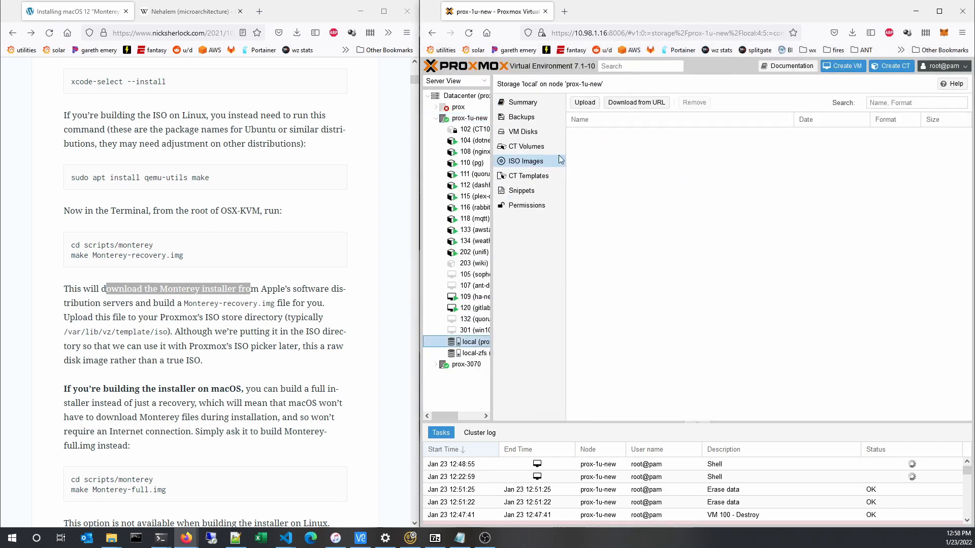
{"action": "left_click", "coordinate": [588, 105]}
{"action": "left_click", "coordinate": [776, 253]}
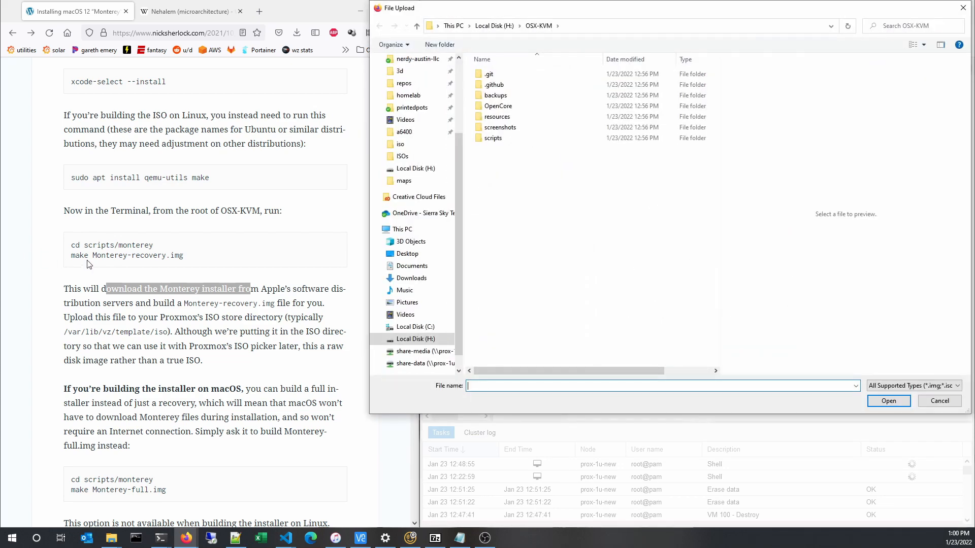
{"action": "double_click", "coordinate": [487, 139]}
{"action": "double_click", "coordinate": [509, 85]}
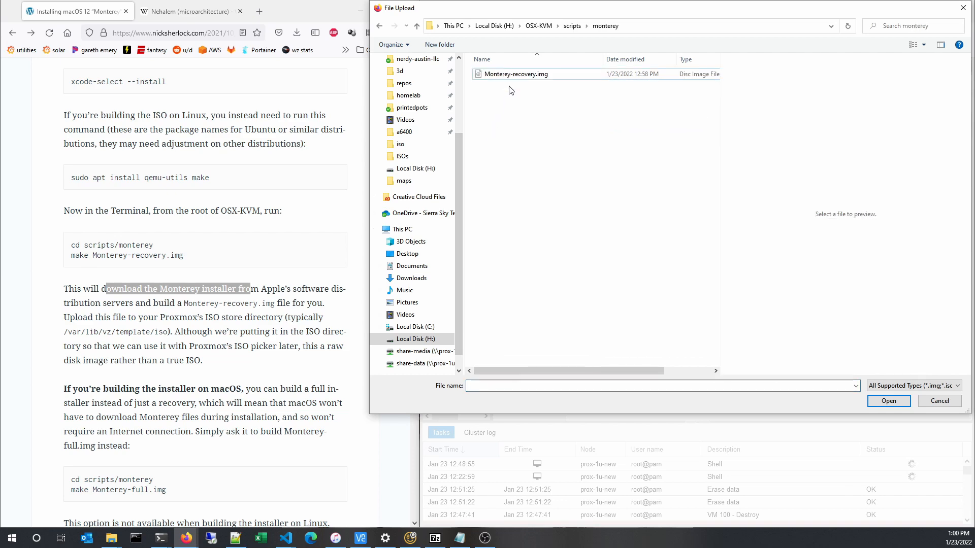
{"action": "double_click", "coordinate": [512, 76]}
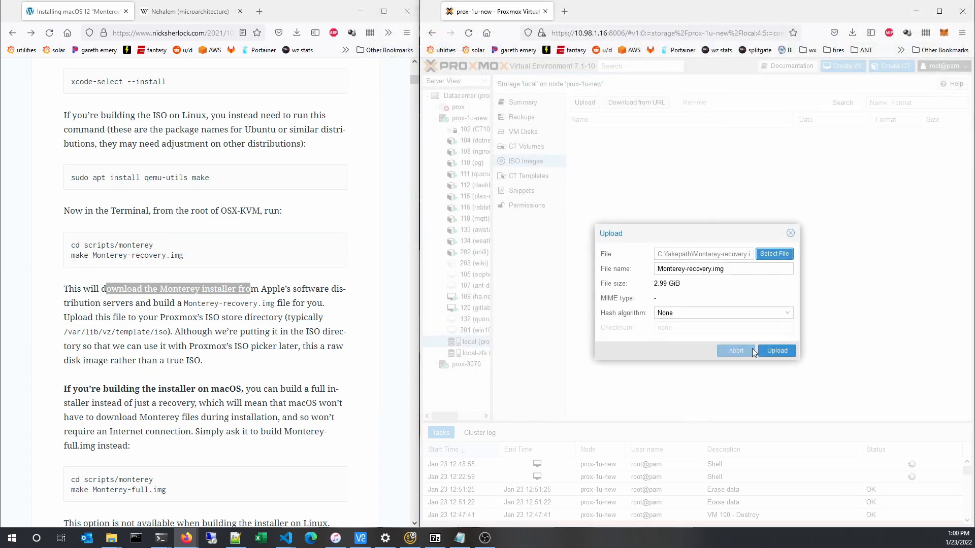
{"action": "left_click", "coordinate": [769, 352]}
Step: Read the guide's notes on the full macOS installer and the OpenCore image during the upload, and close the finished copy task's viewer
{"action": "scroll", "coordinate": [203, 304], "scroll_direction": "down", "scroll_amount": 2}
{"action": "left_click_drag", "start_coordinate": [145, 285], "coordinate": [131, 344]}
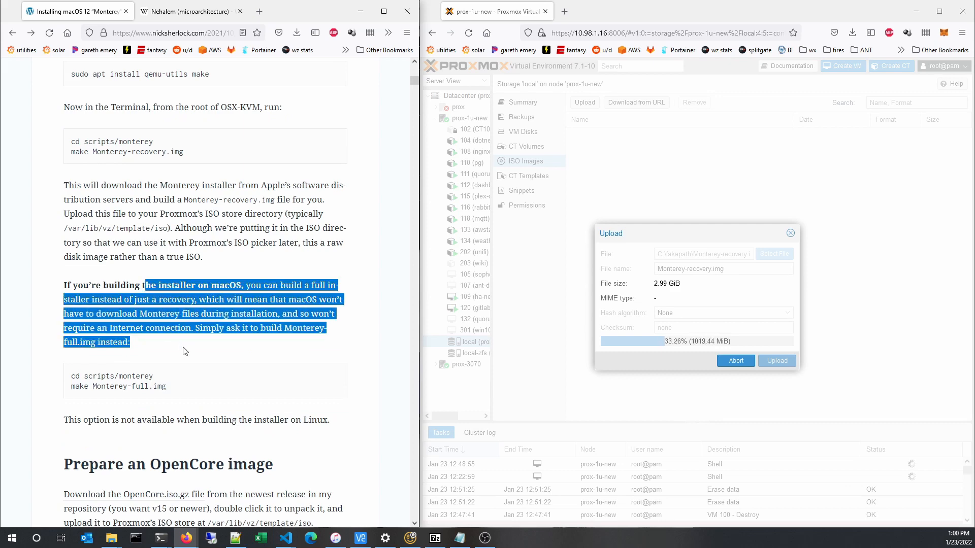
{"action": "left_click", "coordinate": [165, 300]}
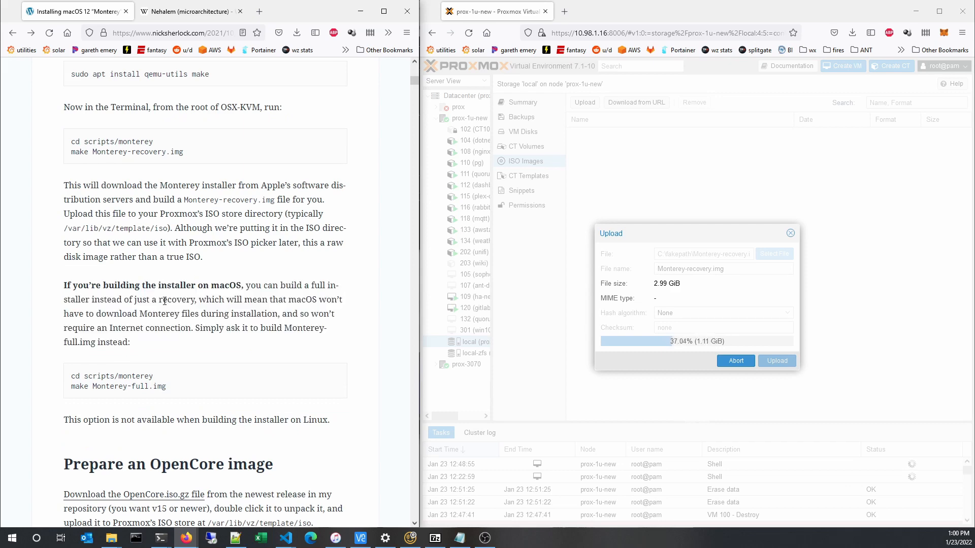
{"action": "double_click", "coordinate": [223, 285]}
{"action": "scroll", "coordinate": [218, 264], "scroll_direction": "down", "scroll_amount": 5}
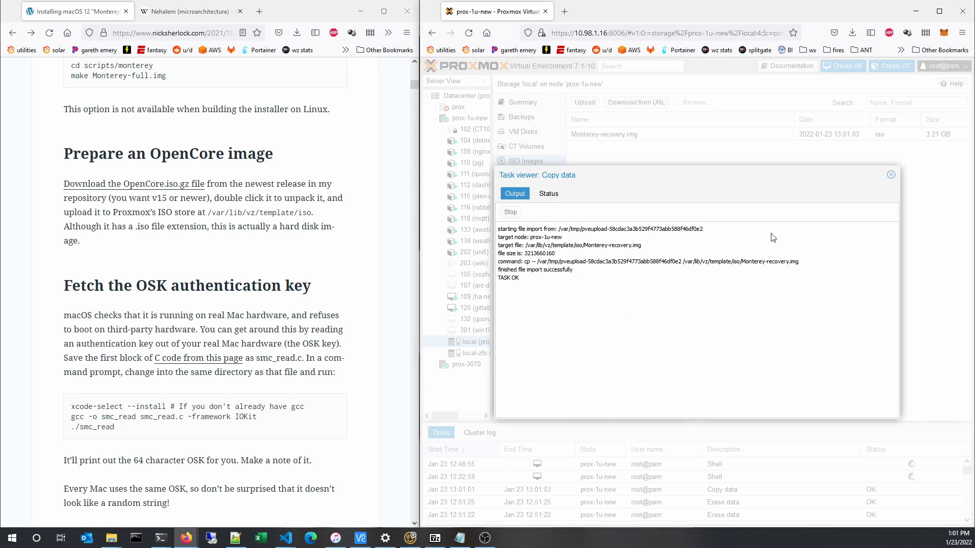
{"action": "left_click", "coordinate": [891, 175]}
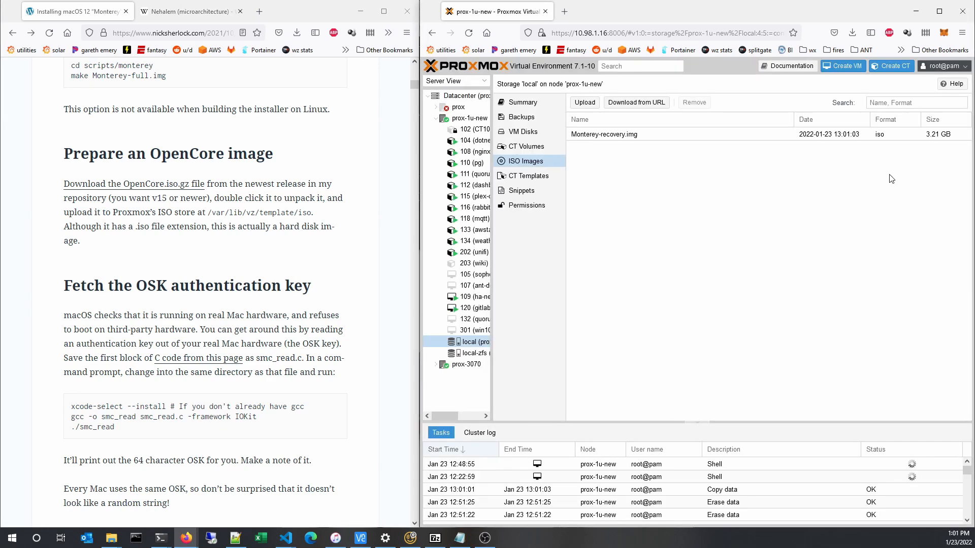
Step: Extract OpenCore-v16.iso from the downloaded archive into the OSX-KVM folder on Local Disk (H:), and close the archive
{"action": "left_click", "coordinate": [435, 538]}
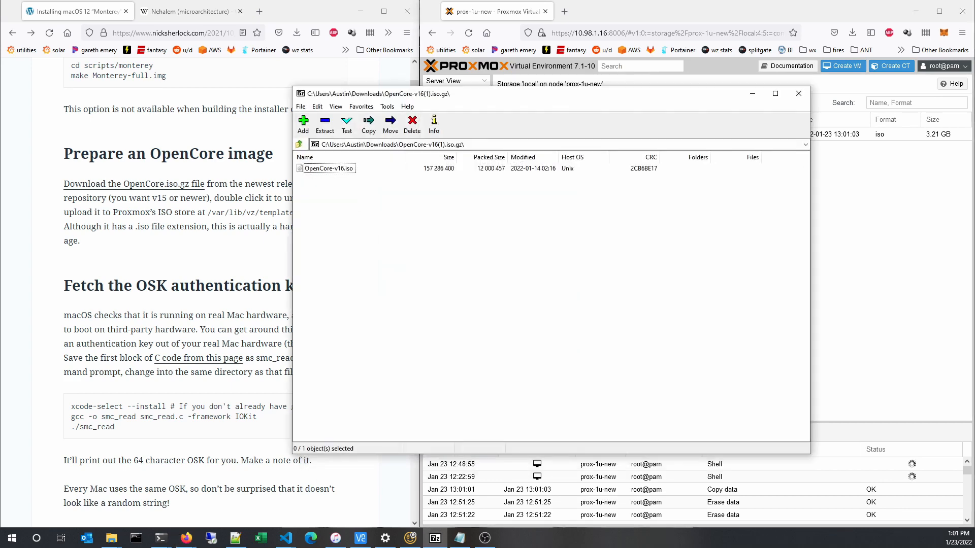
{"action": "left_click", "coordinate": [311, 169]}
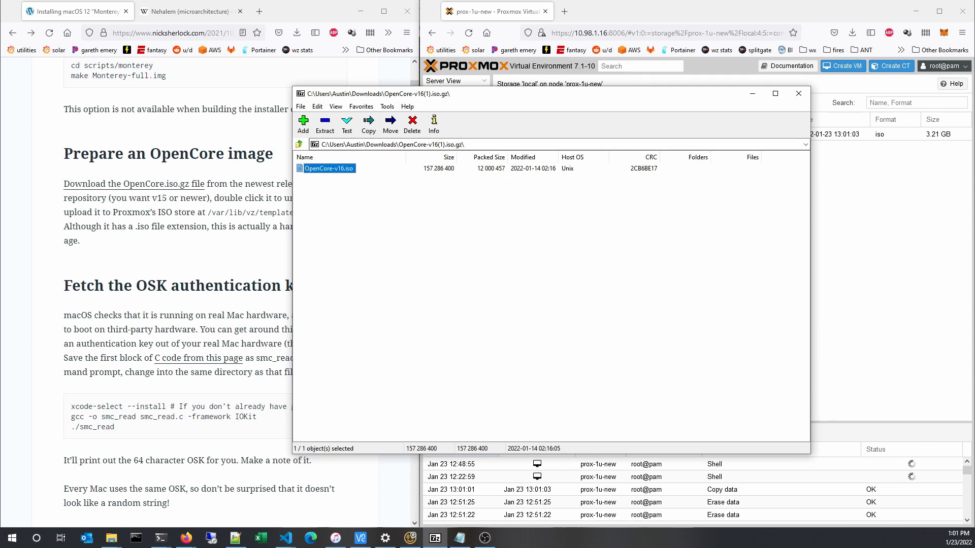
{"action": "key", "text": "super+e"}
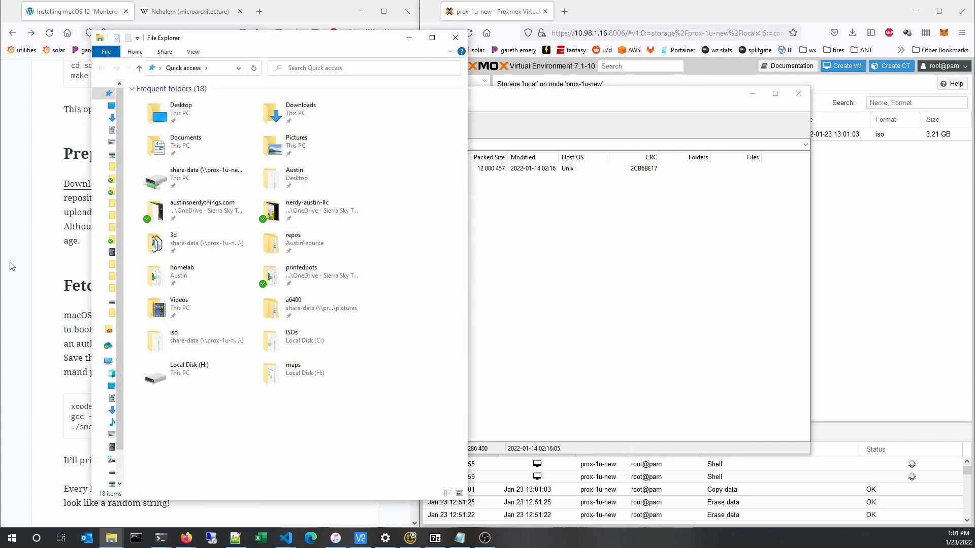
{"action": "double_click", "coordinate": [194, 376]}
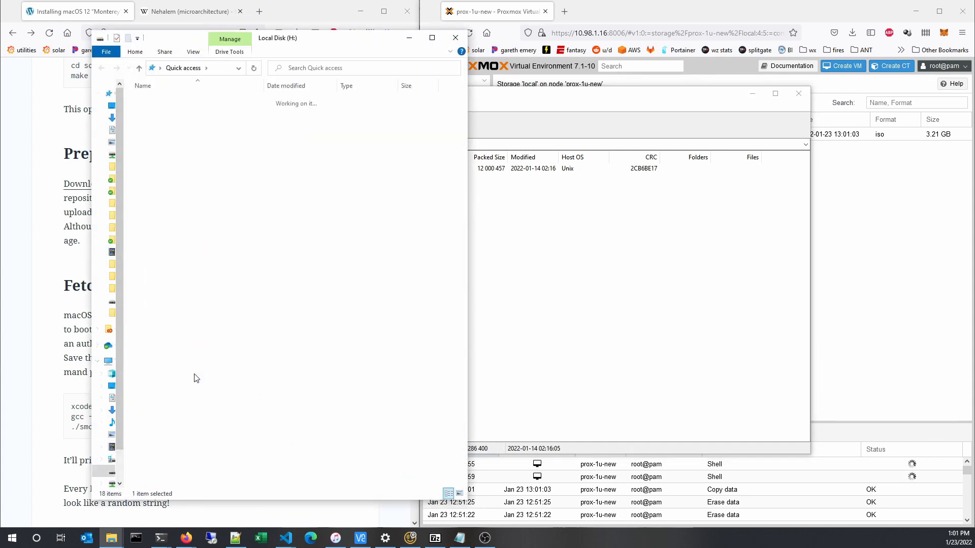
{"action": "double_click", "coordinate": [159, 145]}
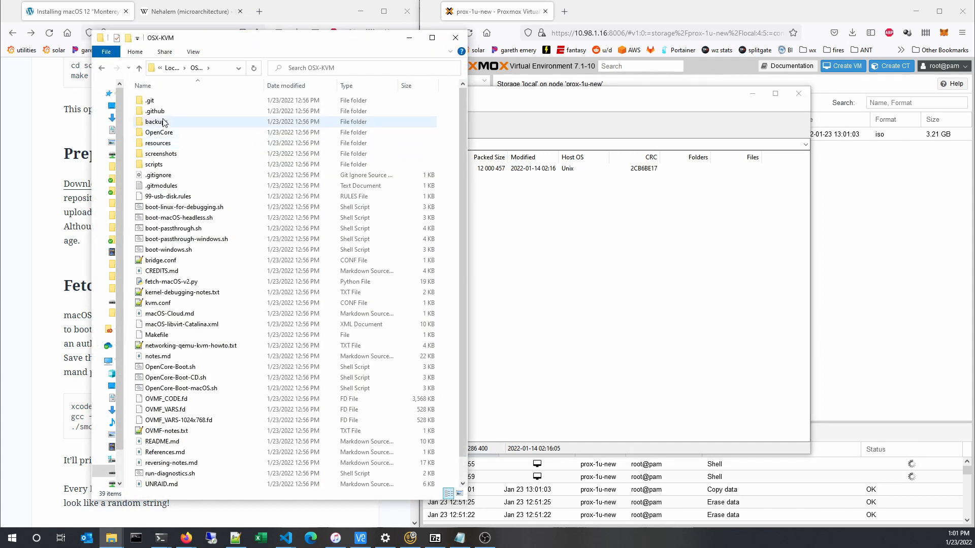
{"action": "left_click_drag", "start_coordinate": [197, 41], "coordinate": [603, 57]}
{"action": "left_click_drag", "start_coordinate": [358, 170], "coordinate": [837, 361]}
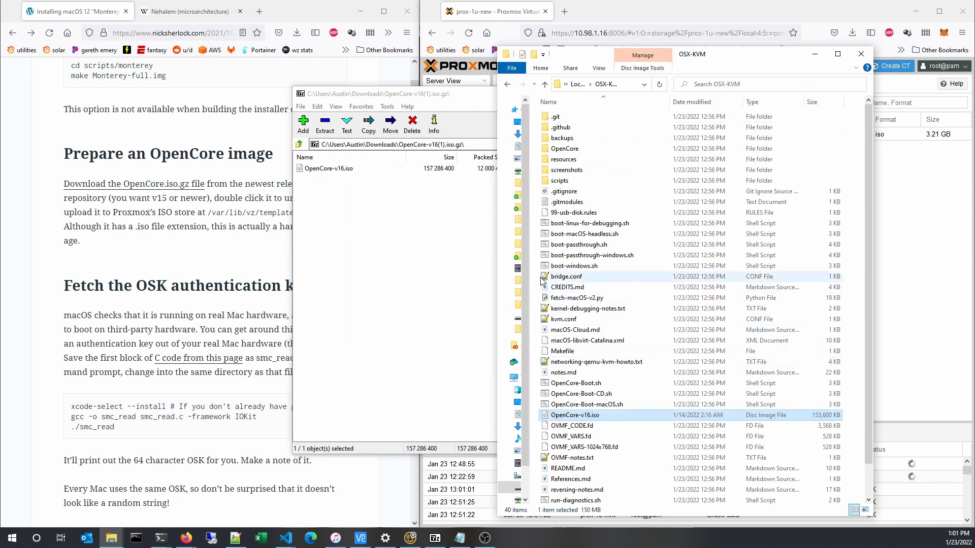
{"action": "left_click", "coordinate": [798, 94]}
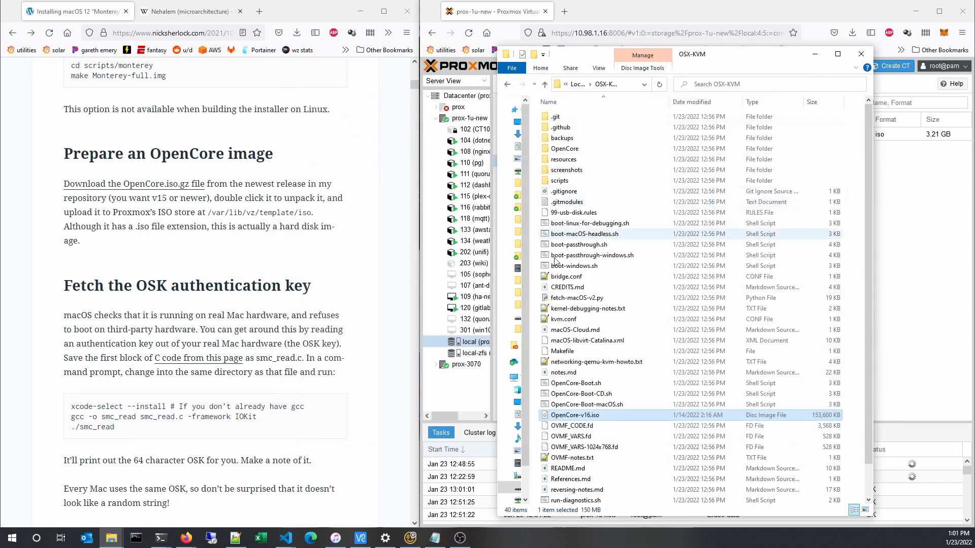
Step: Upload OpenCore-v16.iso from the OSX-KVM folder to the local storage's ISO images in Proxmox, and select it in the list
{"action": "left_click", "coordinate": [477, 344]}
{"action": "left_click", "coordinate": [584, 102]}
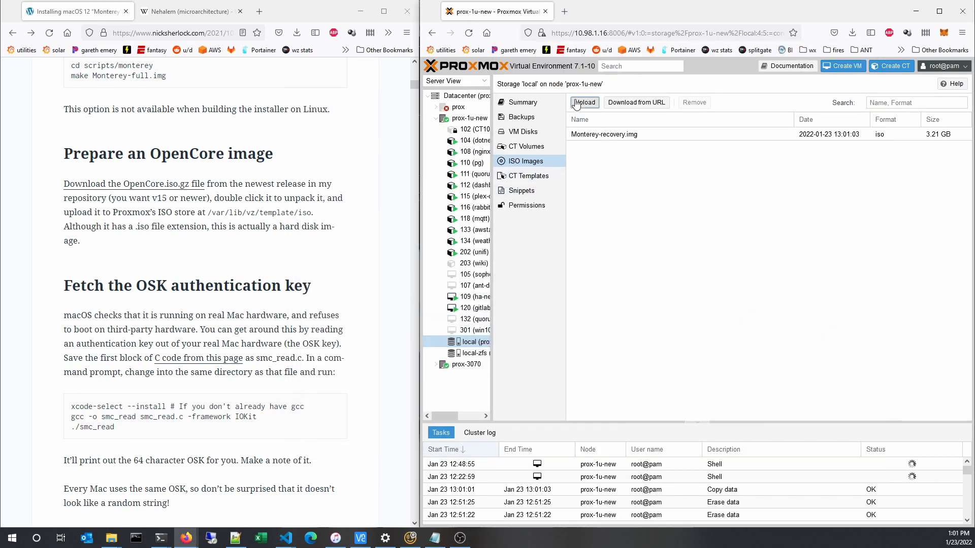
{"action": "left_click", "coordinate": [766, 255]}
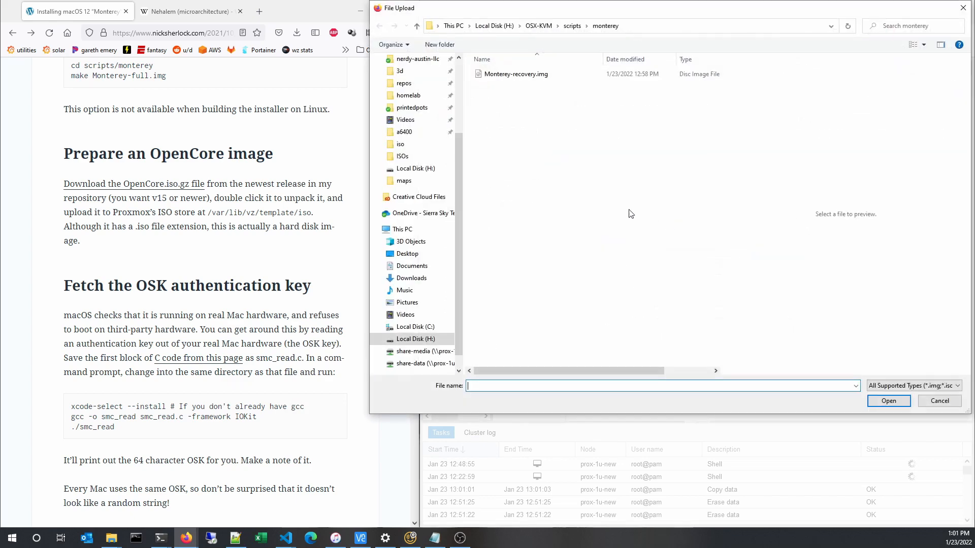
{"action": "left_click", "coordinate": [535, 27]}
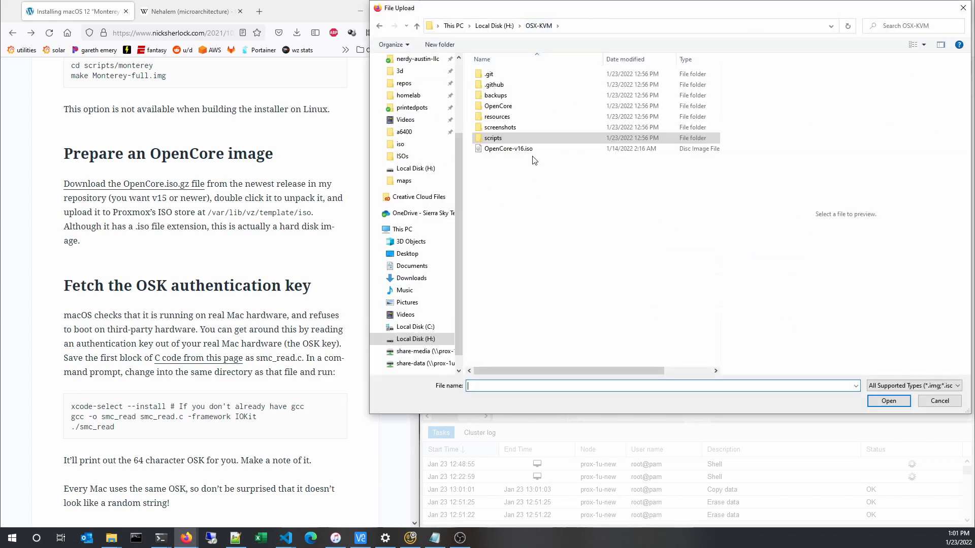
{"action": "double_click", "coordinate": [533, 152]}
{"action": "left_click", "coordinate": [769, 351]}
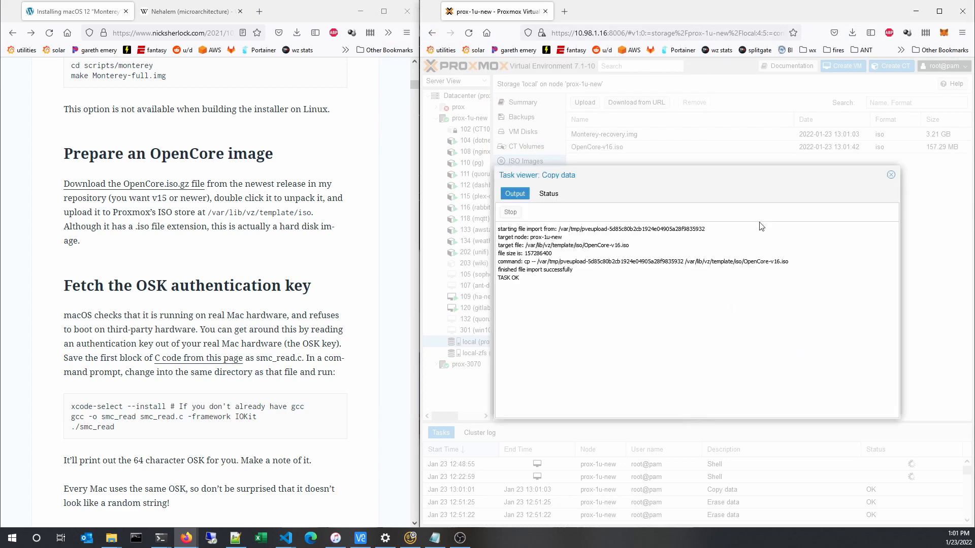
{"action": "left_click", "coordinate": [891, 175]}
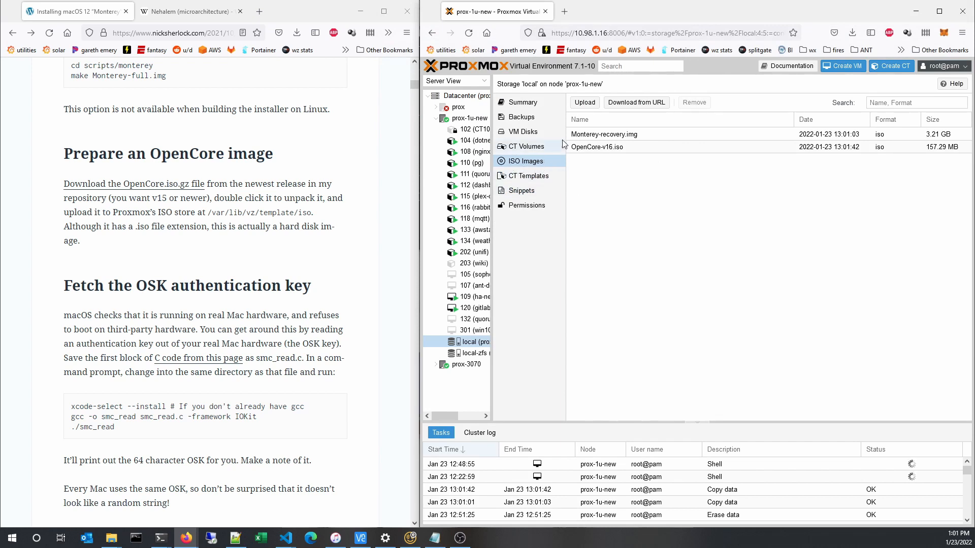
{"action": "left_click", "coordinate": [636, 150]}
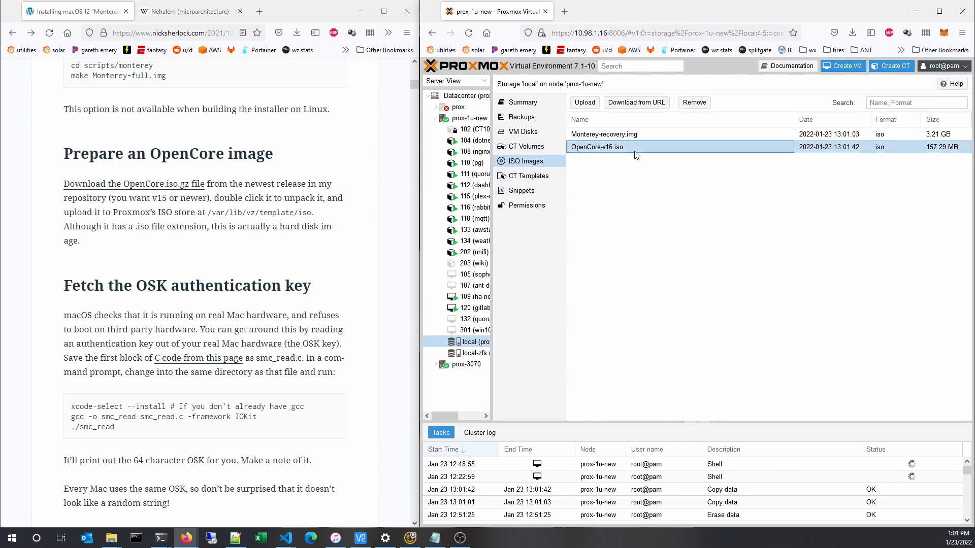
Step: Find the OpenCore-v16.iso.gz asset on the guide's linked GitHub releases page, close that page, and read the guide's OSK authentication key section
{"action": "left_click", "coordinate": [224, 247]}
{"action": "middle_click", "coordinate": [168, 186]}
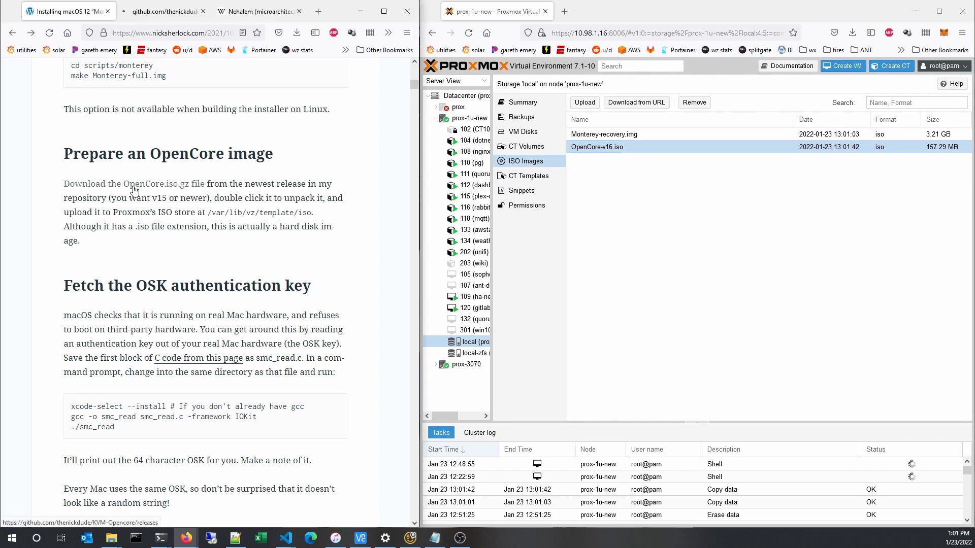
{"action": "left_click", "coordinate": [164, 11]}
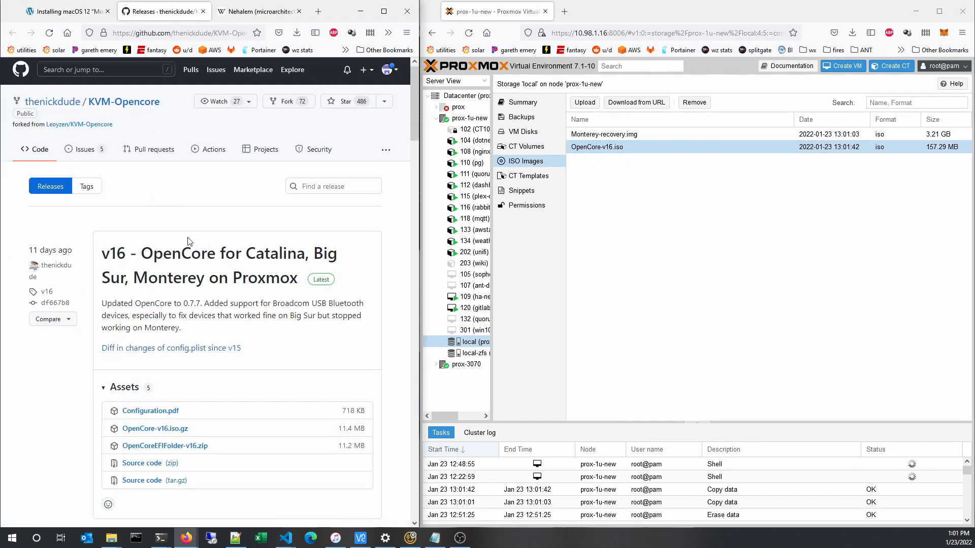
{"action": "scroll", "coordinate": [213, 325], "scroll_direction": "down", "scroll_amount": 2}
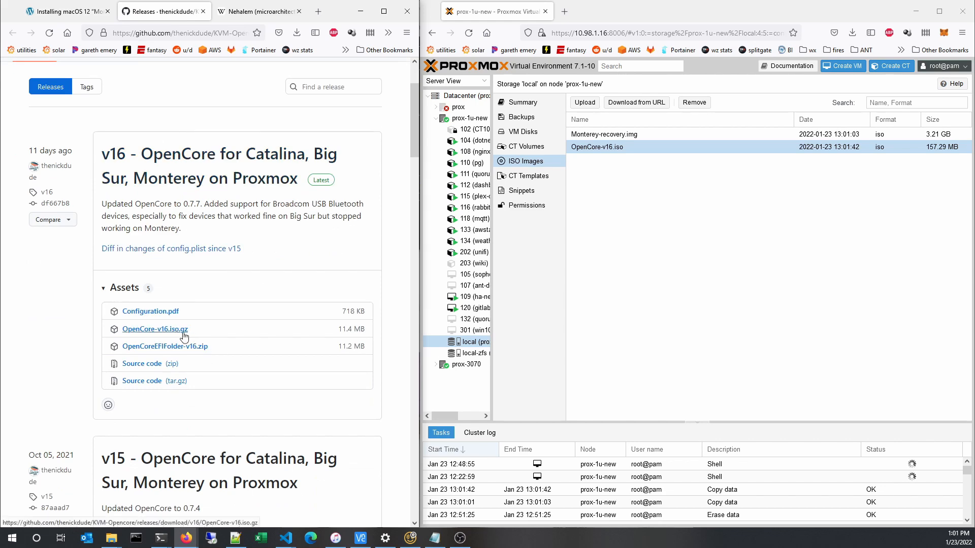
{"action": "scroll", "coordinate": [182, 288], "scroll_direction": "up", "scroll_amount": 2}
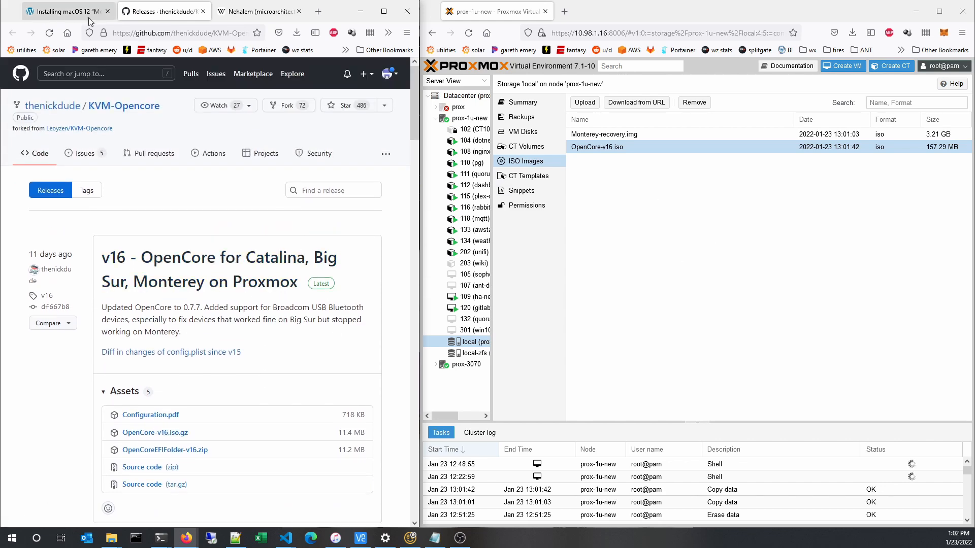
{"action": "left_click", "coordinate": [203, 11]}
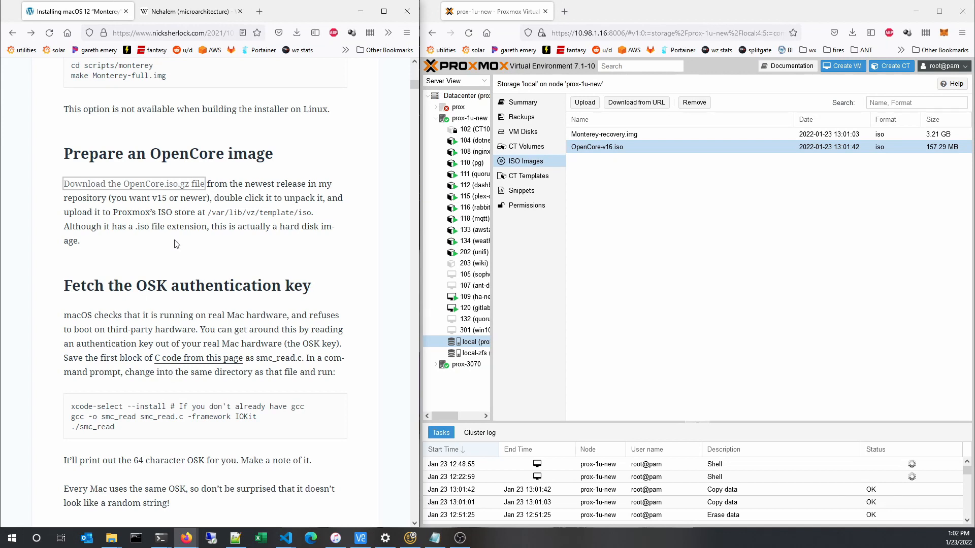
{"action": "scroll", "coordinate": [176, 241], "scroll_direction": "down", "scroll_amount": 1}
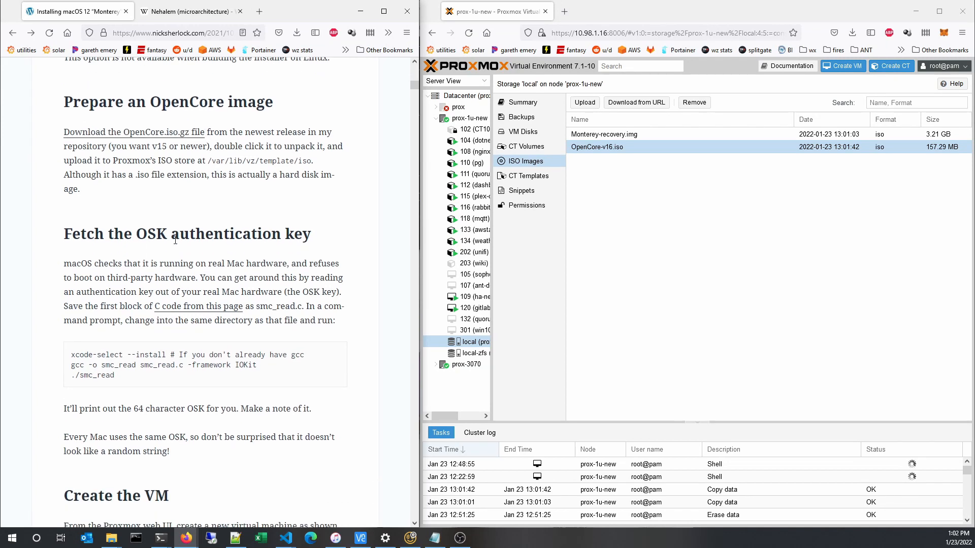
{"action": "scroll", "coordinate": [176, 252], "scroll_direction": "down", "scroll_amount": 1}
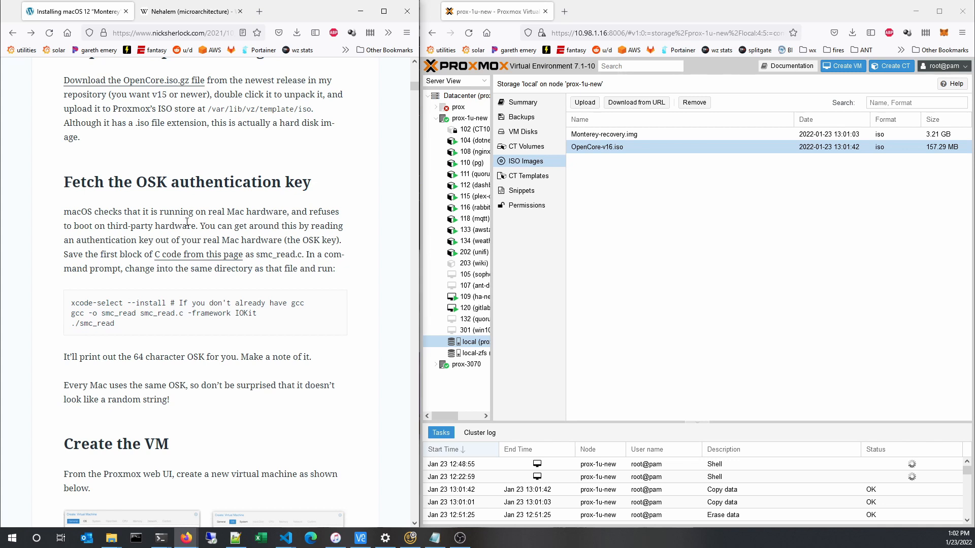
Step: Read the guide's OSK key commands and the note on its 64 characters, continuing to the Create the VM section
{"action": "scroll", "coordinate": [190, 225], "scroll_direction": "down", "scroll_amount": 1}
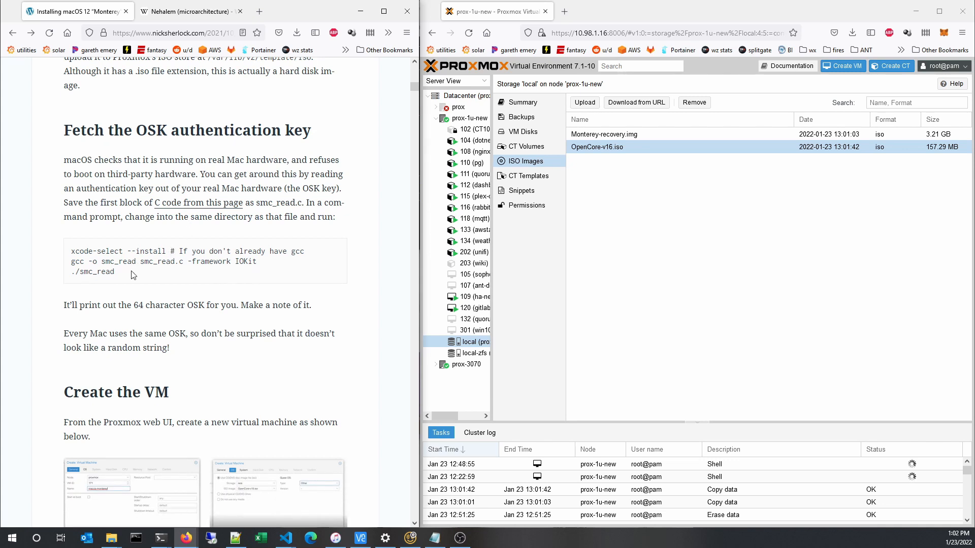
{"action": "left_click_drag", "start_coordinate": [134, 273], "coordinate": [62, 250]}
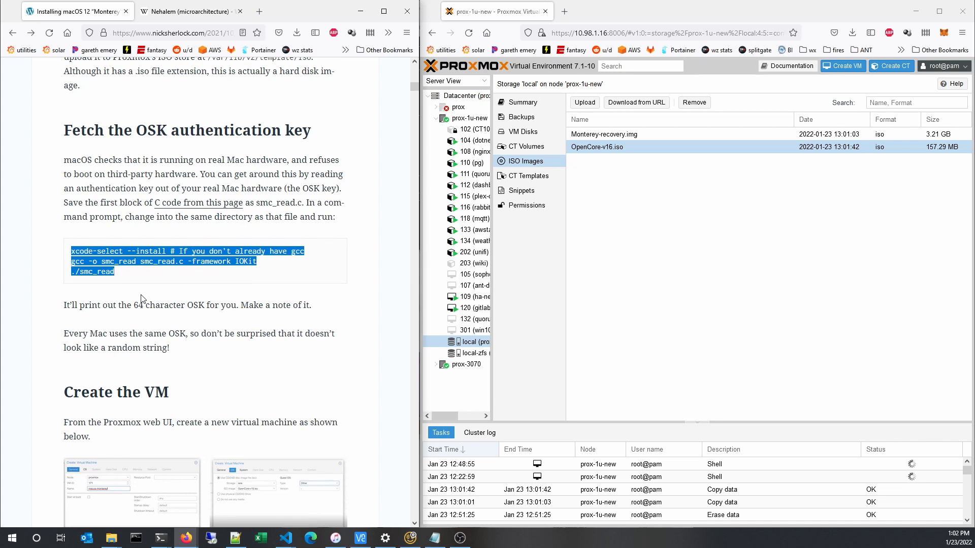
{"action": "left_click_drag", "start_coordinate": [134, 306], "coordinate": [205, 309]}
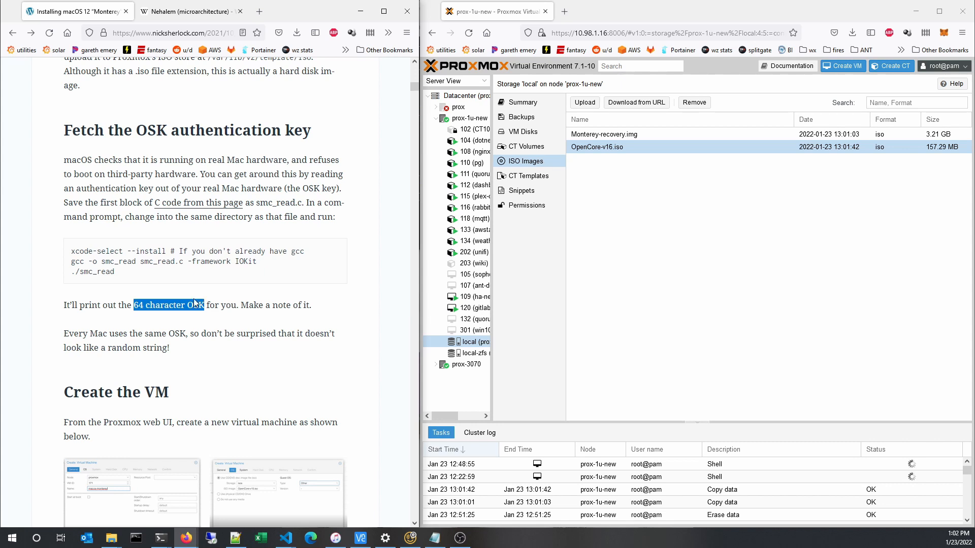
{"action": "scroll", "coordinate": [194, 304], "scroll_direction": "down", "scroll_amount": 1}
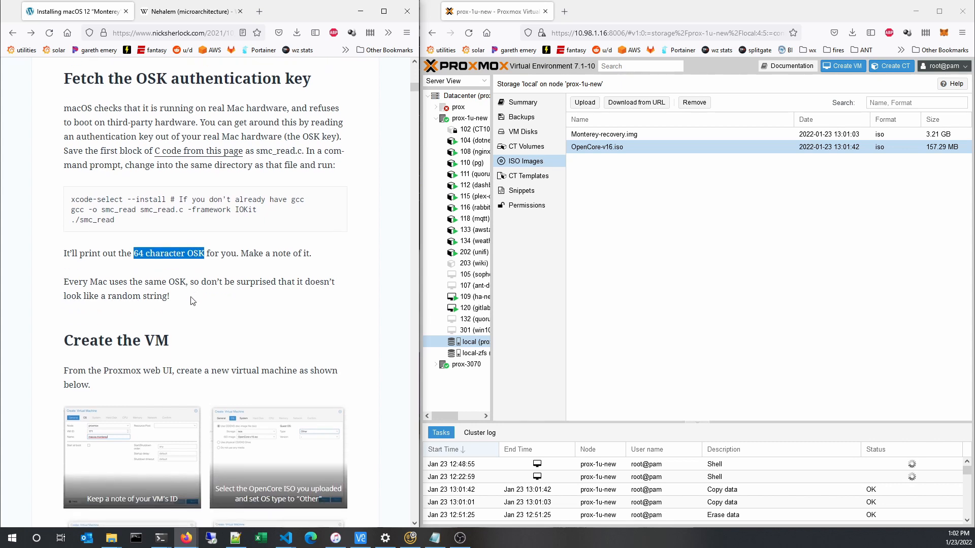
{"action": "scroll", "coordinate": [178, 263], "scroll_direction": "down", "scroll_amount": 2}
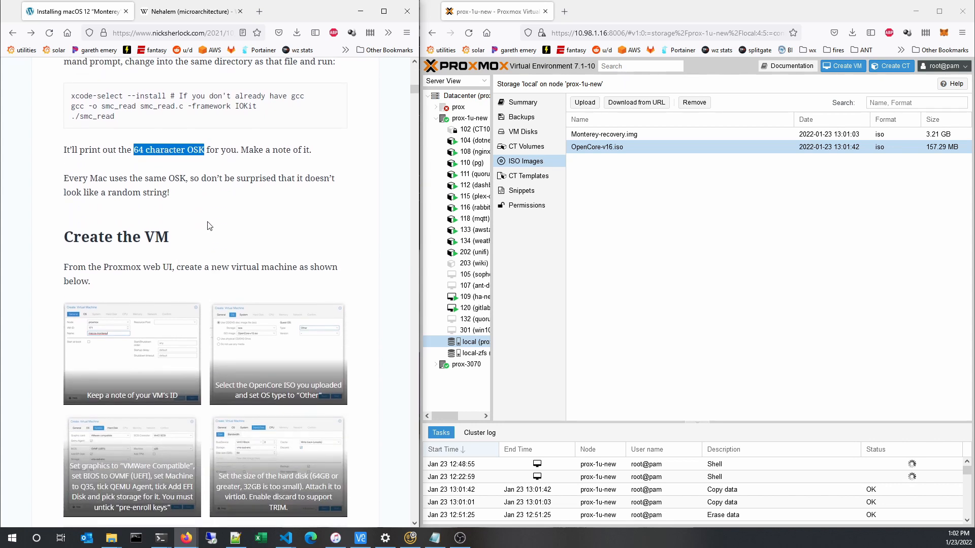
{"action": "scroll", "coordinate": [229, 218], "scroll_direction": "down", "scroll_amount": 3}
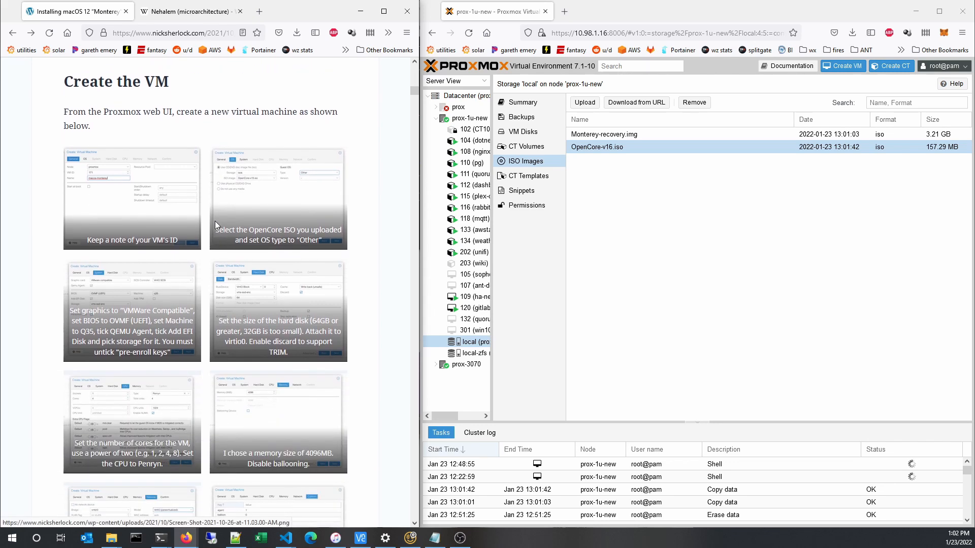
Step: Start a new VM named macos-monterey on node prox-1u-new, following the guide's first example, and proceed to the OS settings
{"action": "left_click", "coordinate": [138, 191]}
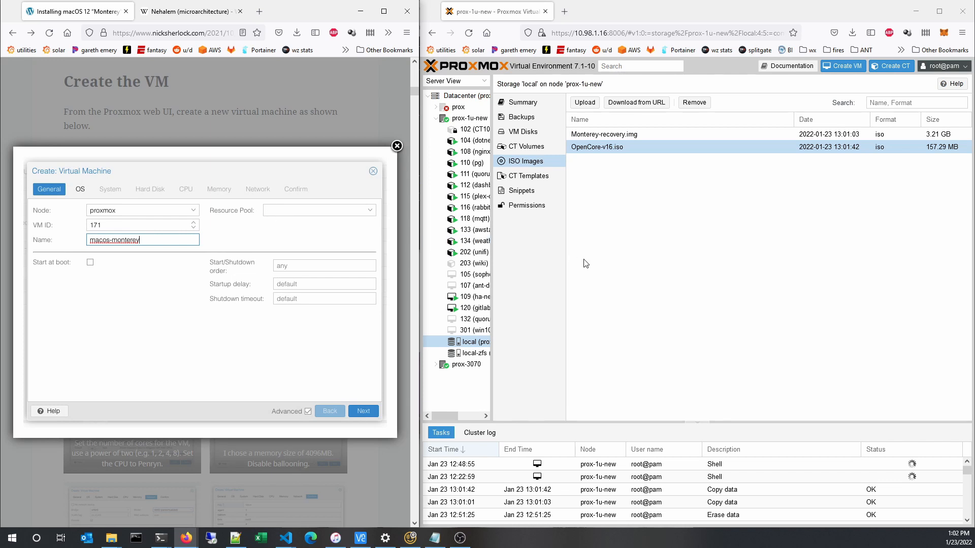
{"action": "left_click", "coordinate": [643, 262]}
{"action": "left_click", "coordinate": [851, 65]}
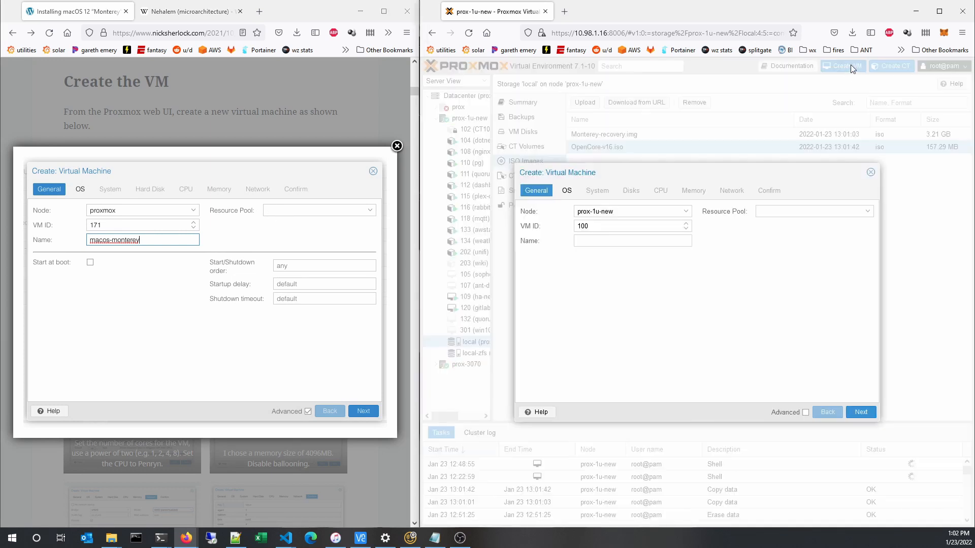
{"action": "left_click", "coordinate": [676, 242]}
{"action": "type", "text": "macos-monterey"}
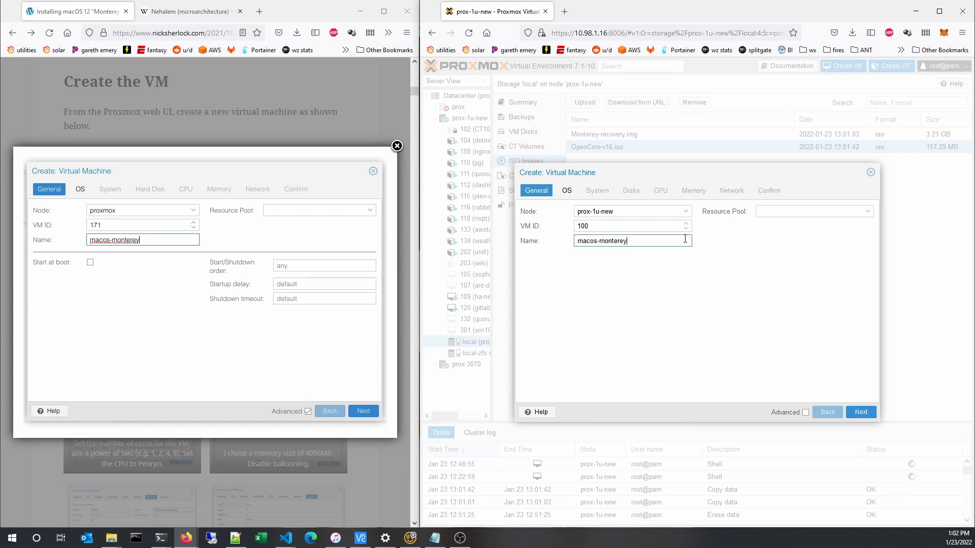
{"action": "left_click", "coordinate": [849, 409]}
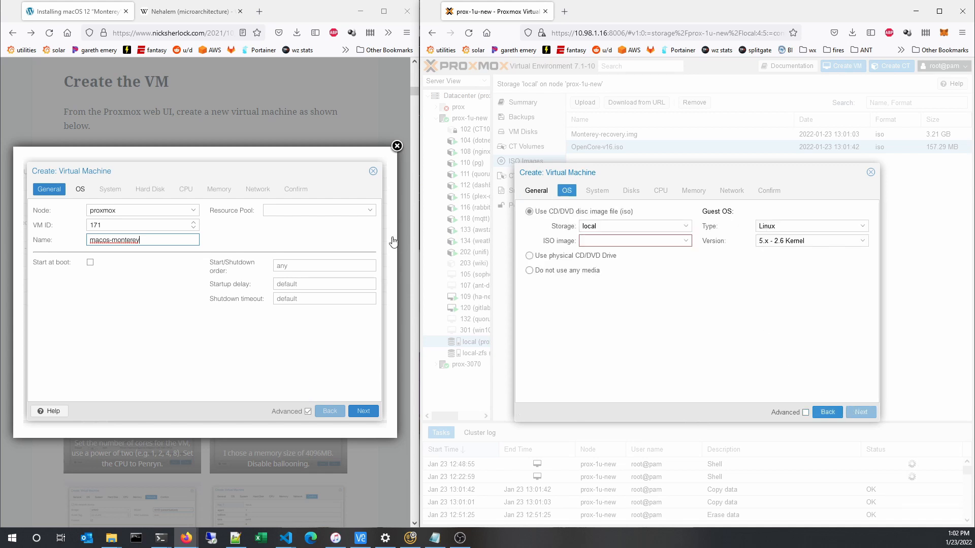
Step: Choose OpenCore-v16.iso from local storage as the disc image and set the guest OS type to Other, following the guide's OS example
{"action": "left_click", "coordinate": [372, 297]}
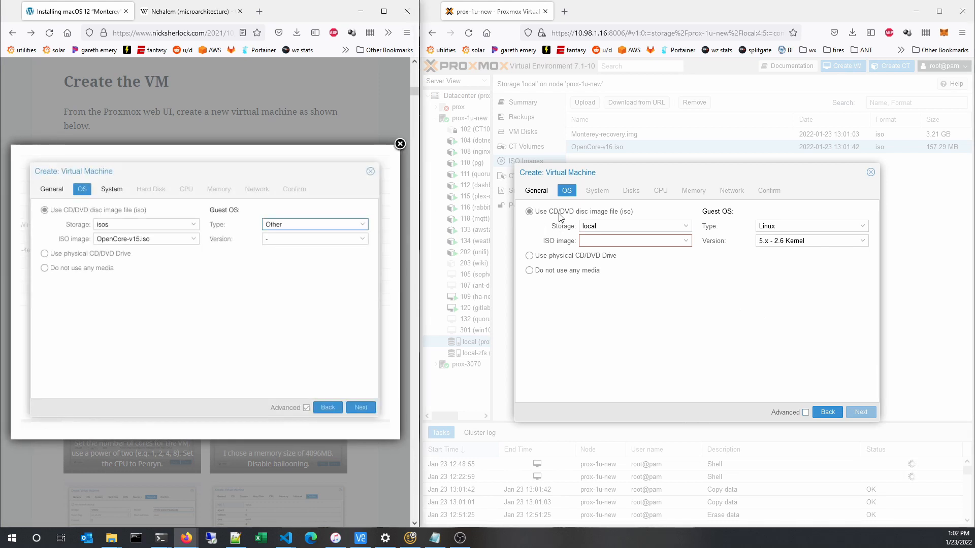
{"action": "left_click", "coordinate": [675, 240]}
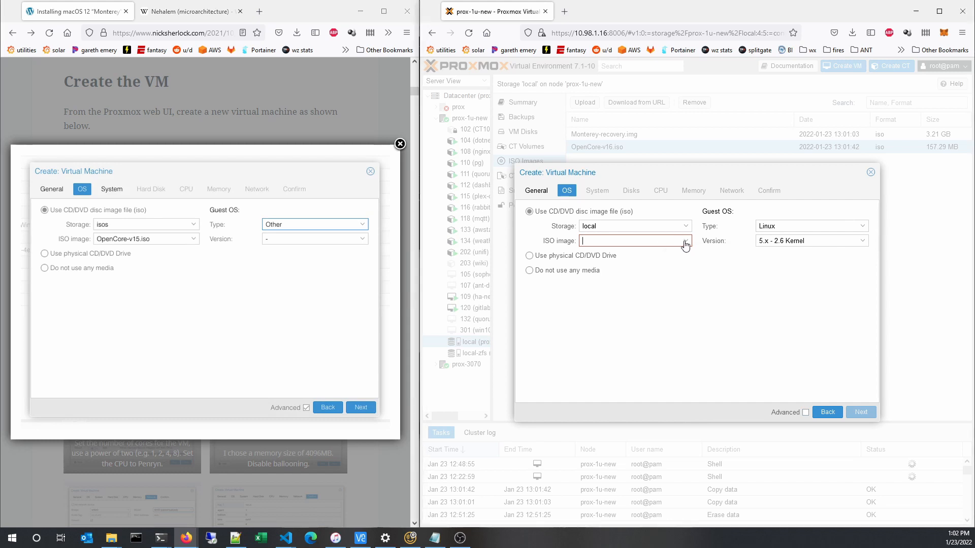
{"action": "left_click", "coordinate": [642, 284]}
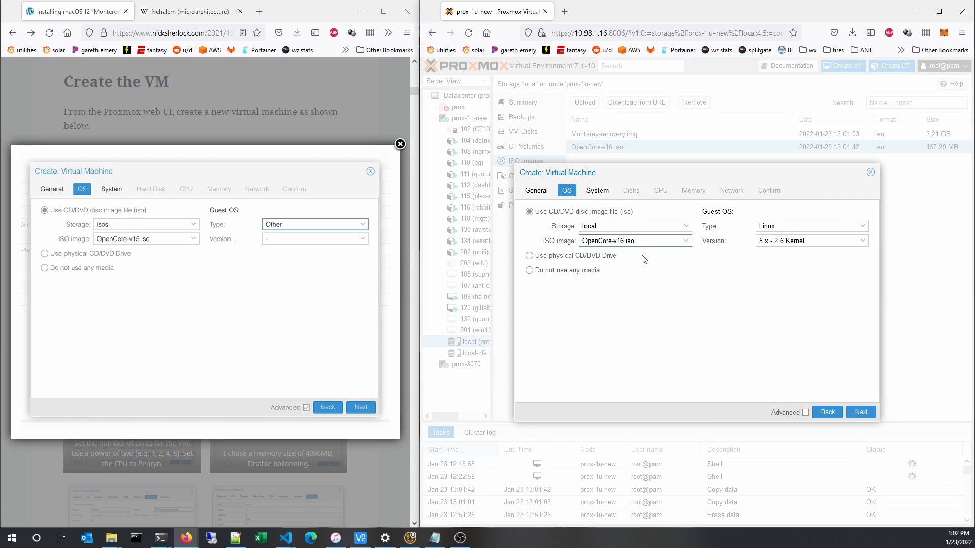
{"action": "left_click", "coordinate": [859, 232]}
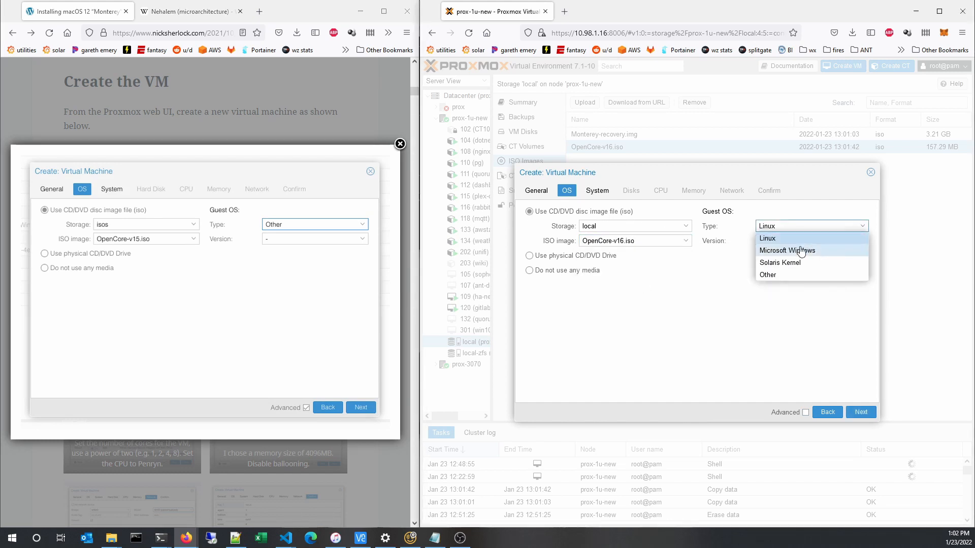
{"action": "left_click", "coordinate": [785, 280]}
{"action": "left_click", "coordinate": [861, 412]}
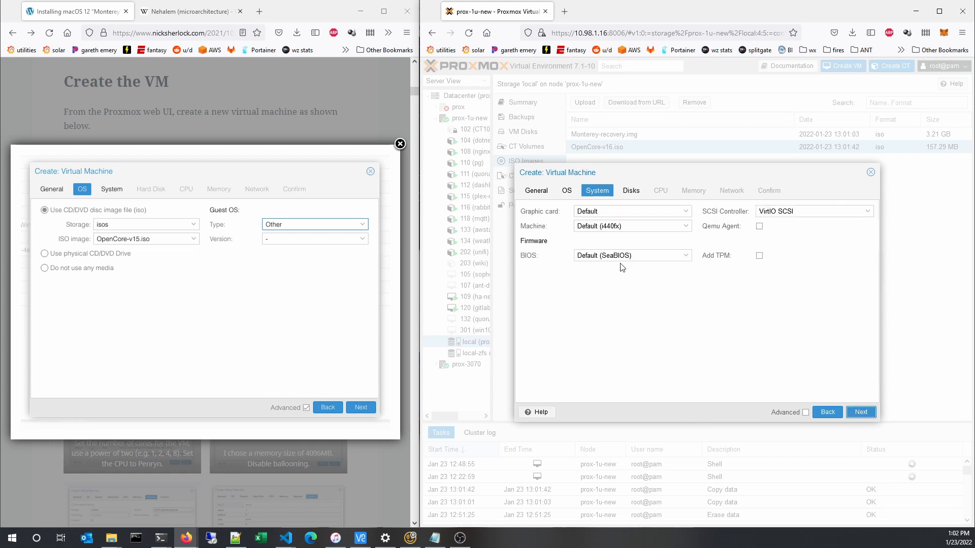
Step: Set the graphic card to VMware compatible and the machine to q35, following the guide's System example
{"action": "left_click", "coordinate": [382, 290]}
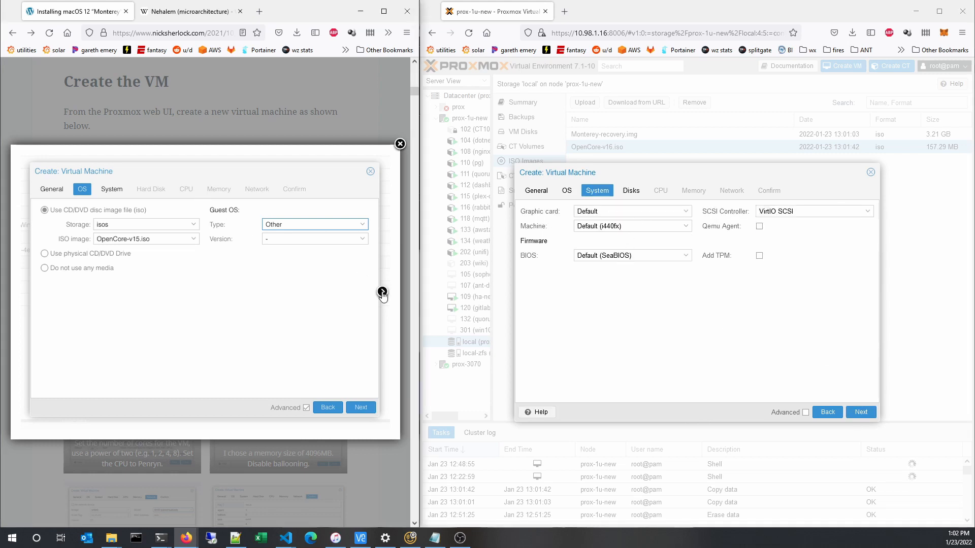
{"action": "left_click", "coordinate": [691, 219]}
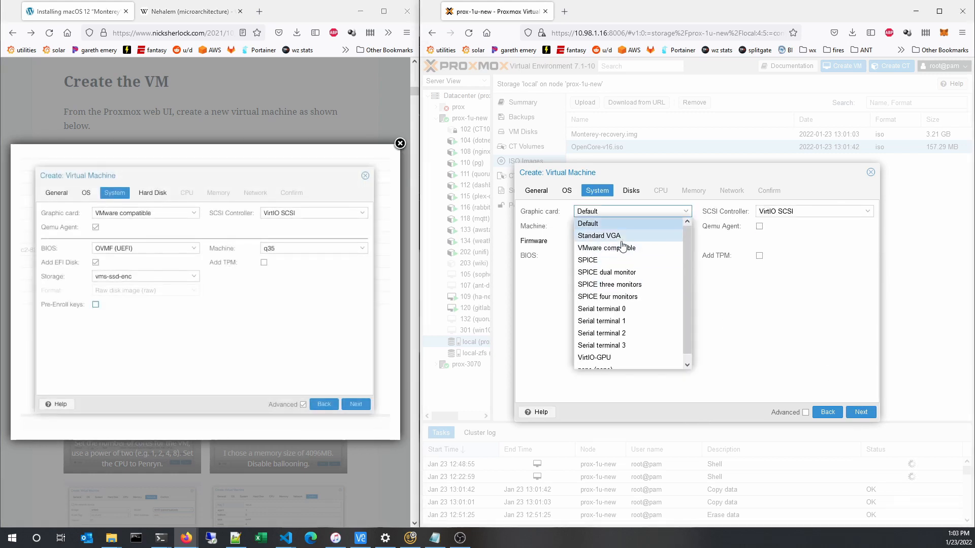
{"action": "left_click", "coordinate": [624, 247]}
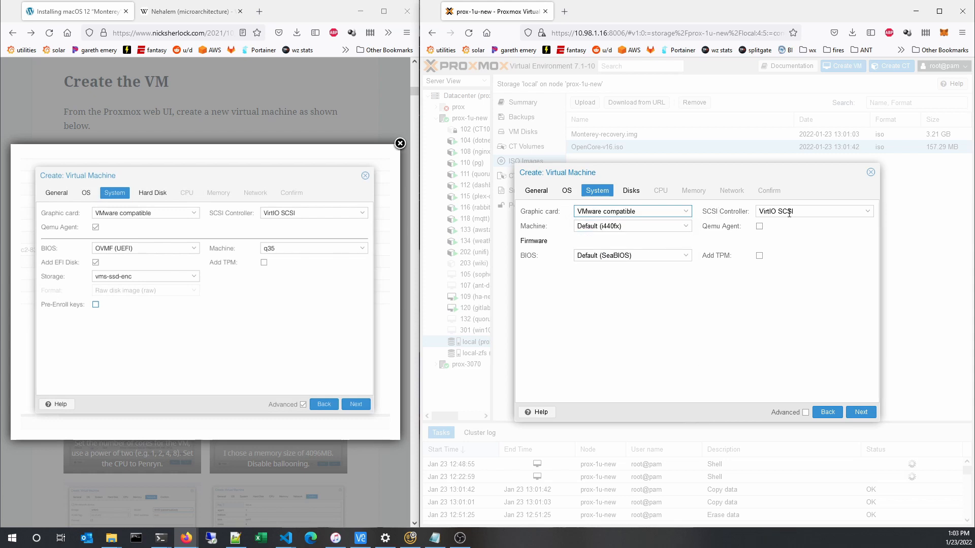
{"action": "left_click", "coordinate": [678, 229]}
{"action": "left_click", "coordinate": [631, 254]}
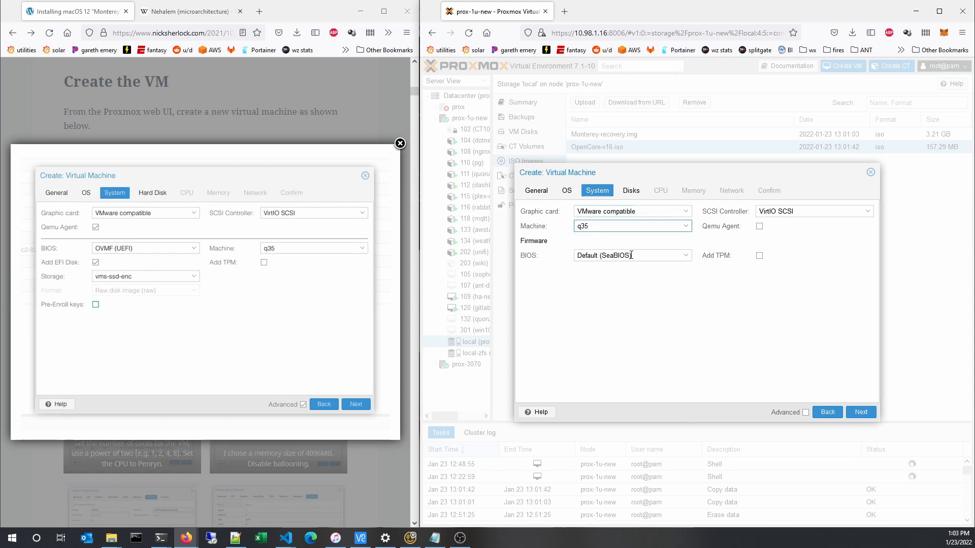
Step: Set the BIOS to OVMF (UEFI) with EFI storage on local-zfs, disable Pre-Enroll keys, and proceed to the disk settings
{"action": "left_click", "coordinate": [683, 259]}
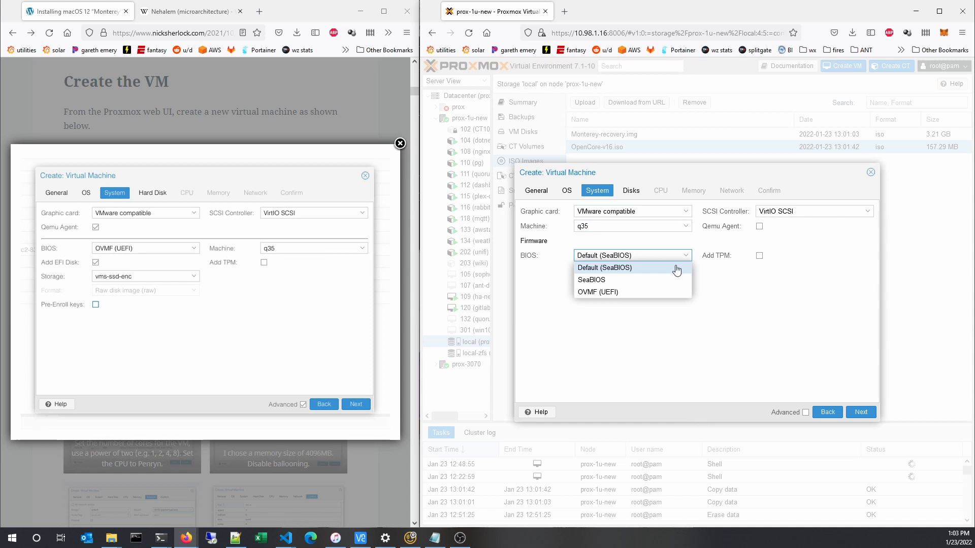
{"action": "left_click", "coordinate": [654, 289]}
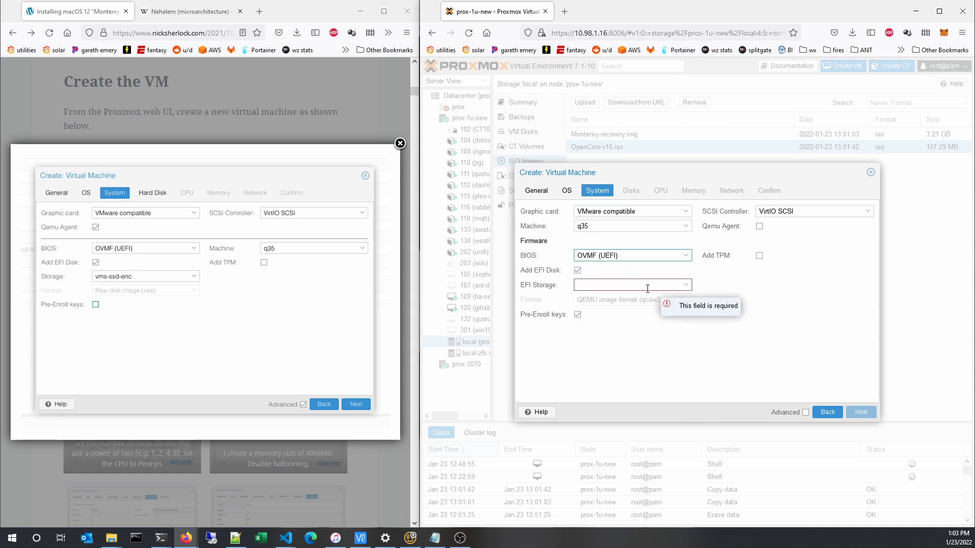
{"action": "left_click", "coordinate": [683, 285]}
{"action": "left_click", "coordinate": [662, 325]}
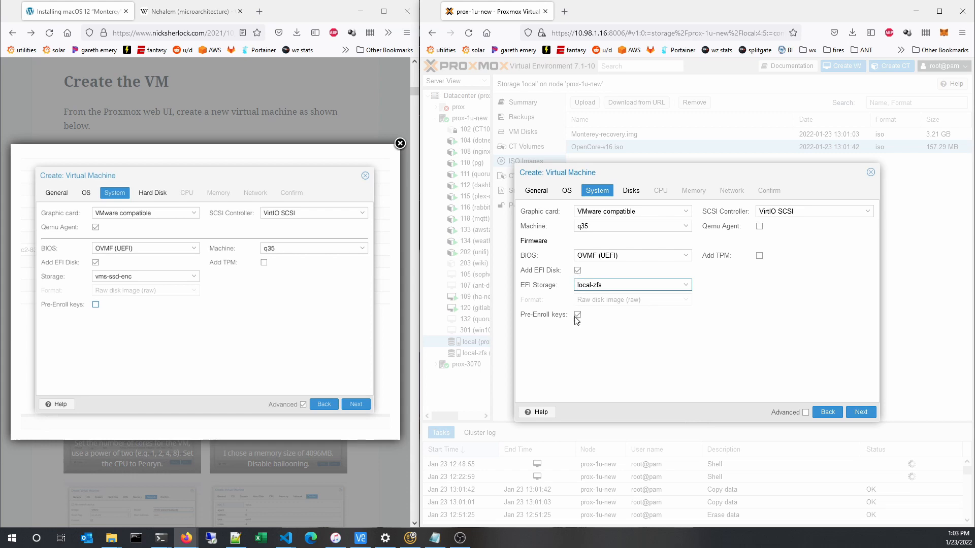
{"action": "mouse_move", "coordinate": [578, 318]}
{"action": "left_click", "coordinate": [578, 316]}
{"action": "left_click", "coordinate": [862, 416]}
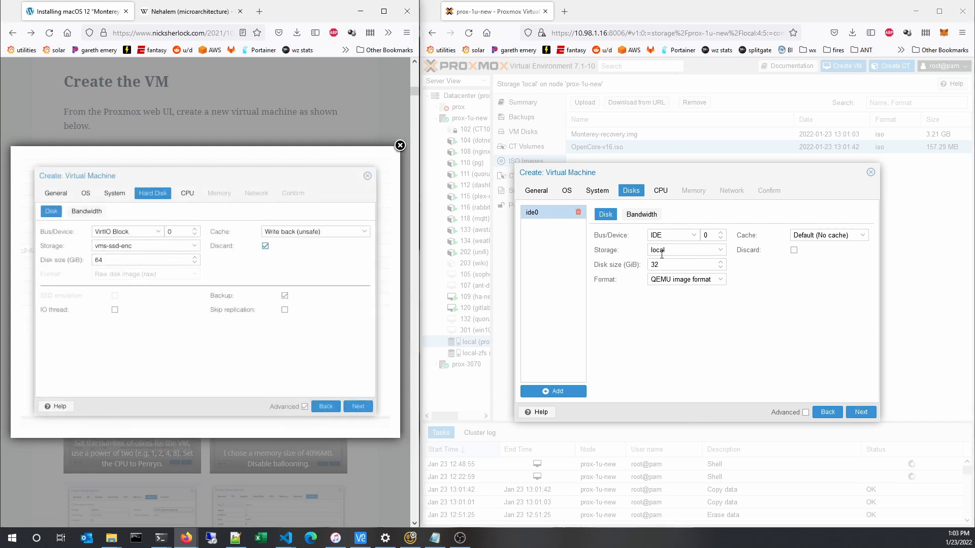
Step: Configure the VM's hard disk as VirtIO Block on local-zfs with a size of 120 GiB
{"action": "left_click", "coordinate": [694, 235]}
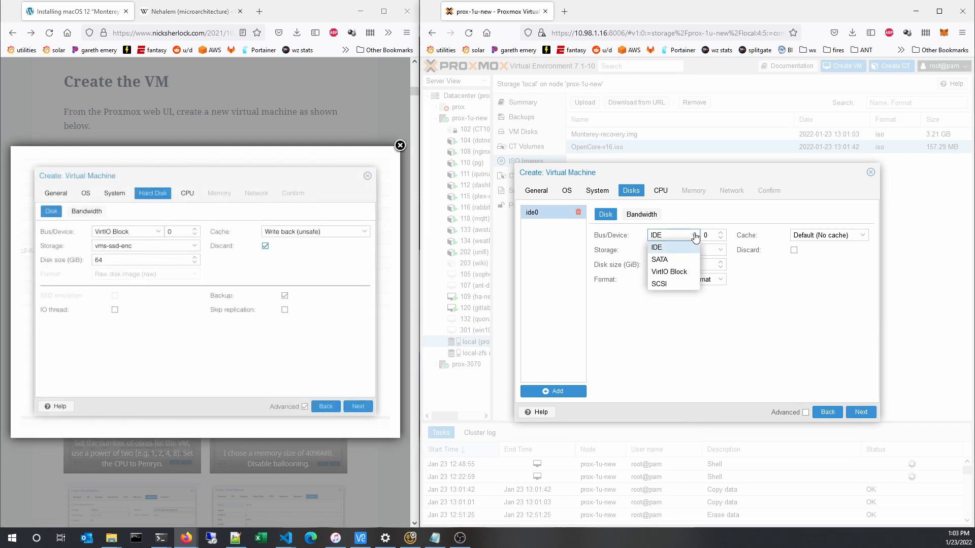
{"action": "left_click", "coordinate": [695, 274]}
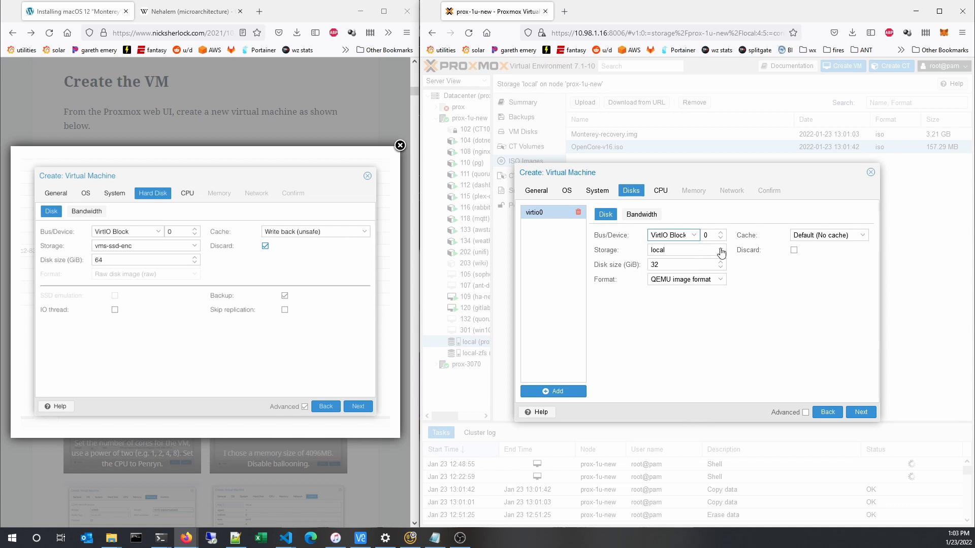
{"action": "left_click", "coordinate": [720, 250]}
{"action": "left_click", "coordinate": [680, 289]}
{"action": "left_click", "coordinate": [680, 265]}
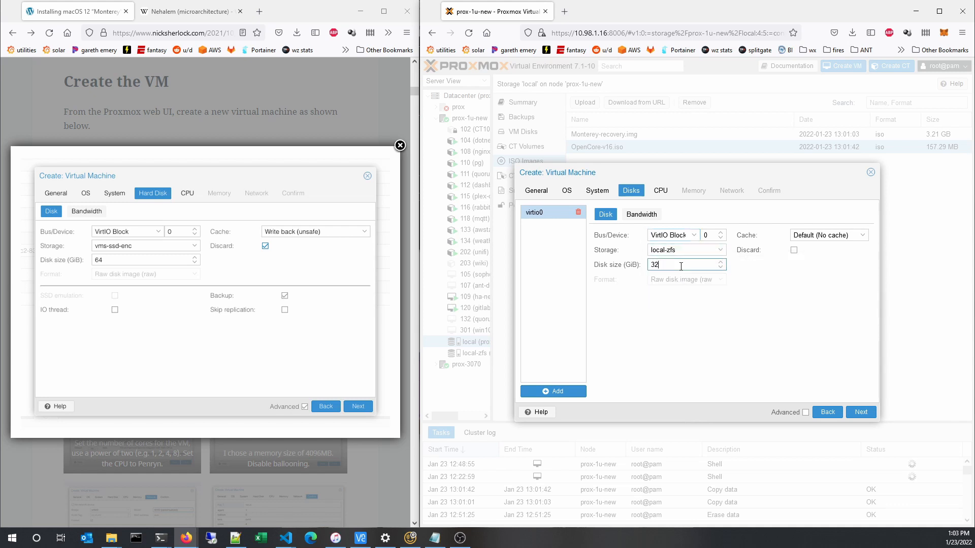
{"action": "left_click", "coordinate": [663, 305]}
Step: Set the disk's cache to Write back (unsafe), enable Discard, and proceed to the CPU settings
{"action": "left_click", "coordinate": [834, 236]}
{"action": "left_click", "coordinate": [827, 296]}
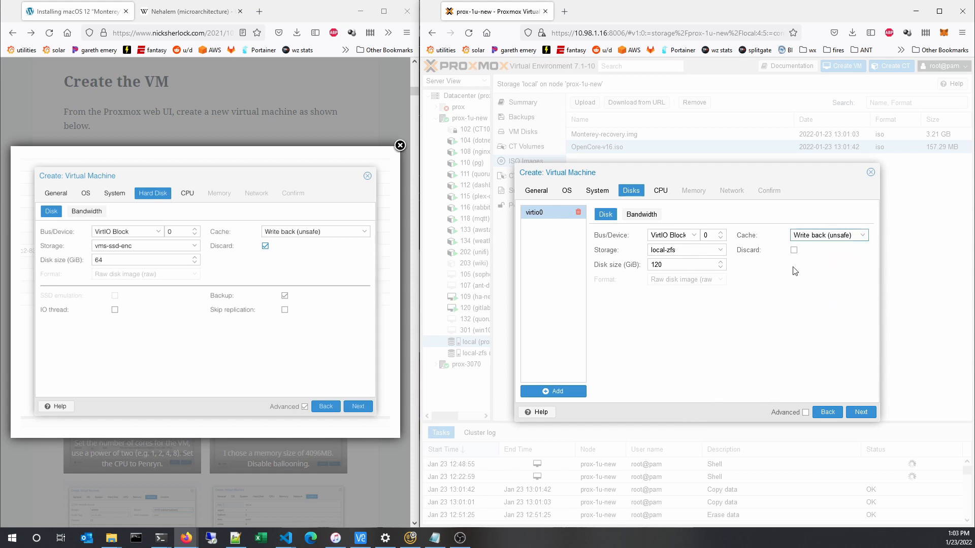
{"action": "left_click", "coordinate": [793, 250]}
{"action": "left_click", "coordinate": [806, 238]}
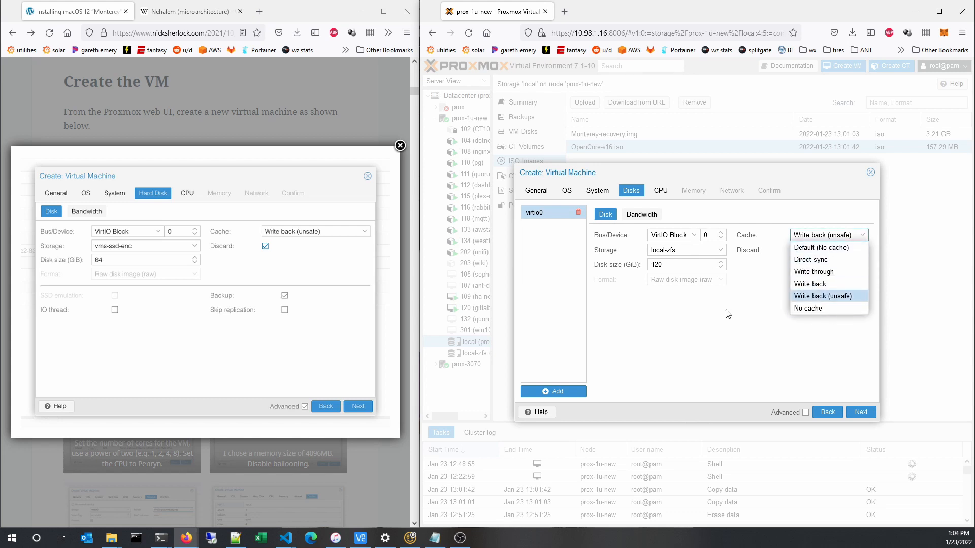
{"action": "left_click", "coordinate": [784, 297]}
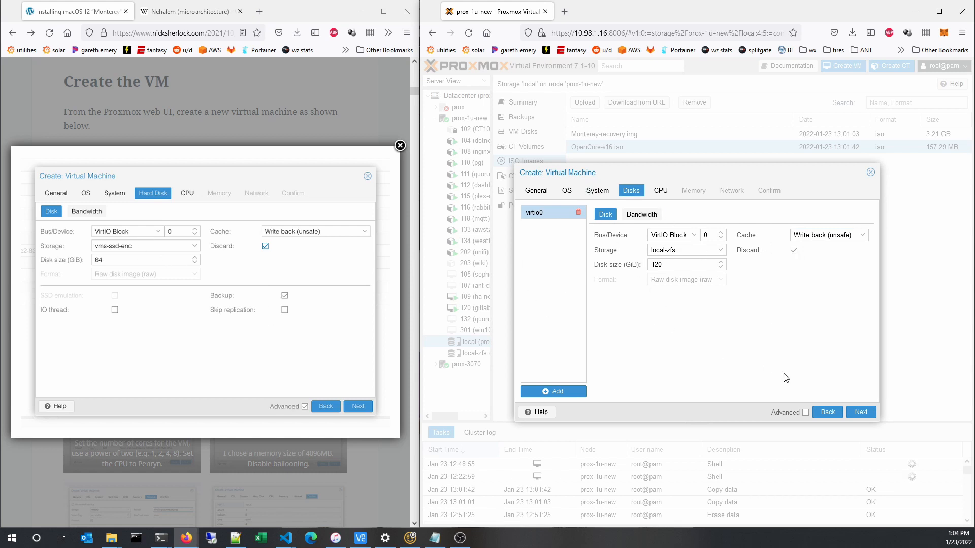
{"action": "left_click", "coordinate": [867, 417]}
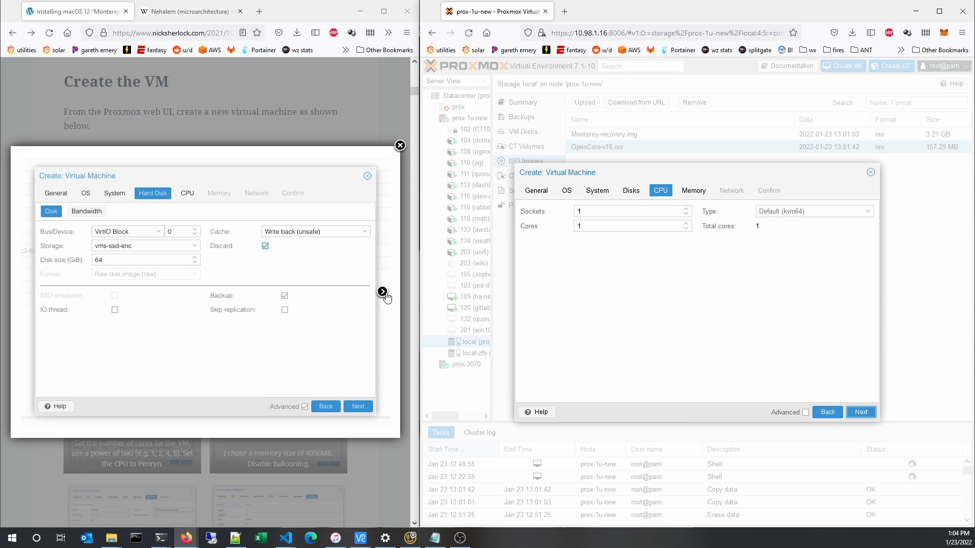
Step: Display the guide's CPU example and set the VM's CPU to 3 sockets and 2 cores
{"action": "left_click", "coordinate": [385, 294]}
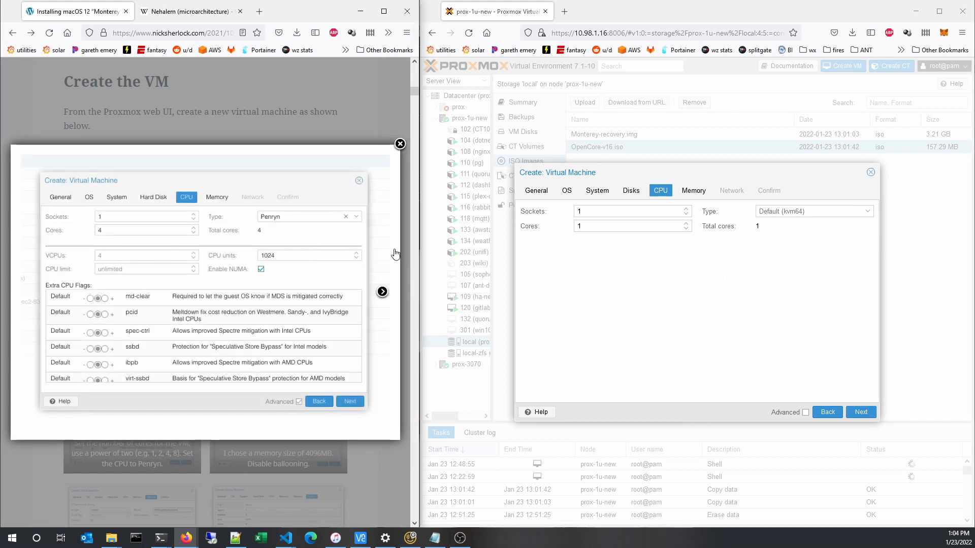
{"action": "double_click", "coordinate": [590, 227]}
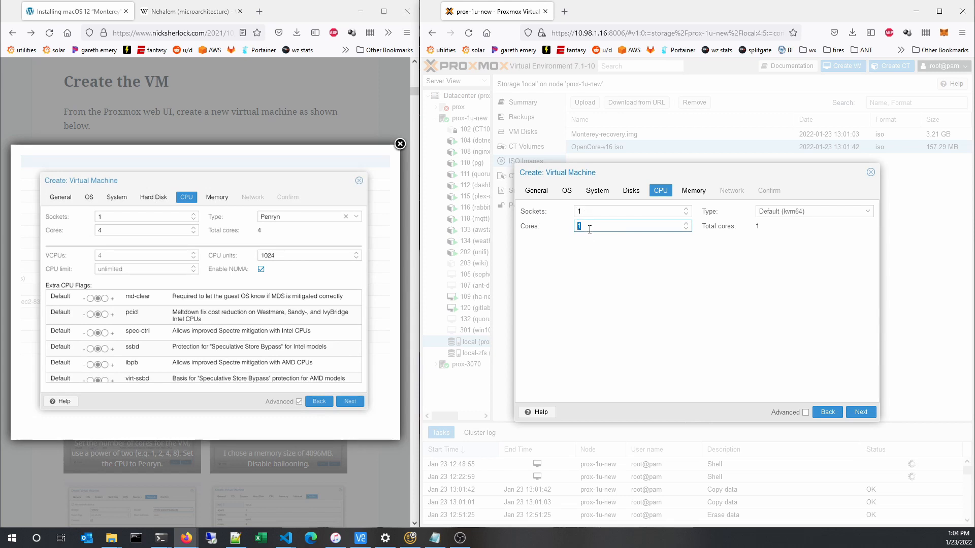
{"action": "left_click", "coordinate": [589, 226]}
{"action": "double_click", "coordinate": [591, 211]}
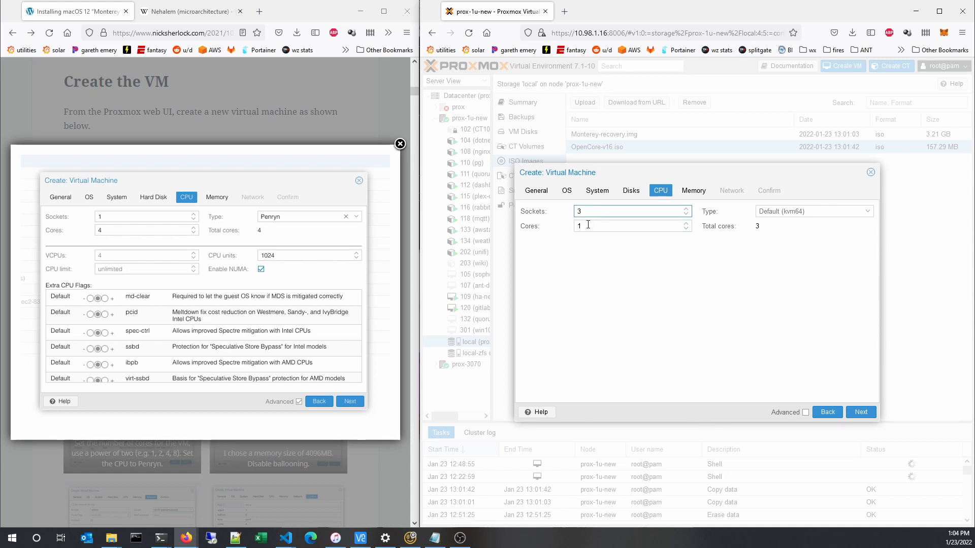
{"action": "double_click", "coordinate": [588, 224]}
{"action": "type", "text": "2"}
Step: Set the CPU socket count to 1 and return to the core count for editing
{"action": "left_click", "coordinate": [603, 295]}
{"action": "left_click", "coordinate": [599, 210]}
{"action": "type", "text": "1"}
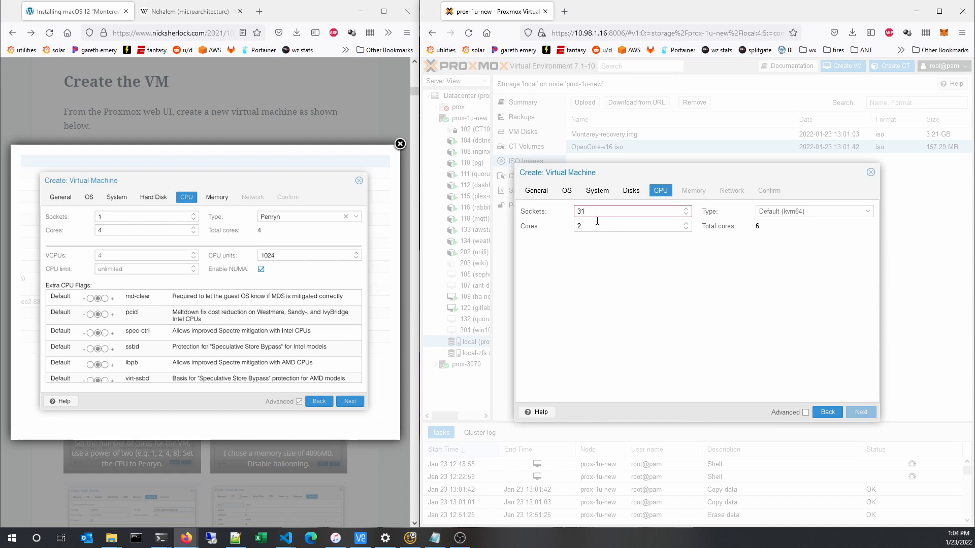
{"action": "type", "text": "1"}
{"action": "left_click", "coordinate": [603, 224]}
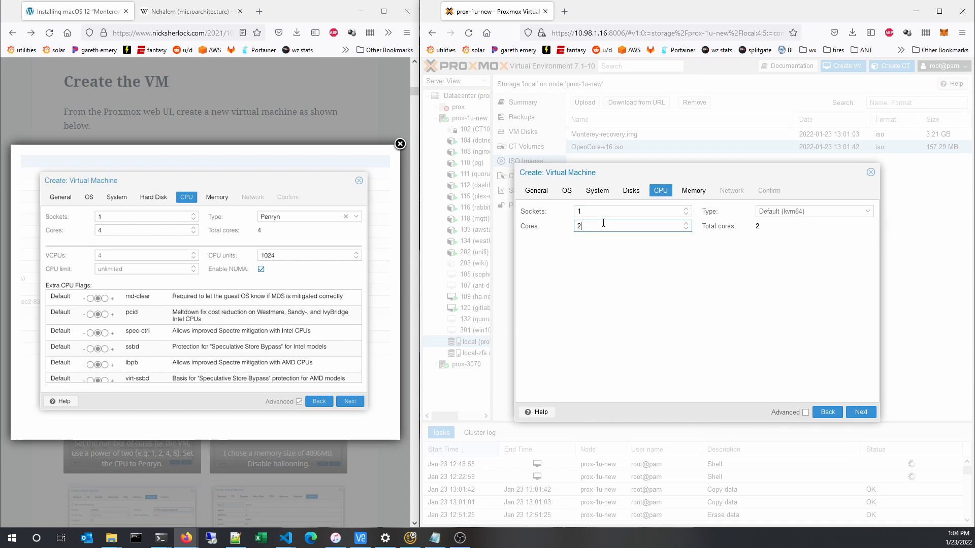
Step: Set the VM's CPU core count to 4 and proceed to the memory settings
{"action": "key", "text": "BackSpace"}
{"action": "type", "text": "4"}
{"action": "left_click", "coordinate": [597, 214]}
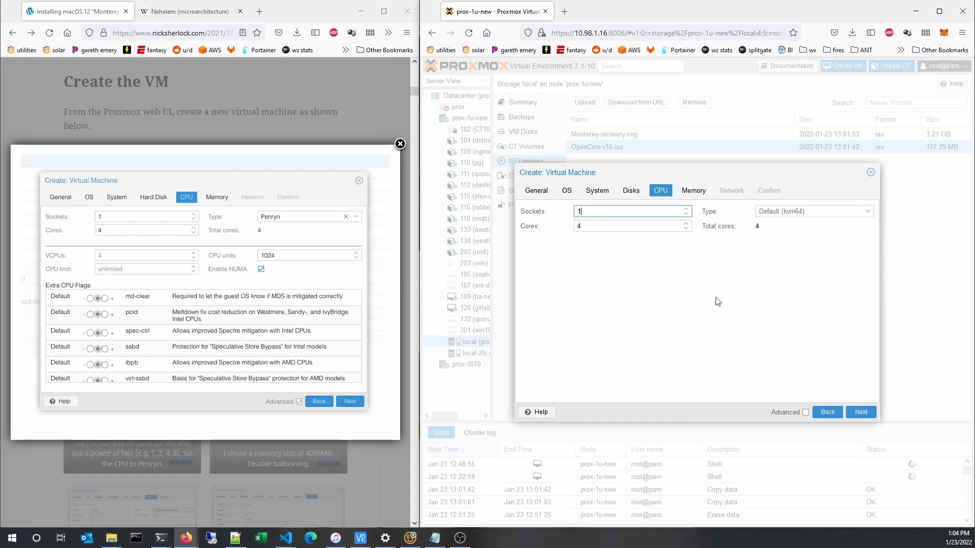
{"action": "left_click", "coordinate": [846, 413]}
Step: Display the guide's memory example, set the VM's memory to 16384 MiB, and proceed to the network settings
{"action": "left_click", "coordinate": [634, 210]}
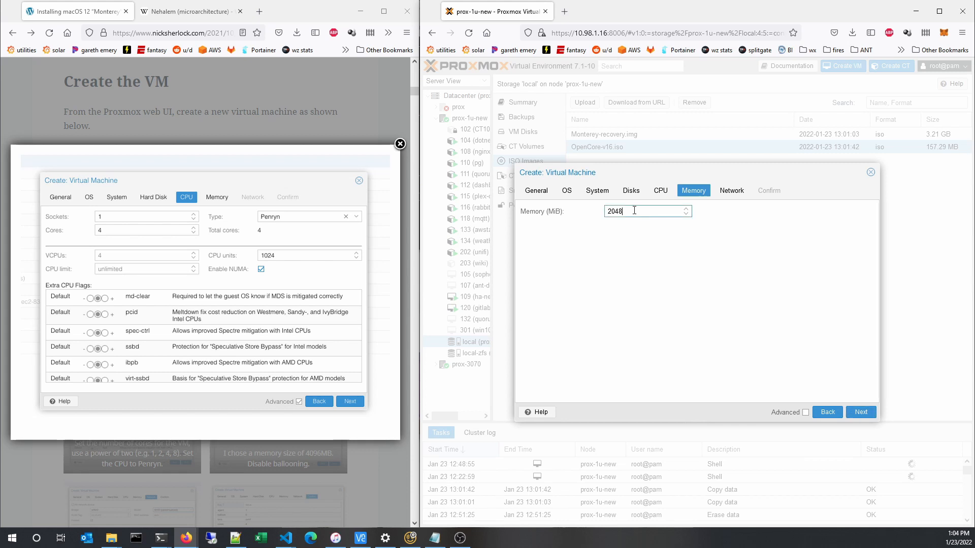
{"action": "left_click", "coordinate": [384, 292]}
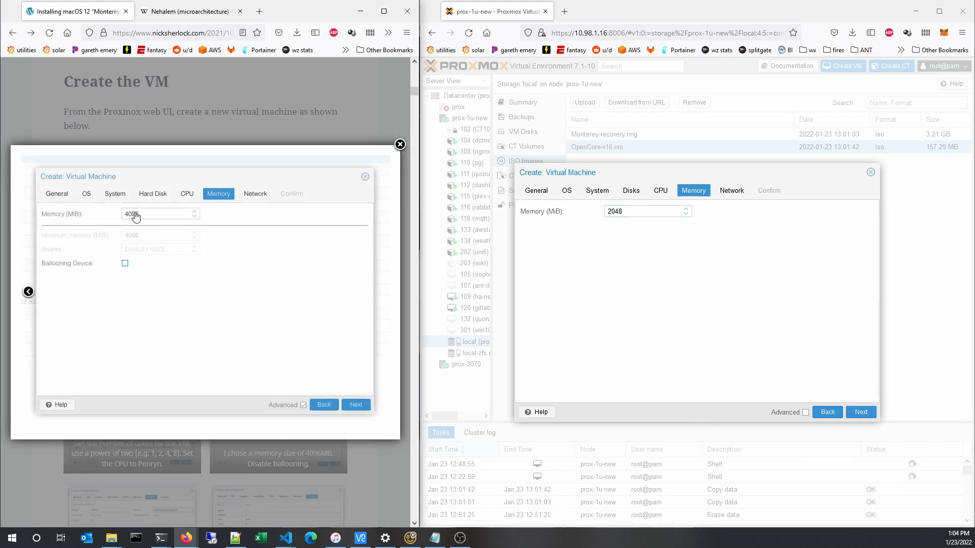
{"action": "left_click", "coordinate": [641, 208]}
{"action": "key", "text": "ctrl+a"}
{"action": "type", "text": "1"}
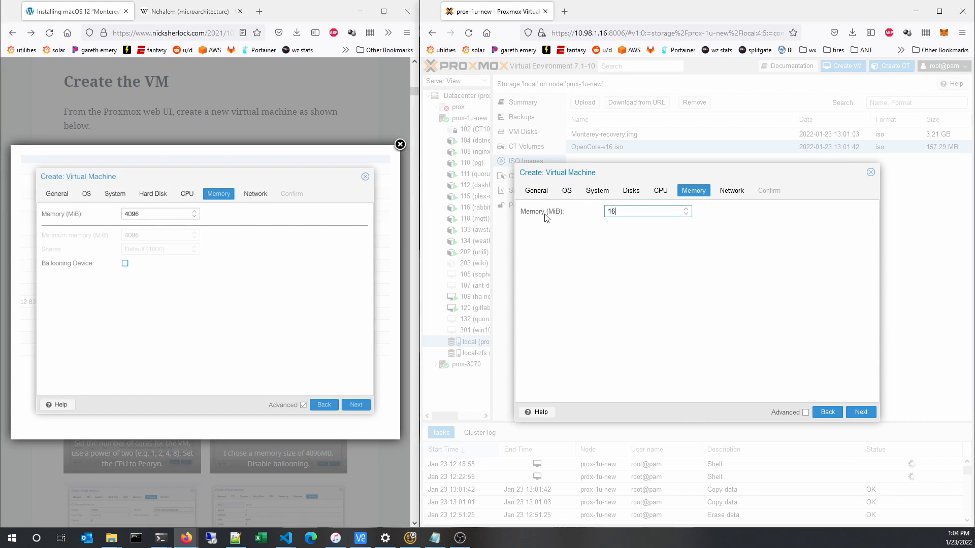
{"action": "type", "text": "6384"}
{"action": "left_click", "coordinate": [864, 413]}
Step: Set the network model to VirtIO (paravirtualized), compare it with the guide's example, and proceed to the confirmation summary
{"action": "left_click", "coordinate": [832, 224]}
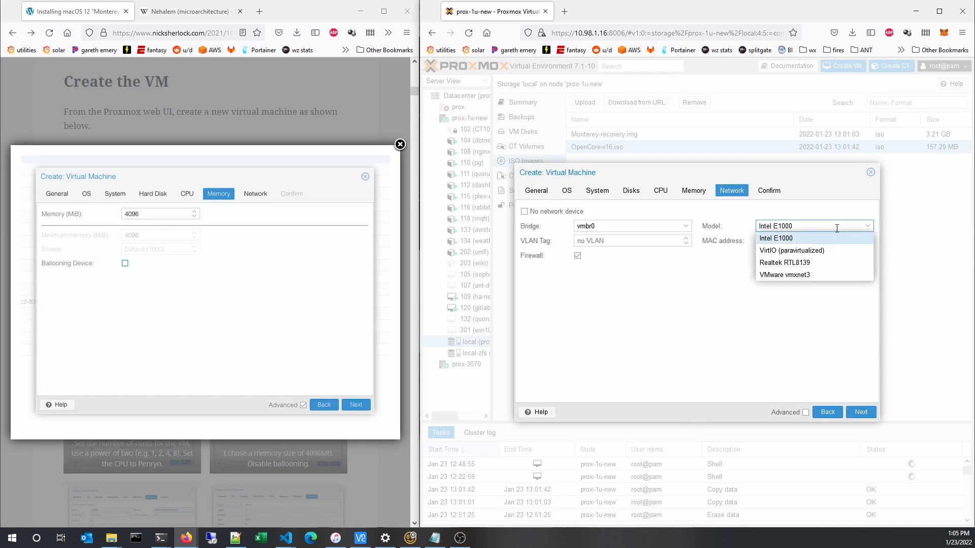
{"action": "left_click", "coordinate": [835, 252]}
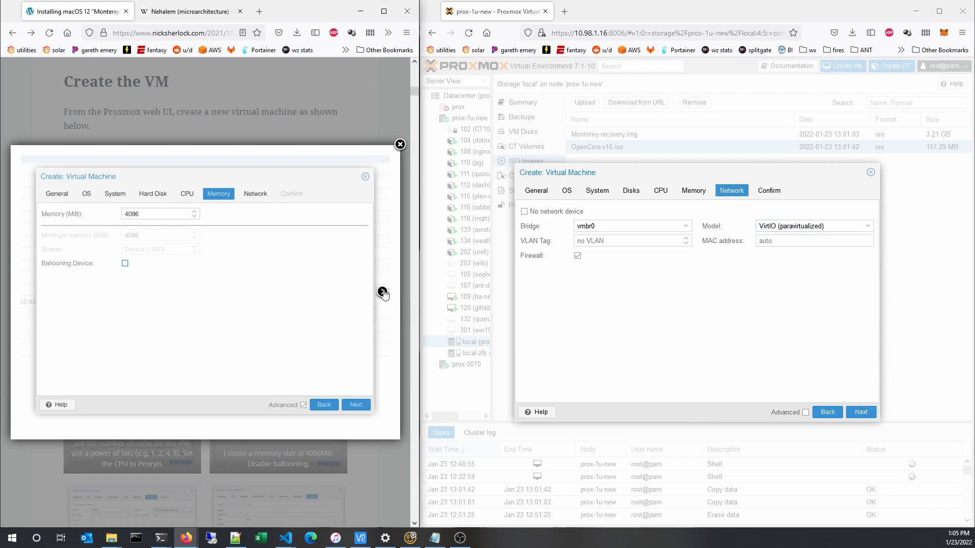
{"action": "left_click", "coordinate": [382, 292]}
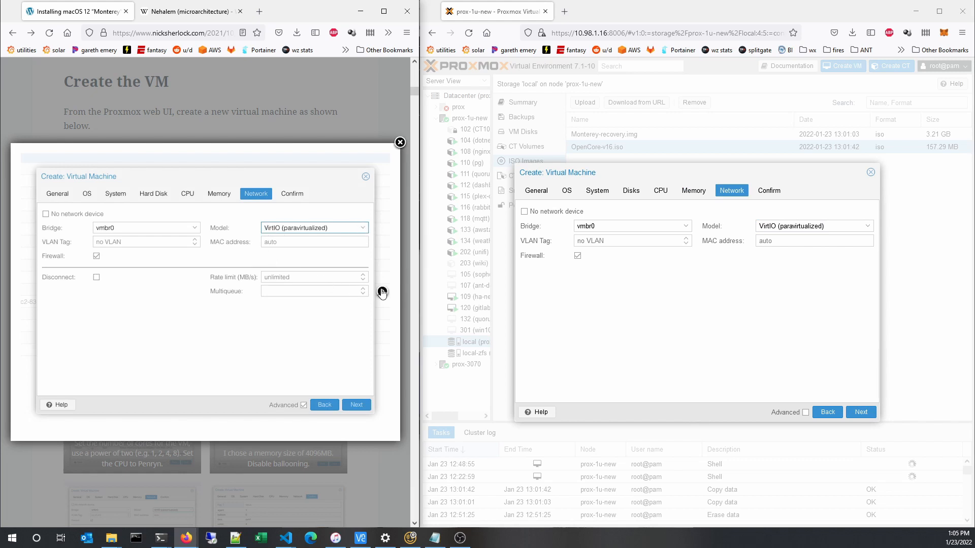
{"action": "left_click", "coordinate": [382, 292]}
{"action": "left_click", "coordinate": [859, 414]}
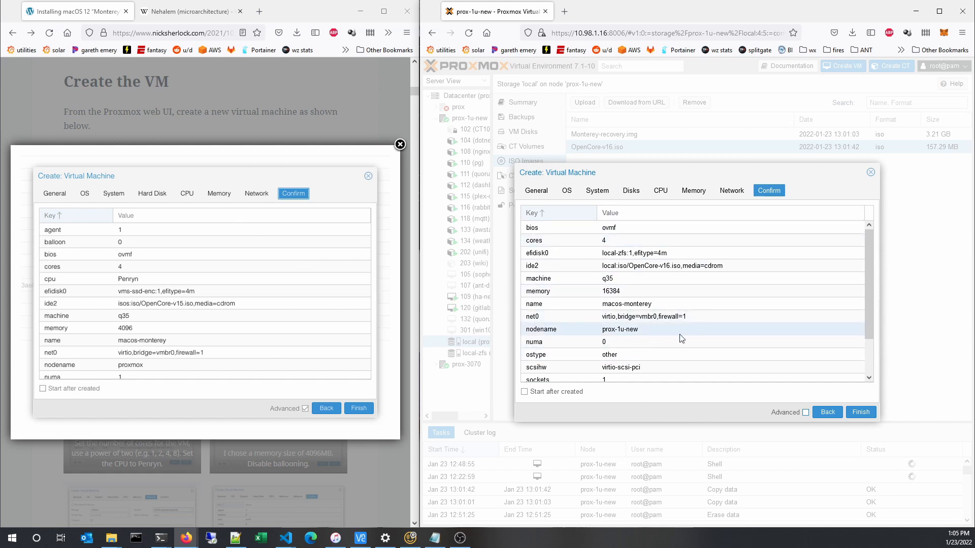
Step: Review the VM's configuration summary and create the macos-monterey VM, closing the guide's enlarged example image
{"action": "scroll", "coordinate": [680, 335], "scroll_direction": "down", "scroll_amount": 2}
{"action": "scroll", "coordinate": [677, 326], "scroll_direction": "up", "scroll_amount": 2}
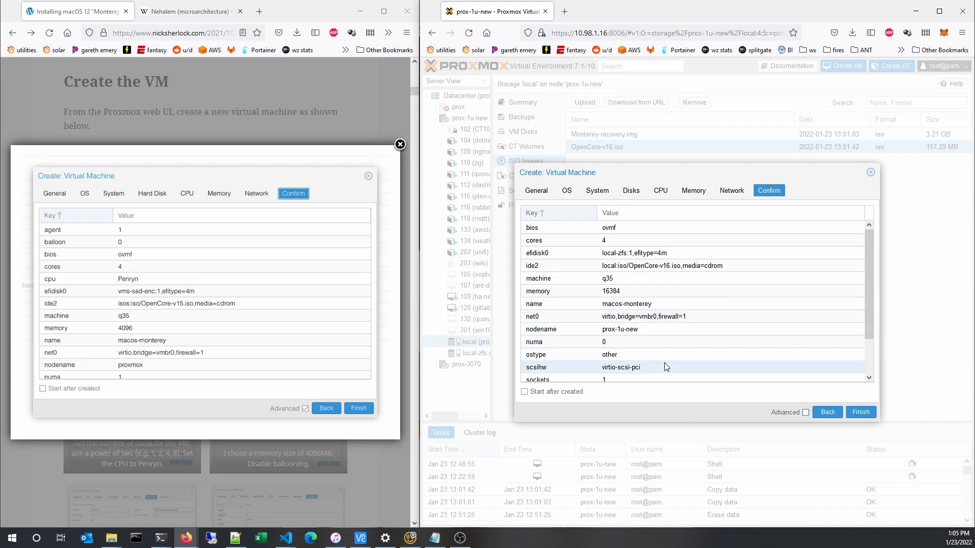
{"action": "left_click", "coordinate": [860, 412]}
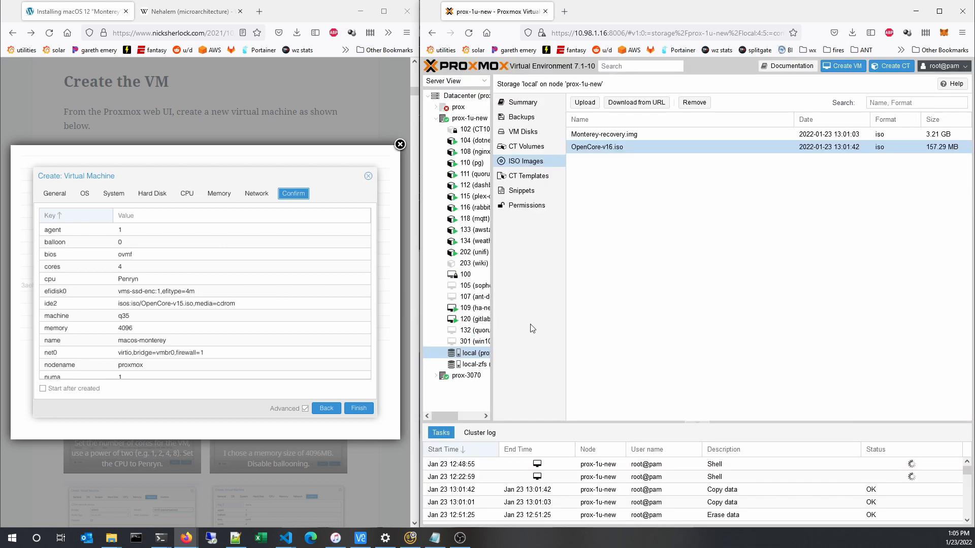
{"action": "left_click", "coordinate": [400, 144]}
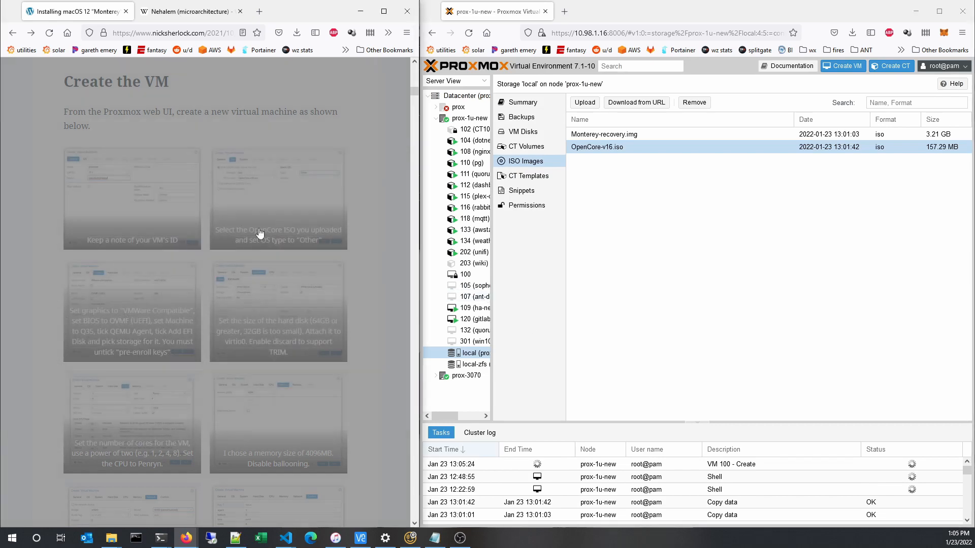
Step: Check the "Use tablet for pointer" option of VM 100 as the guide instructs
{"action": "scroll", "coordinate": [235, 244], "scroll_direction": "down", "scroll_amount": 5}
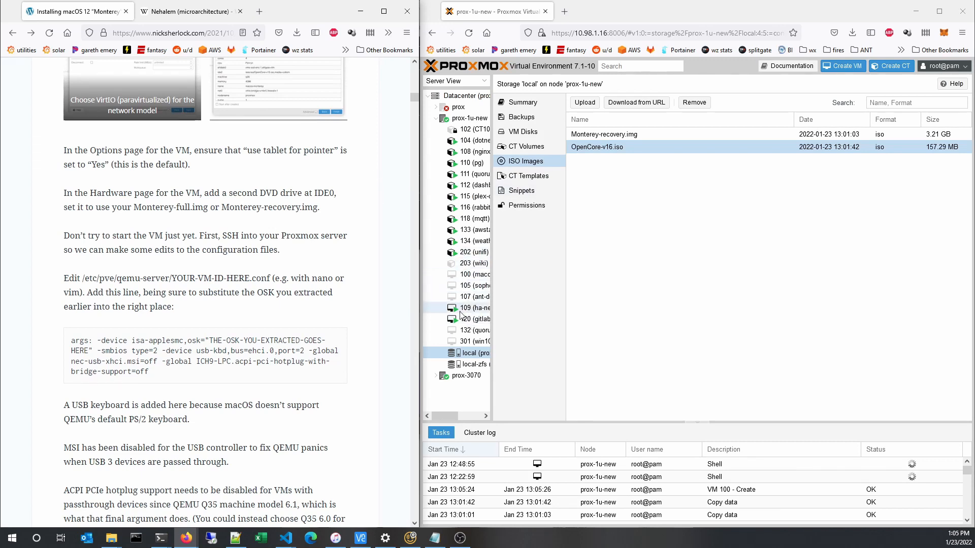
{"action": "left_click", "coordinate": [467, 275]}
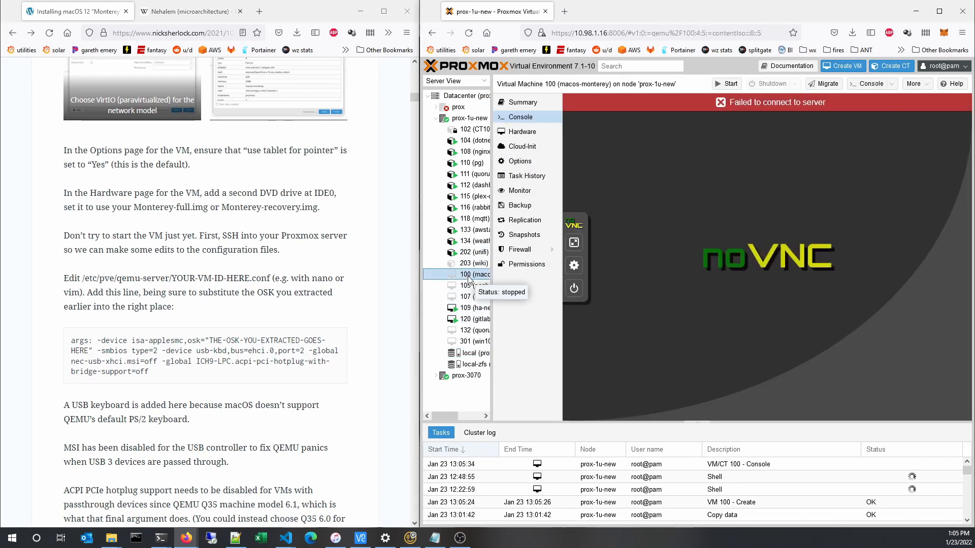
{"action": "left_click", "coordinate": [530, 158]}
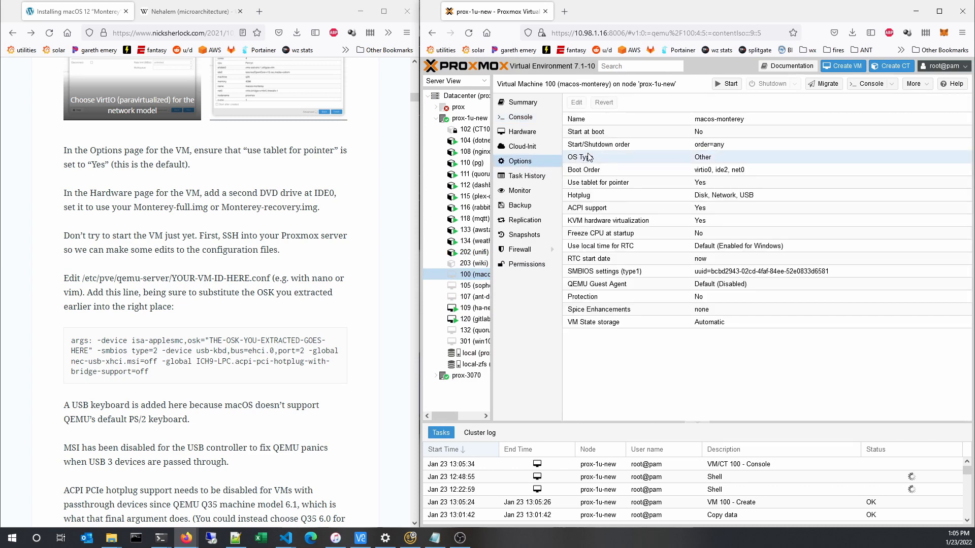
{"action": "left_click", "coordinate": [708, 185]}
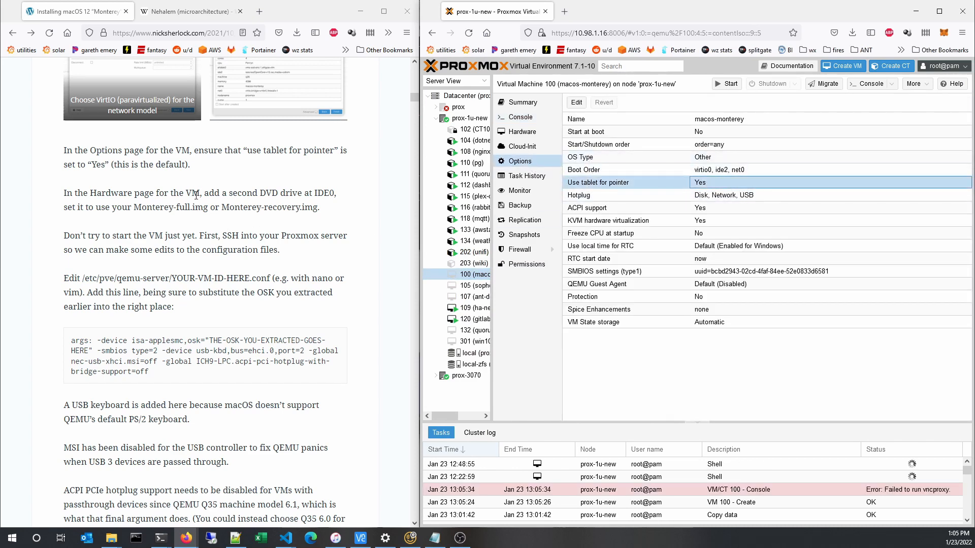
Step: Add a second CD/DVD drive to VM 100 at IDE 0, using Monterey-recovery.img from local storage
{"action": "left_click", "coordinate": [146, 197]}
{"action": "double_click", "coordinate": [100, 192]}
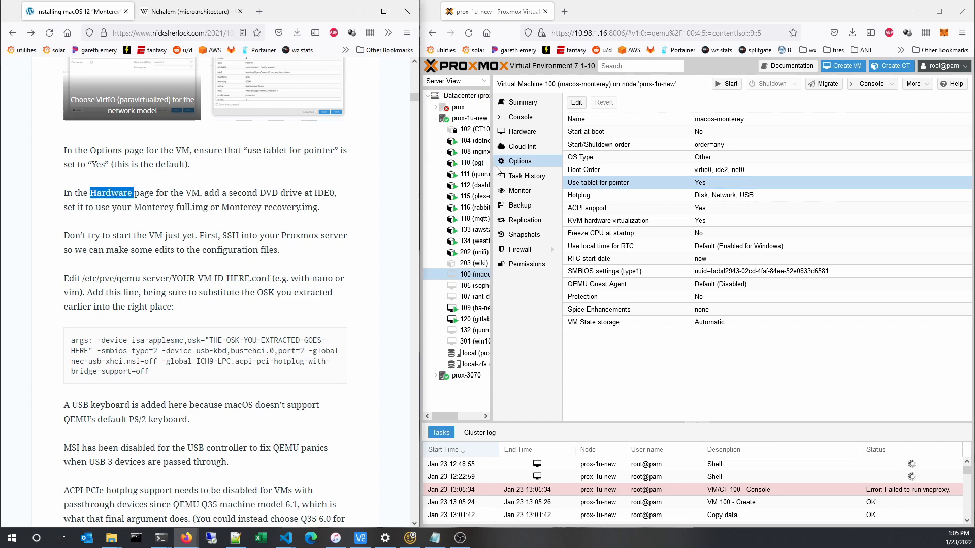
{"action": "left_click", "coordinate": [522, 131]}
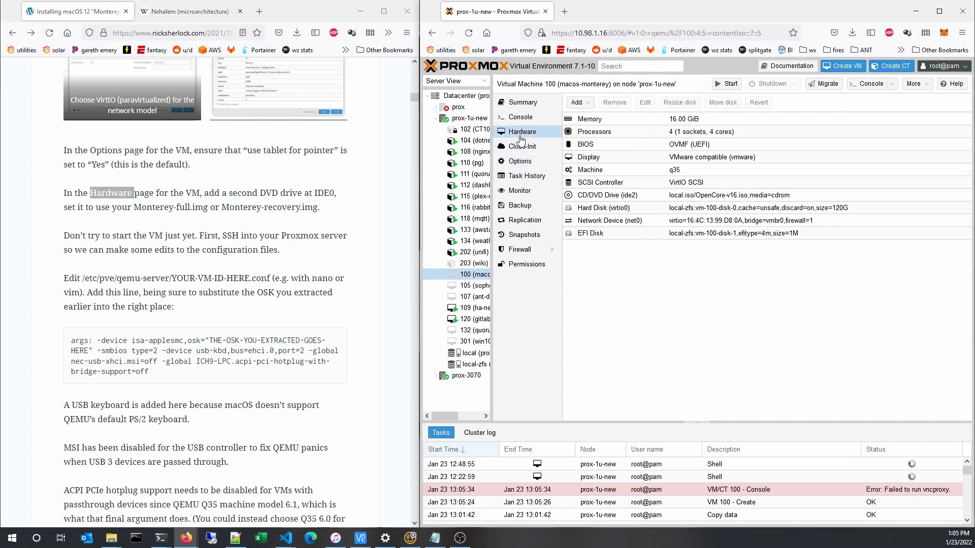
{"action": "left_click", "coordinate": [579, 103]}
{"action": "left_click", "coordinate": [588, 126]}
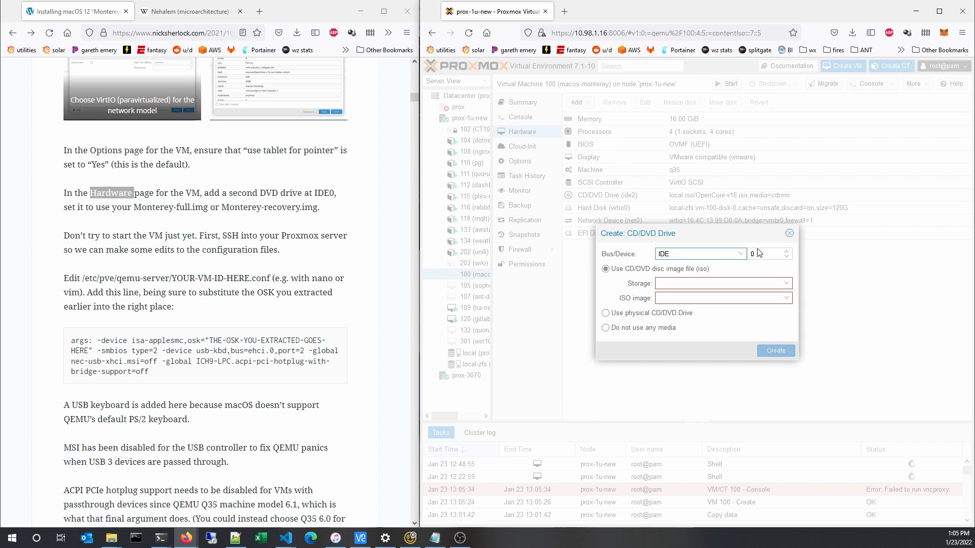
{"action": "left_click", "coordinate": [777, 285]}
{"action": "left_click", "coordinate": [735, 310]}
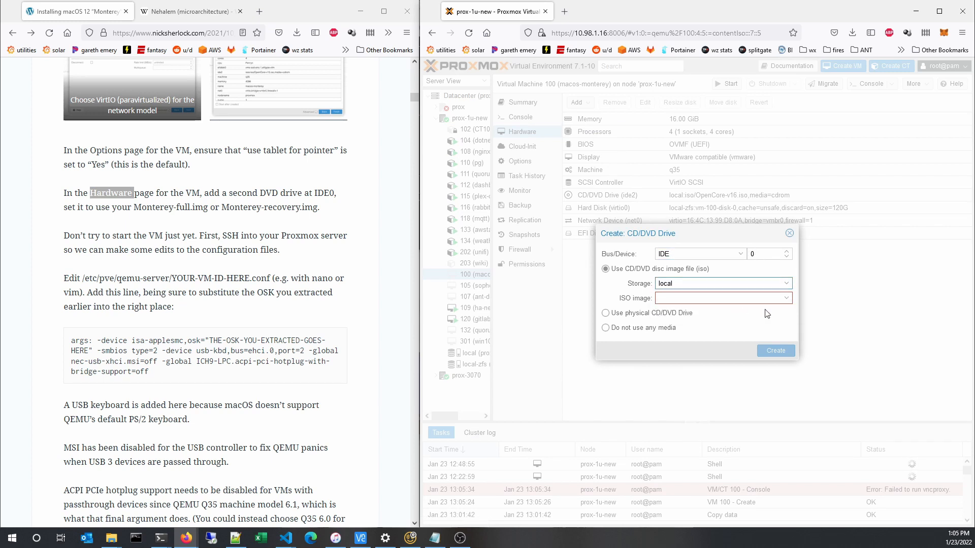
{"action": "left_click", "coordinate": [779, 301]}
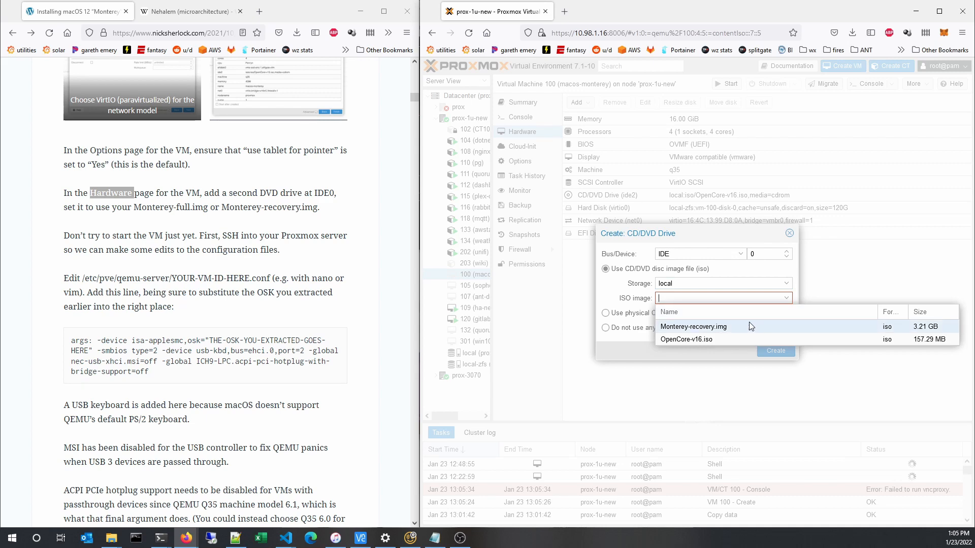
{"action": "left_click", "coordinate": [749, 324]}
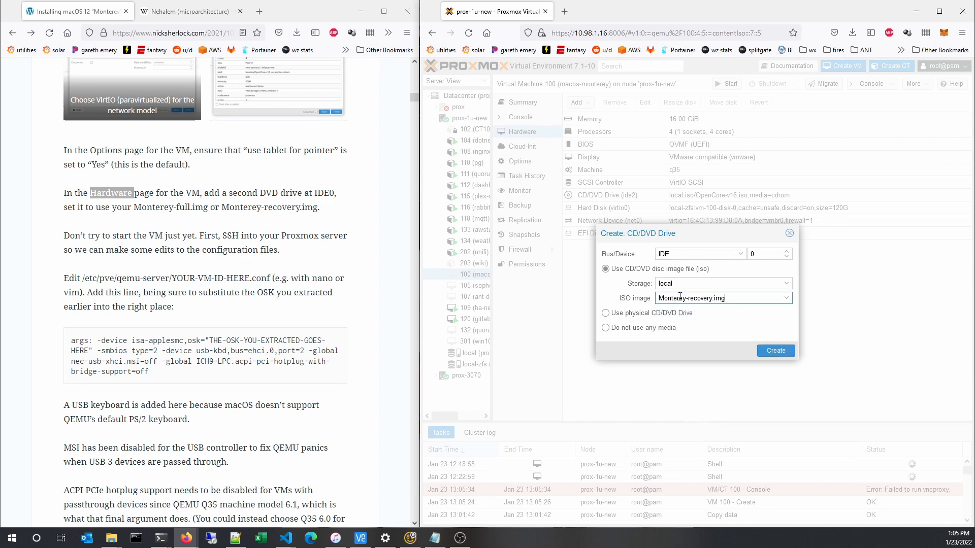
{"action": "left_click", "coordinate": [782, 352]}
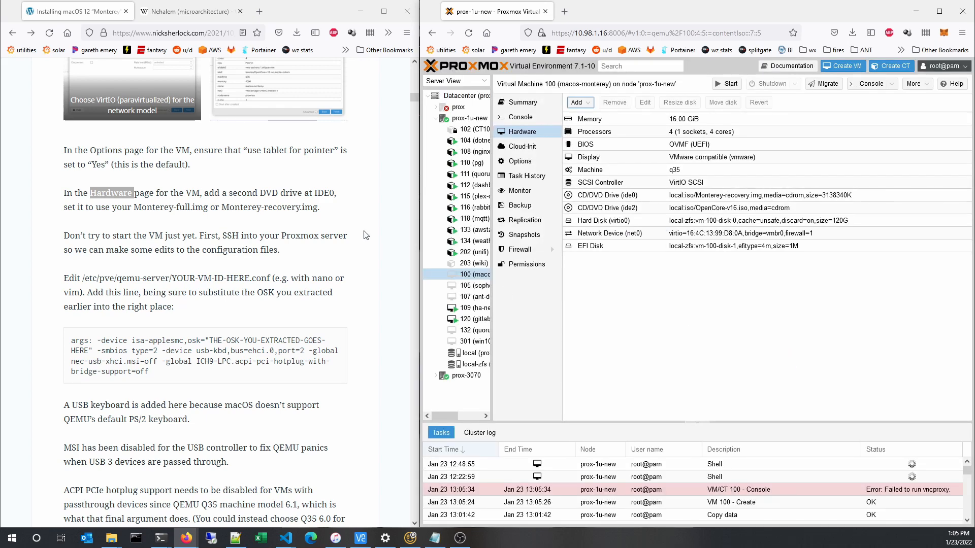
Step: Read the guide's SSH instructions, open a shell on node prox-1u-new, and place its console window beside the guide
{"action": "left_click", "coordinate": [156, 202]}
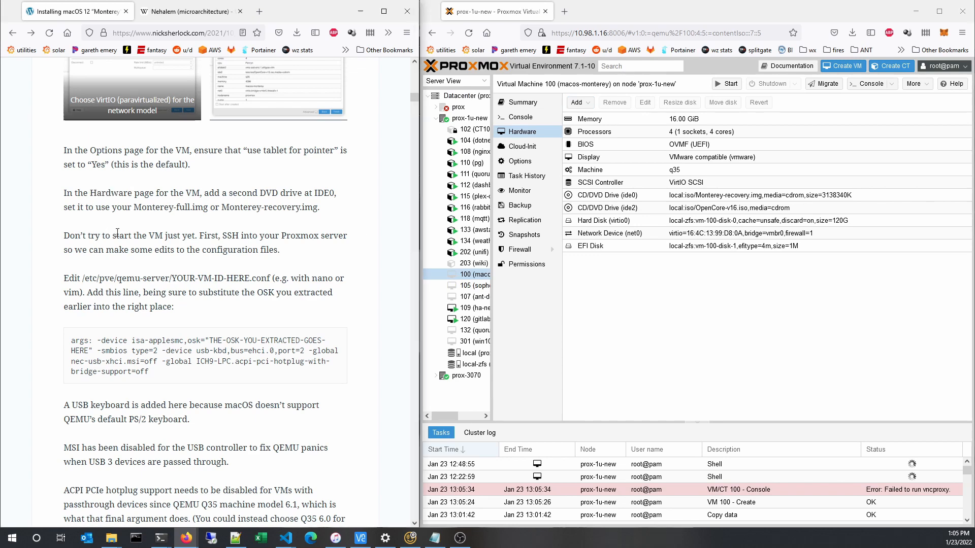
{"action": "left_click_drag", "start_coordinate": [113, 236], "coordinate": [174, 236]}
{"action": "left_click", "coordinate": [174, 236]}
{"action": "scroll", "coordinate": [173, 219], "scroll_direction": "down", "scroll_amount": 2}
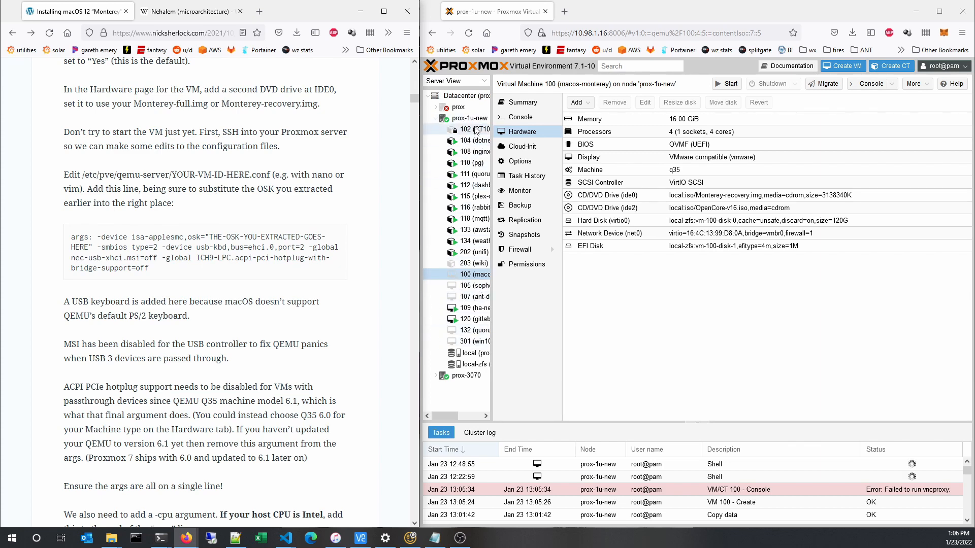
{"action": "left_click", "coordinate": [458, 121]}
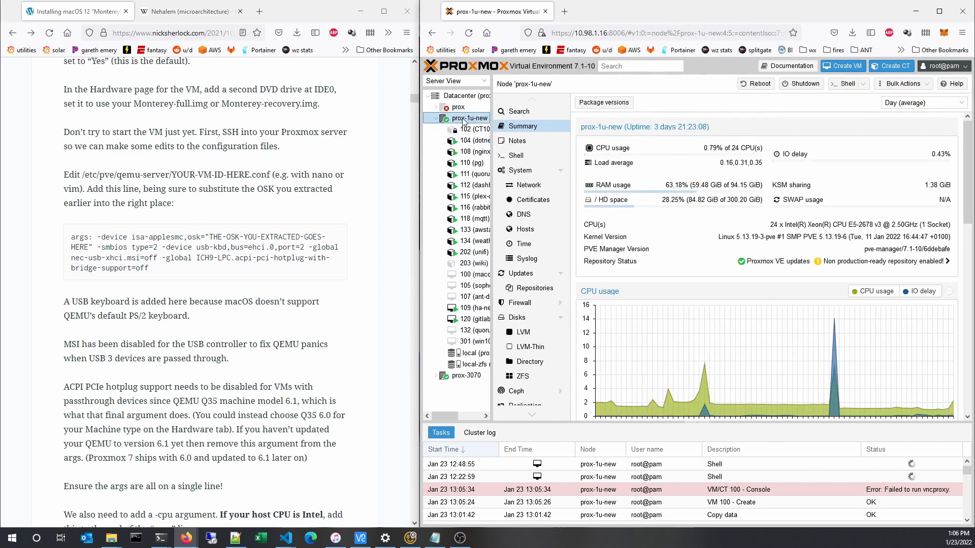
{"action": "left_click", "coordinate": [845, 84]}
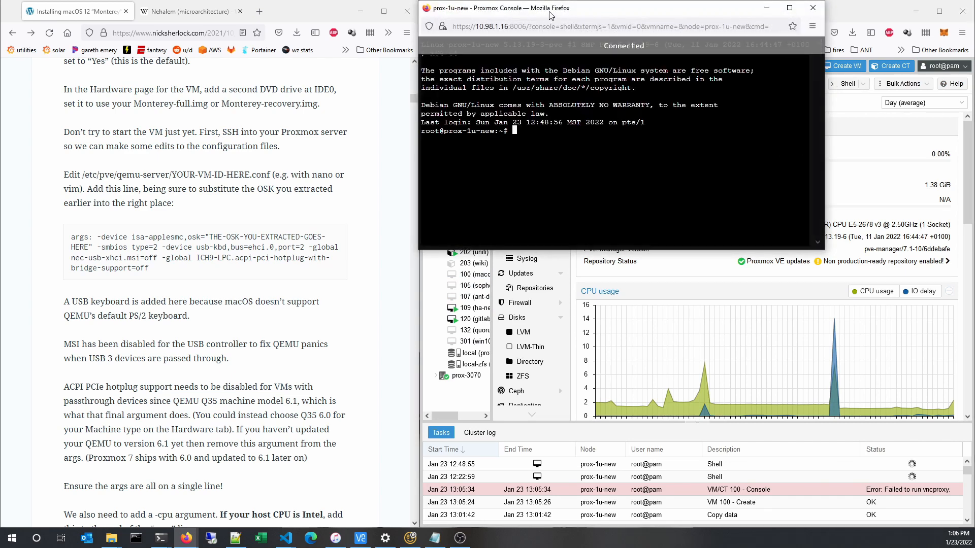
{"action": "left_click_drag", "start_coordinate": [551, 16], "coordinate": [592, 161]}
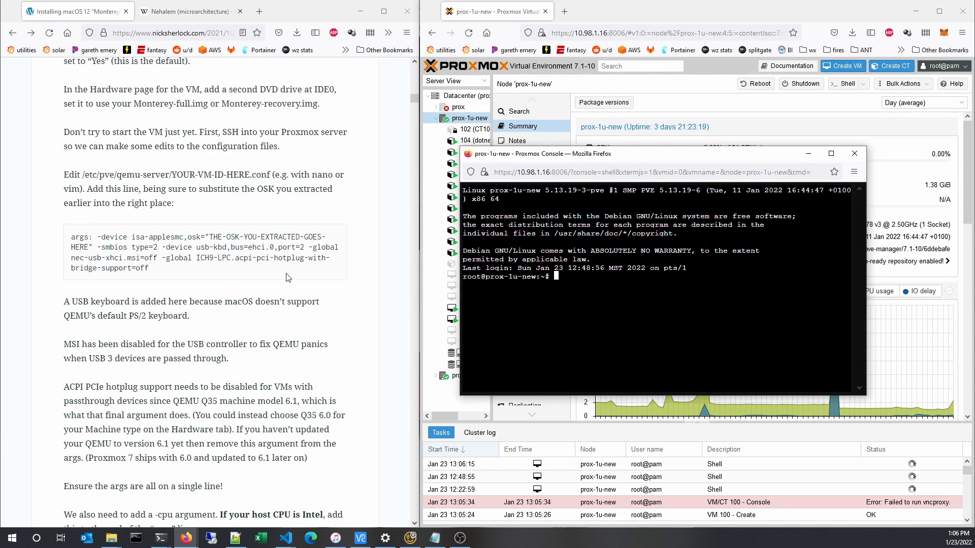
Step: Copy the guide's complete args line with the OSK placeholder into a blank Notepad document
{"action": "scroll", "coordinate": [287, 277], "scroll_direction": "down", "scroll_amount": 2}
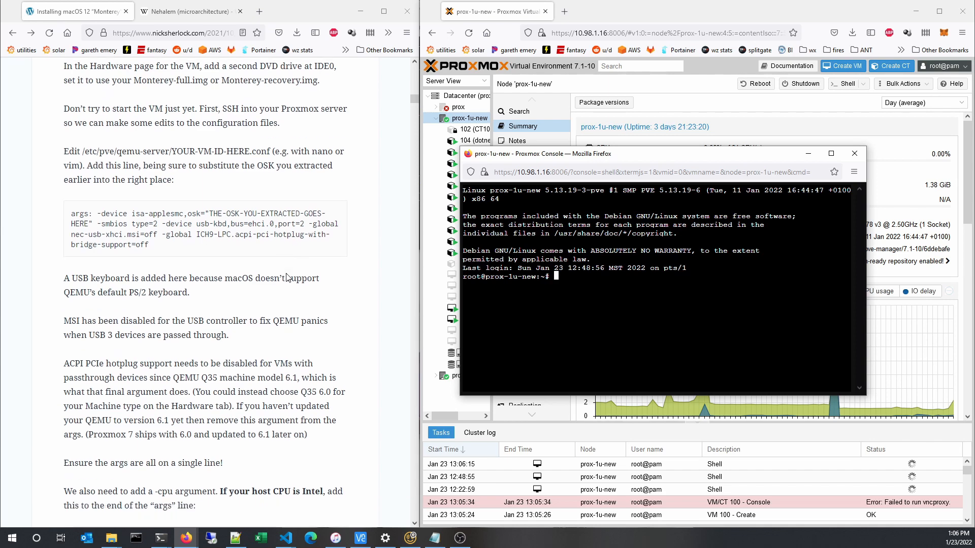
{"action": "left_click", "coordinate": [168, 219]}
{"action": "left_click_drag", "start_coordinate": [168, 220], "coordinate": [57, 176]}
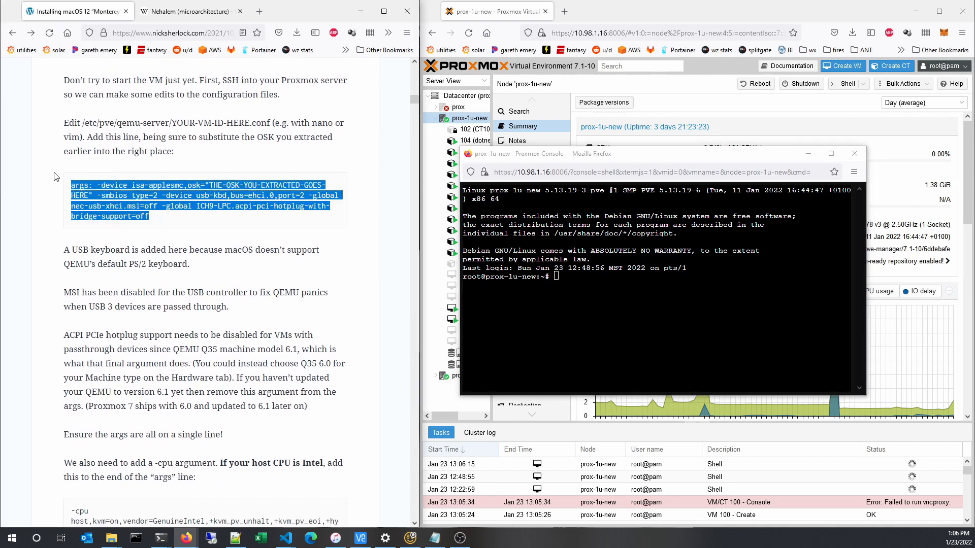
{"action": "left_click", "coordinate": [112, 199]}
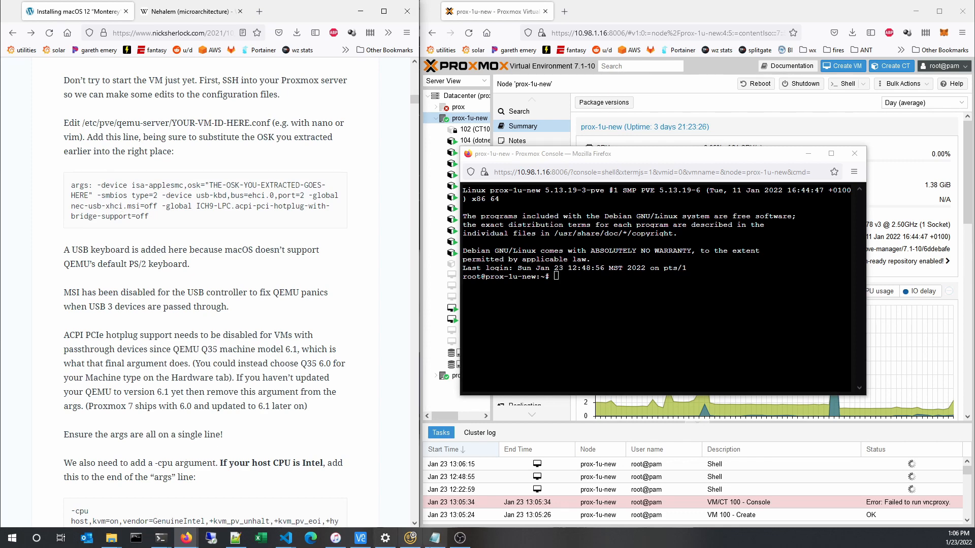
{"action": "left_click", "coordinate": [434, 538]}
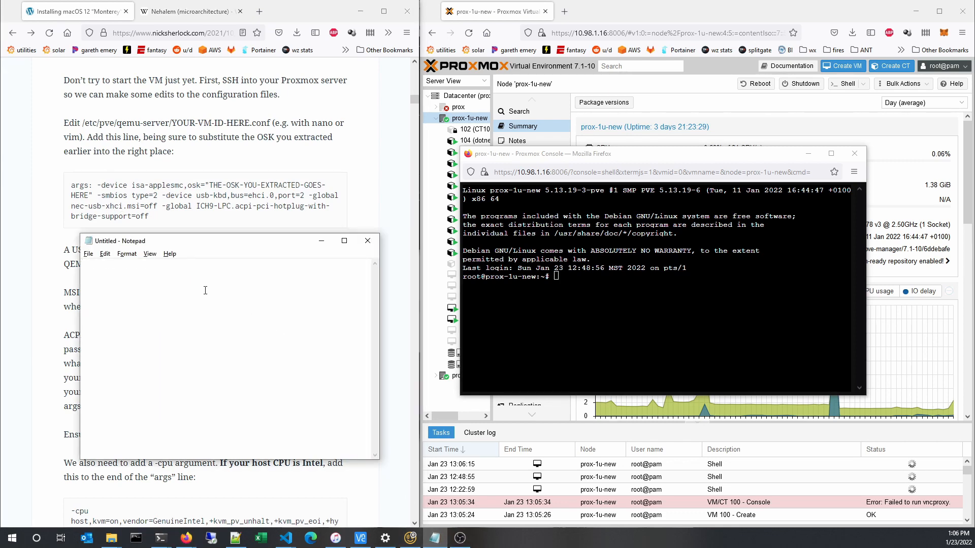
{"action": "left_click_drag", "start_coordinate": [147, 242], "coordinate": [74, 184]}
{"action": "right_click", "coordinate": [79, 187]}
{"action": "left_click", "coordinate": [83, 198]}
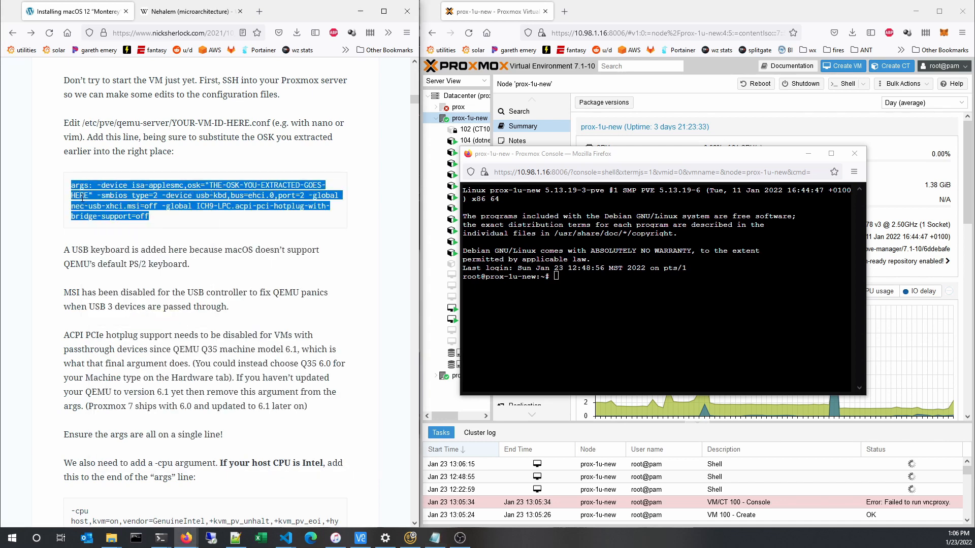
{"action": "key", "text": "alt+Tab"}
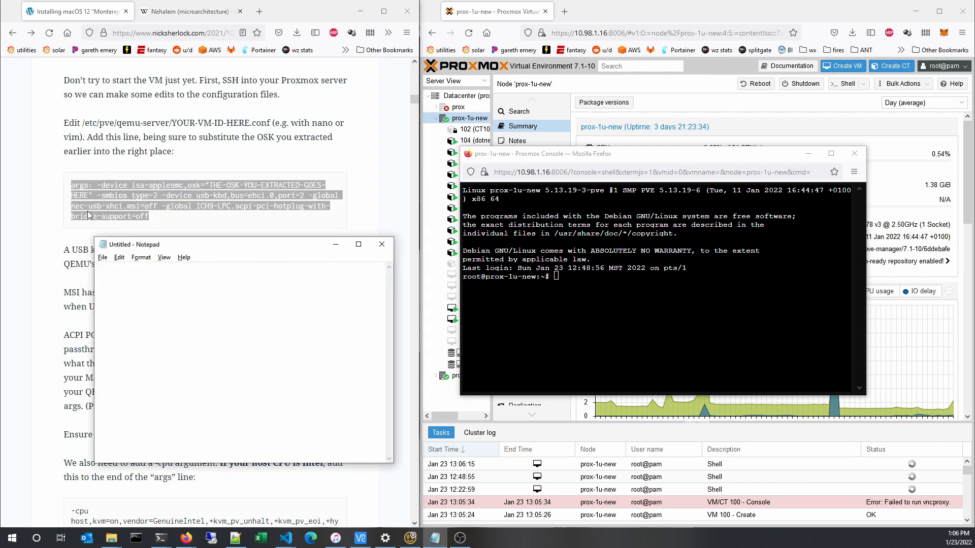
{"action": "key", "text": "ctrl+v"}
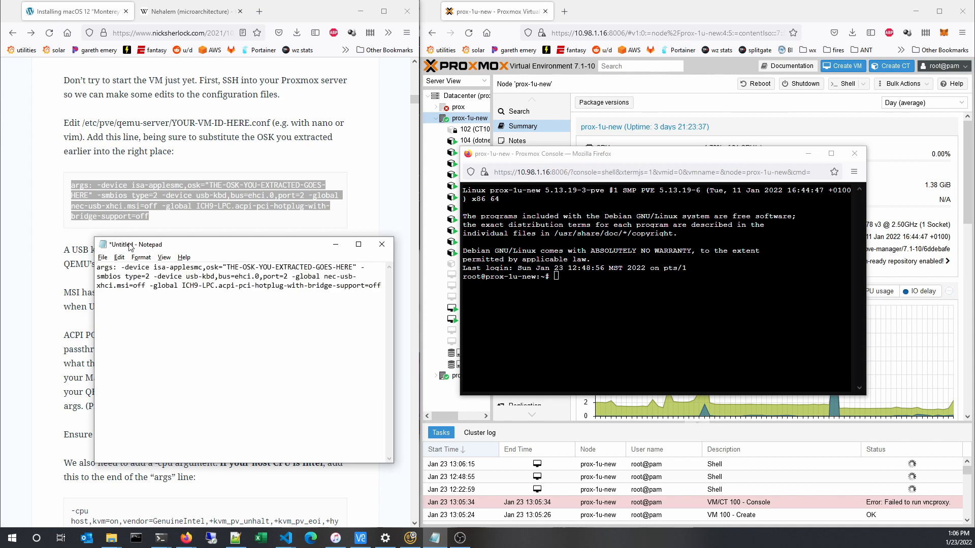
{"action": "left_click_drag", "start_coordinate": [129, 246], "coordinate": [159, 251]}
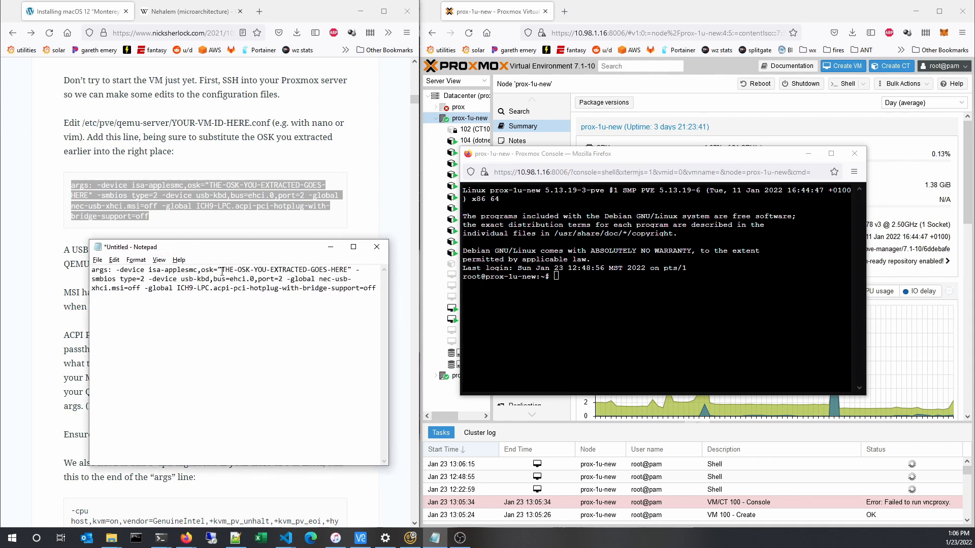
Step: Replace the OSK placeholder in the Notepad args line with stand-in text for the 64-character OSK key
{"action": "left_click_drag", "start_coordinate": [222, 271], "coordinate": [348, 270]}
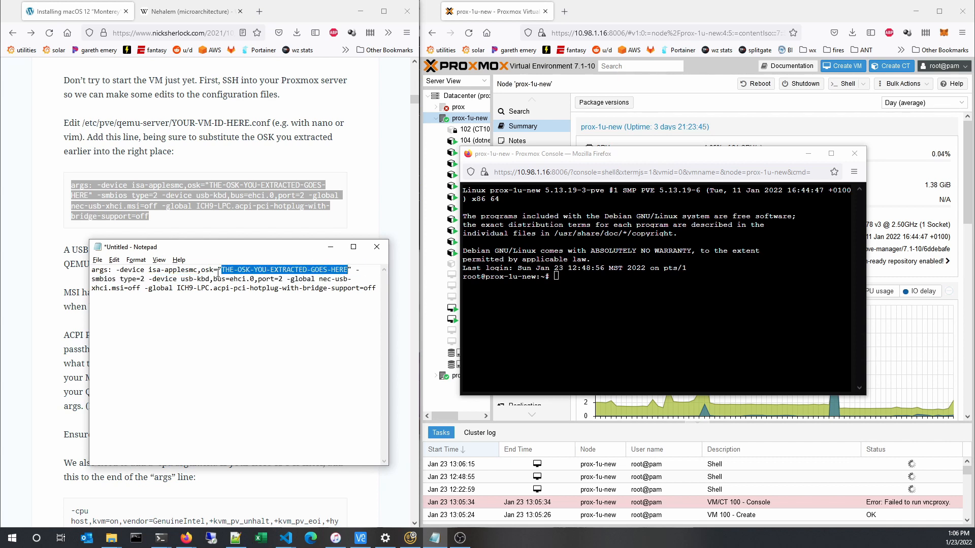
{"action": "type", "text": "thisiswhereyo"}
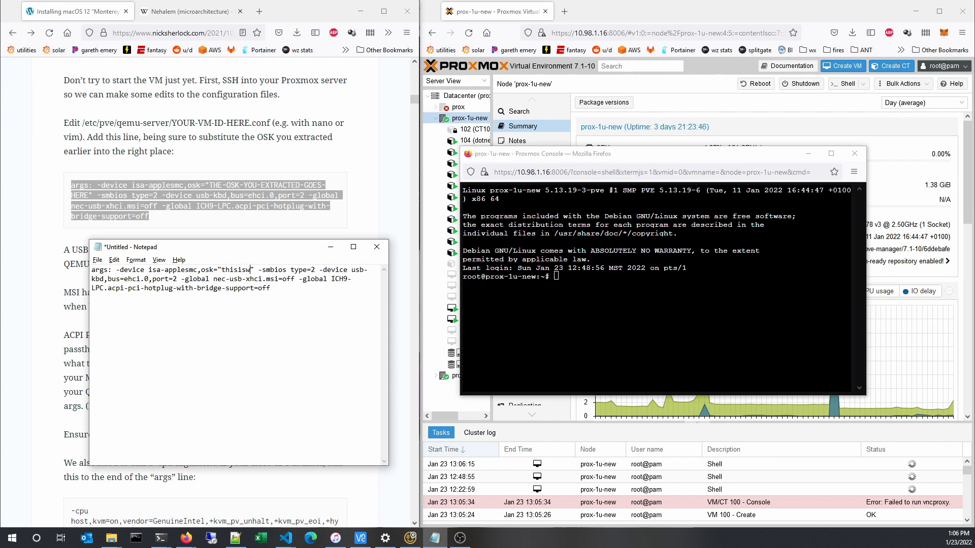
{"action": "type", "text": "uputthe"}
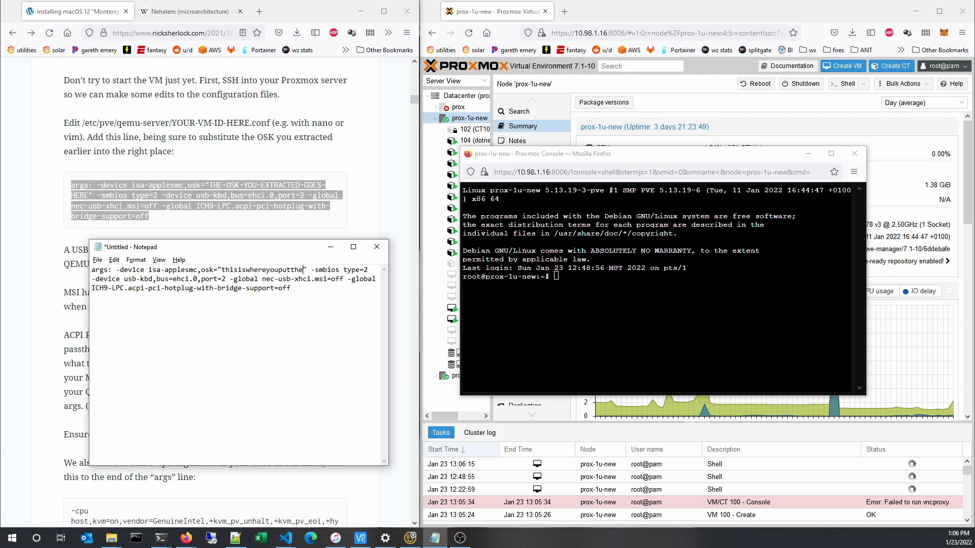
{"action": "type", "text": "64char"}
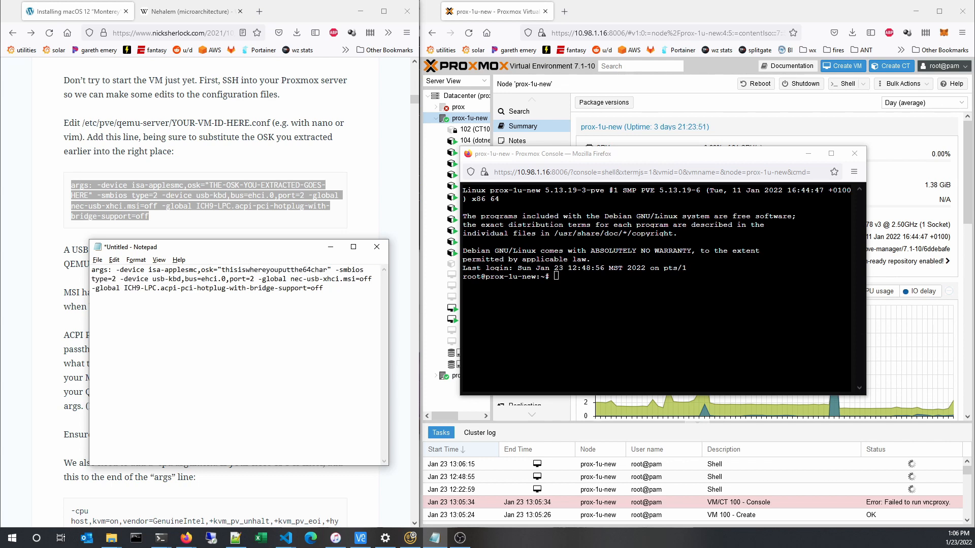
{"action": "type", "text": "OSkfromyour"}
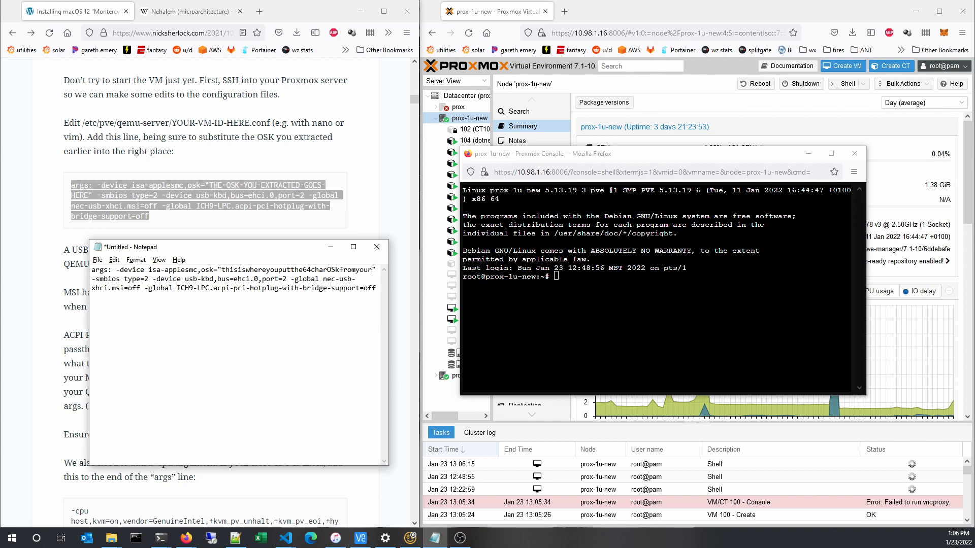
{"action": "type", "text": "mac"}
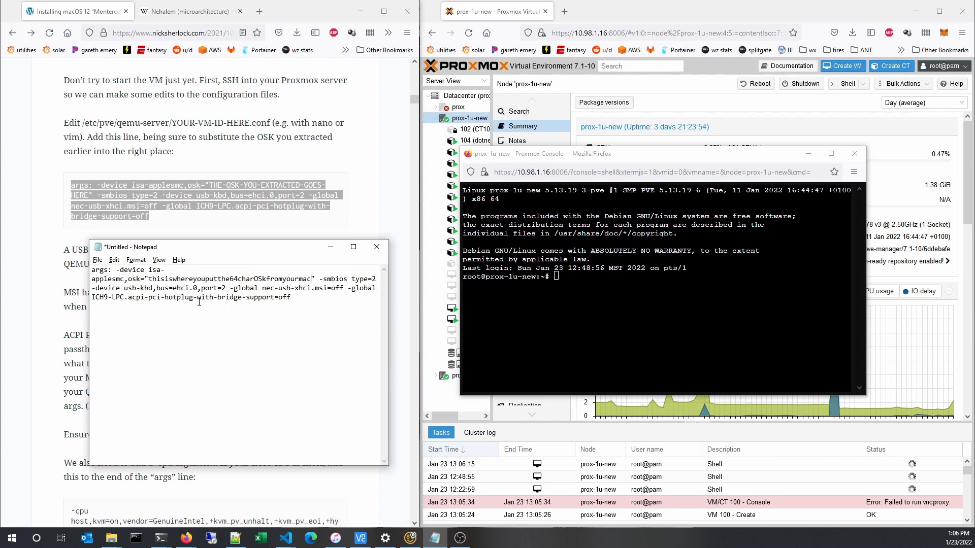
{"action": "double_click", "coordinate": [205, 278]}
{"action": "left_click", "coordinate": [204, 278]}
Step: Move Notepad off the guide and append the guide's Intel -cpu host argument to the end of the args line, after a space
{"action": "left_click_drag", "start_coordinate": [212, 252], "coordinate": [584, 139]}
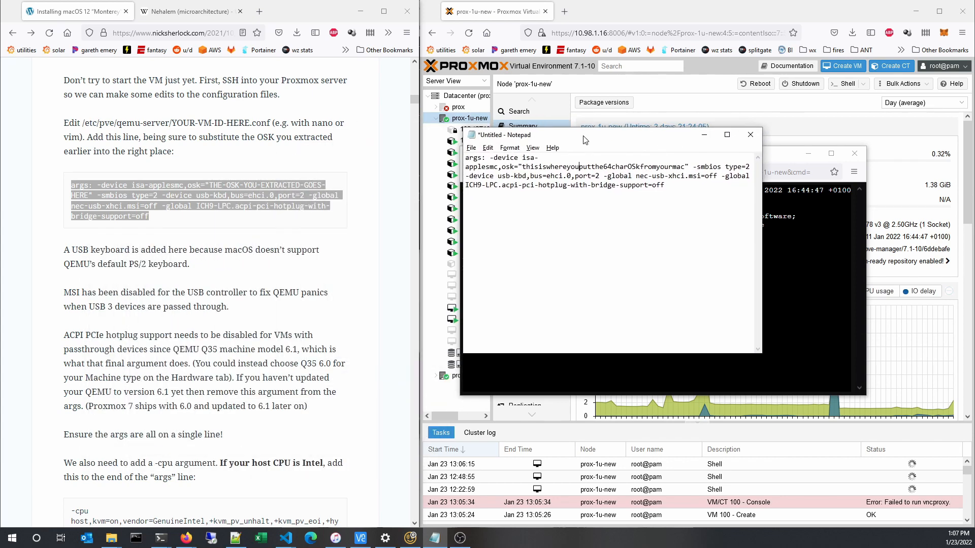
{"action": "left_click", "coordinate": [326, 273]}
{"action": "scroll", "coordinate": [285, 252], "scroll_direction": "down", "scroll_amount": 1}
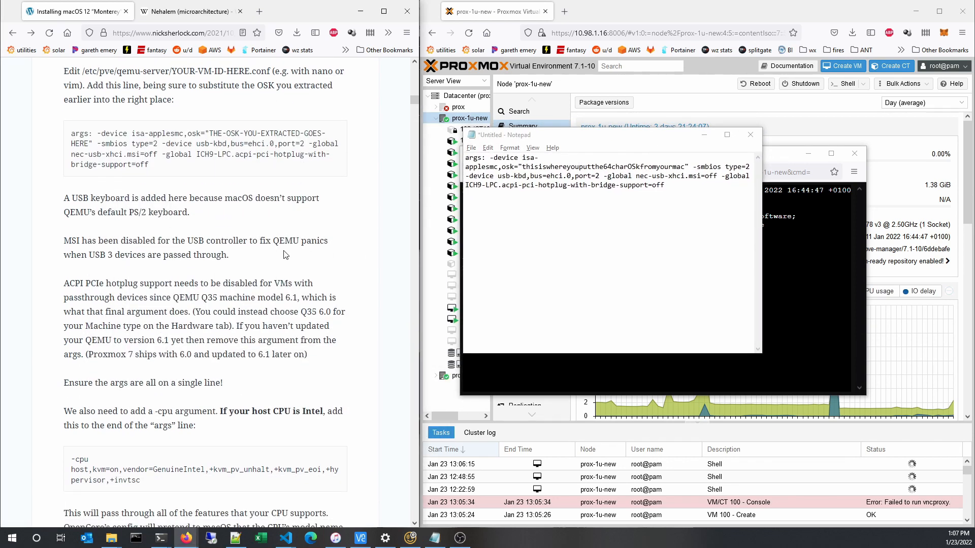
{"action": "scroll", "coordinate": [264, 223], "scroll_direction": "down", "scroll_amount": 1}
{"action": "scroll", "coordinate": [216, 193], "scroll_direction": "down", "scroll_amount": 2}
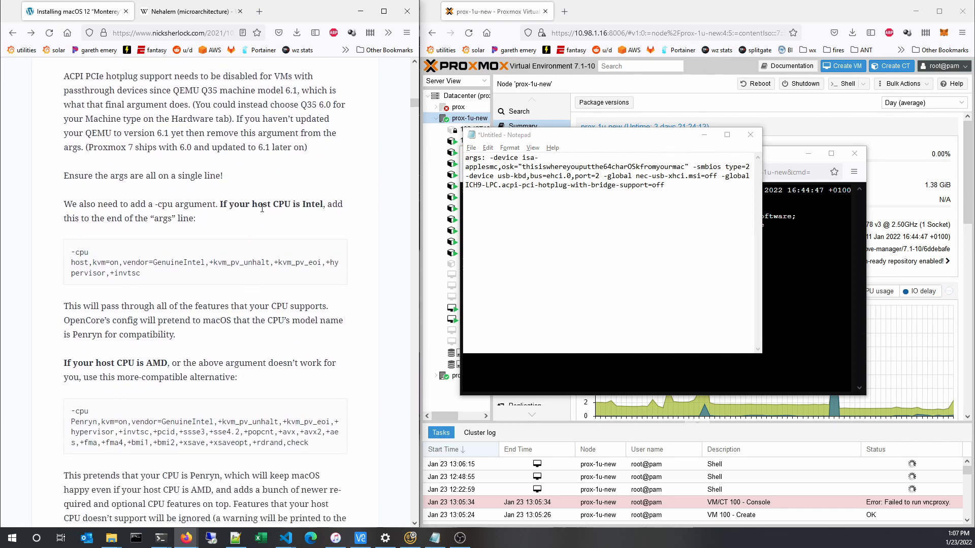
{"action": "left_click_drag", "start_coordinate": [141, 275], "coordinate": [66, 254]}
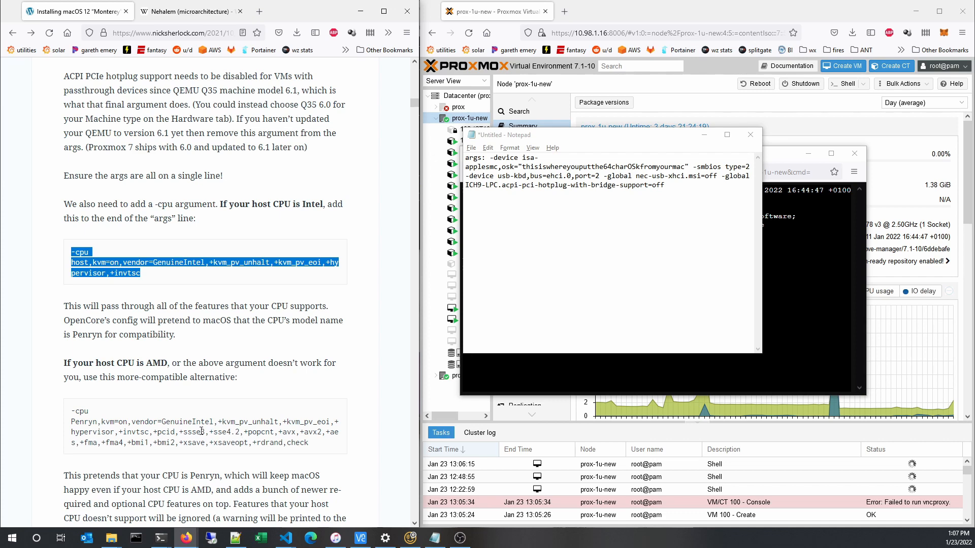
{"action": "left_click", "coordinate": [685, 194]}
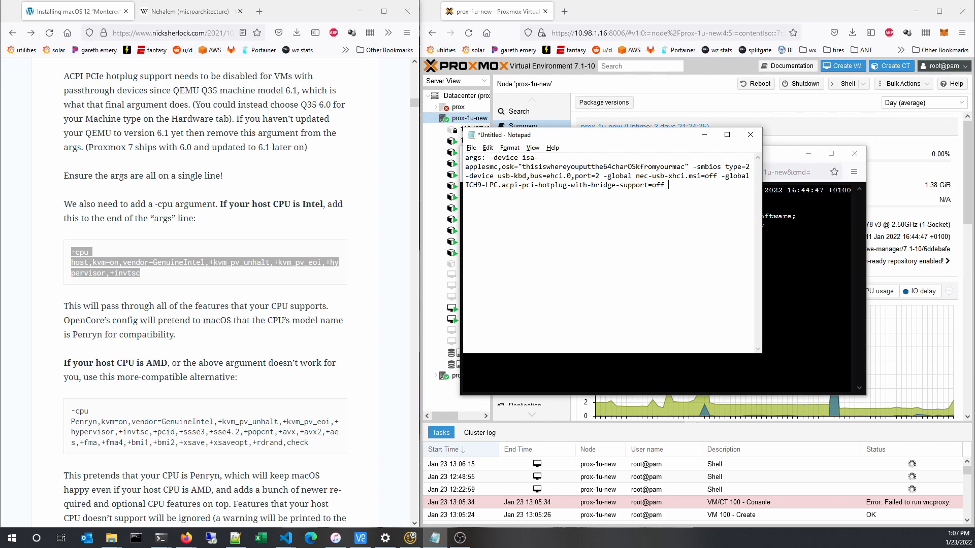
{"action": "key", "text": "ctrl+v"}
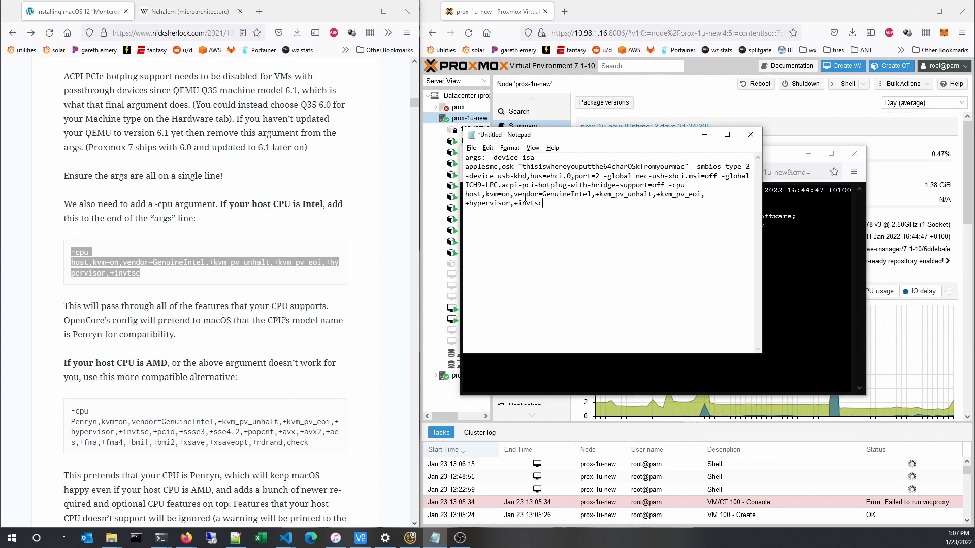
Step: Set the processor type of VM 100 to Penryn in its hardware settings
{"action": "left_click", "coordinate": [685, 109]}
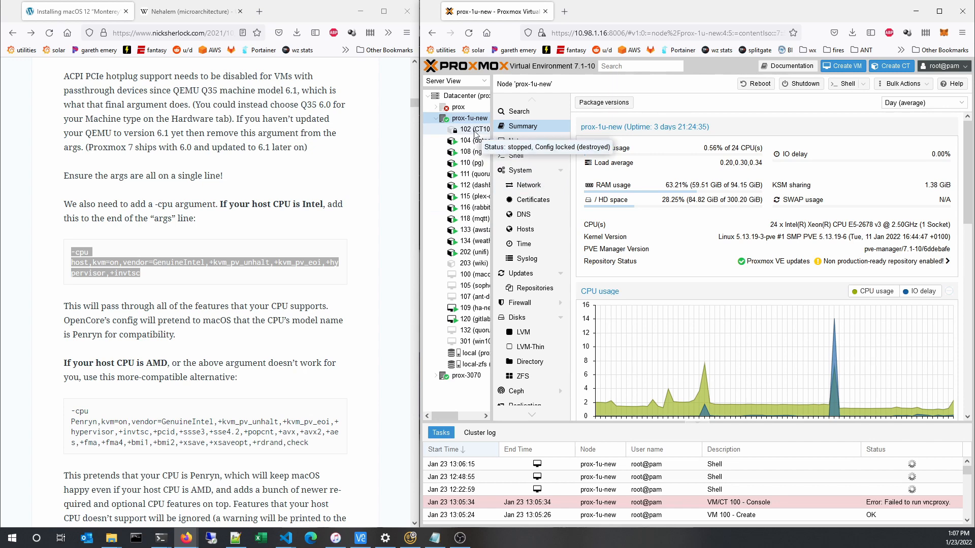
{"action": "left_click", "coordinate": [476, 275]}
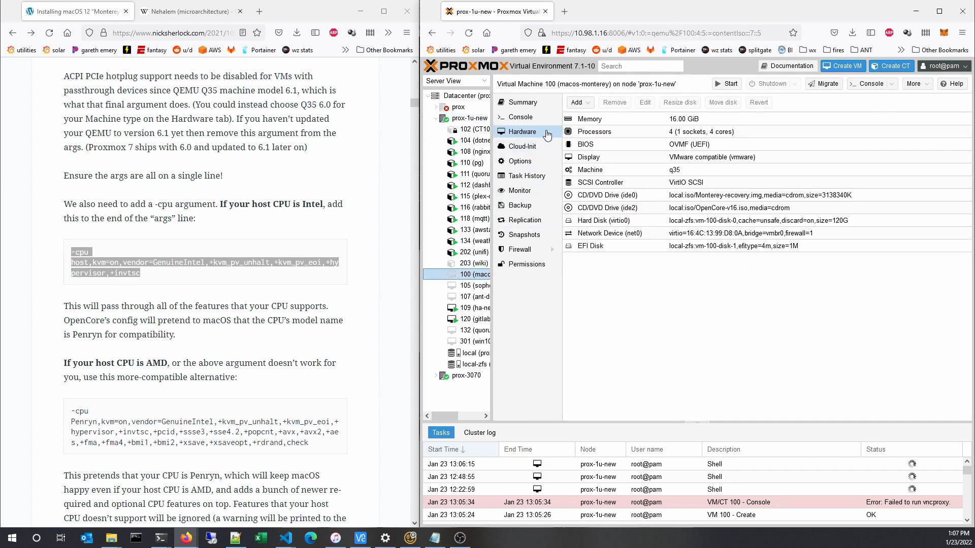
{"action": "double_click", "coordinate": [641, 131]}
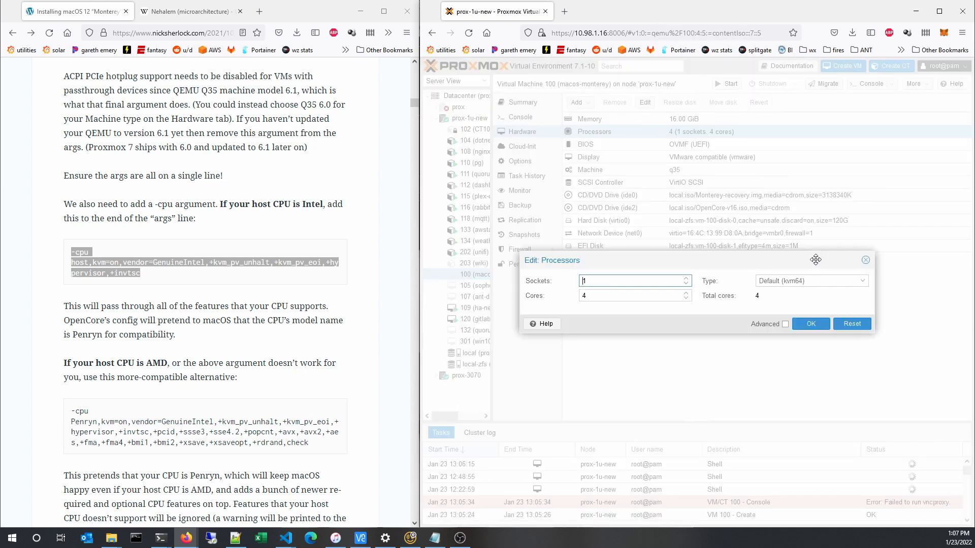
{"action": "left_click", "coordinate": [864, 287]}
{"action": "type", "text": "pen"}
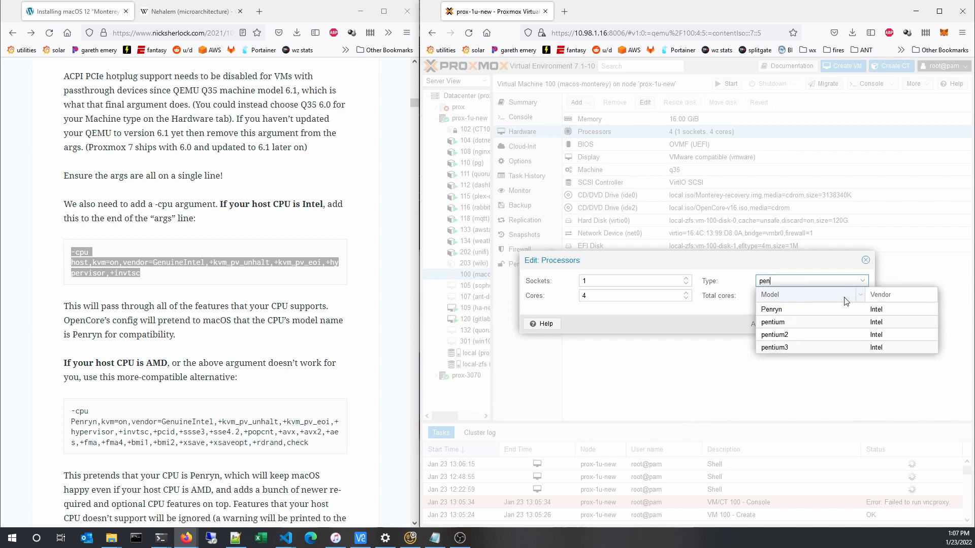
{"action": "left_click", "coordinate": [812, 309]}
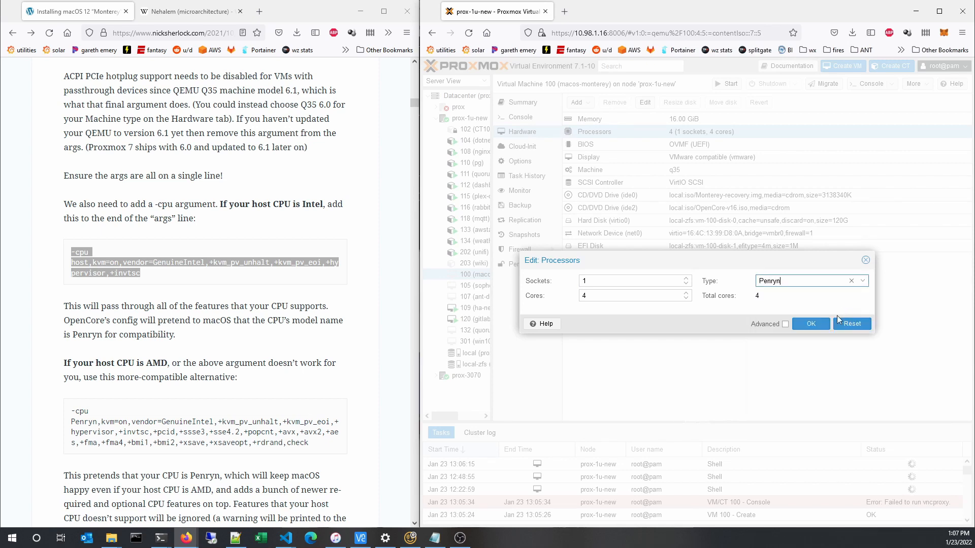
{"action": "left_click", "coordinate": [812, 324]}
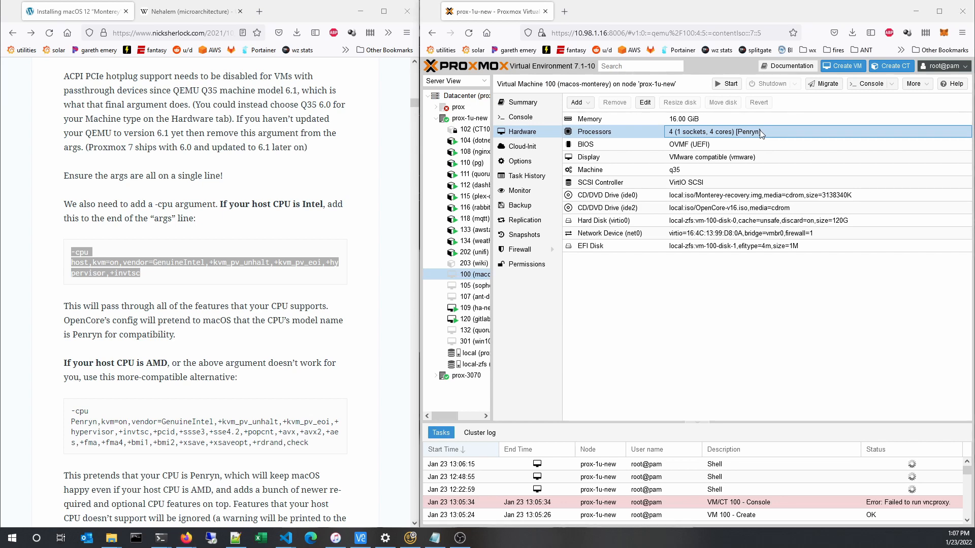
Step: Check the -cpu host argument in Notepad against the guide's explanation of CPU features, the AMD alternative and the +invtsc option
{"action": "key", "text": "alt+Tab"}
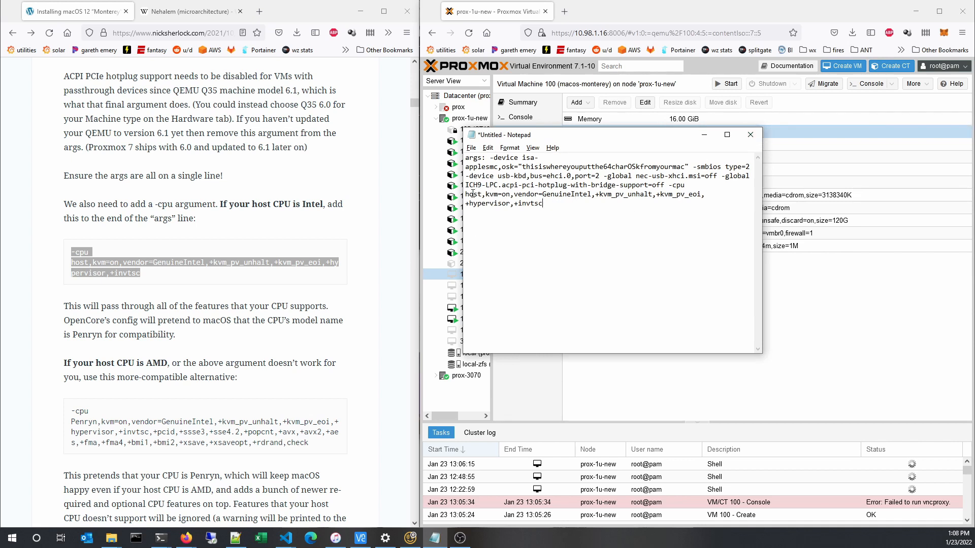
{"action": "double_click", "coordinate": [473, 195]}
{"action": "left_click", "coordinate": [473, 195]}
{"action": "left_click_drag", "start_coordinate": [465, 194], "coordinate": [482, 196]}
{"action": "left_click", "coordinate": [530, 208]}
{"action": "left_click_drag", "start_coordinate": [202, 321], "coordinate": [206, 341]}
{"action": "left_click", "coordinate": [203, 342]}
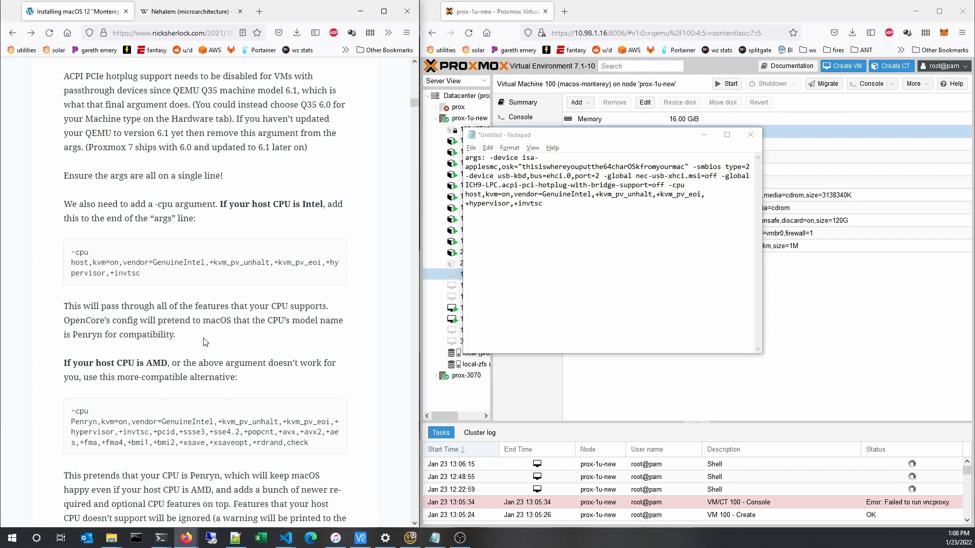
{"action": "scroll", "coordinate": [203, 315], "scroll_direction": "down", "scroll_amount": 3}
{"action": "scroll", "coordinate": [203, 289], "scroll_direction": "down", "scroll_amount": 1}
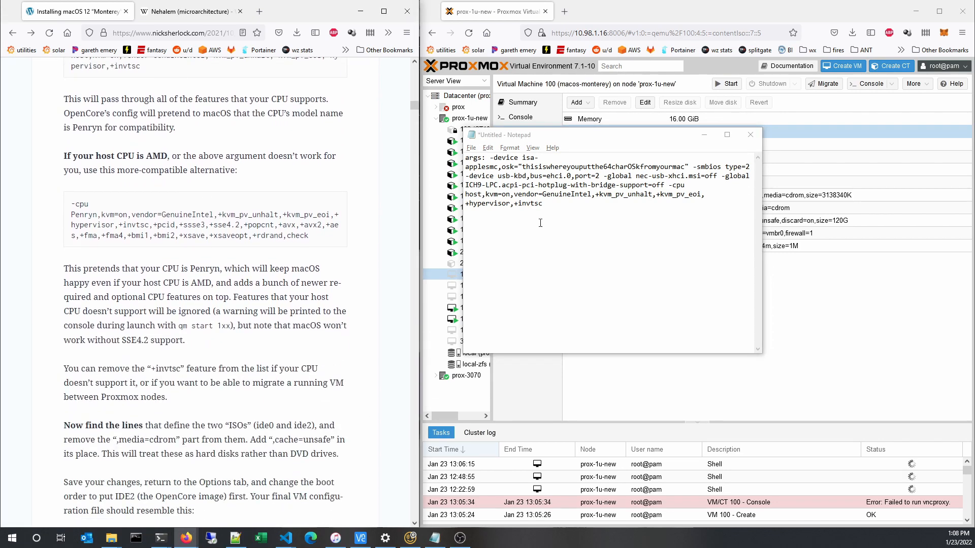
Step: Copy the complete args line from Notepad and switch to the console of node prox-1u-new
{"action": "left_click", "coordinate": [573, 207]}
{"action": "left_click_drag", "start_coordinate": [568, 205], "coordinate": [395, 147]}
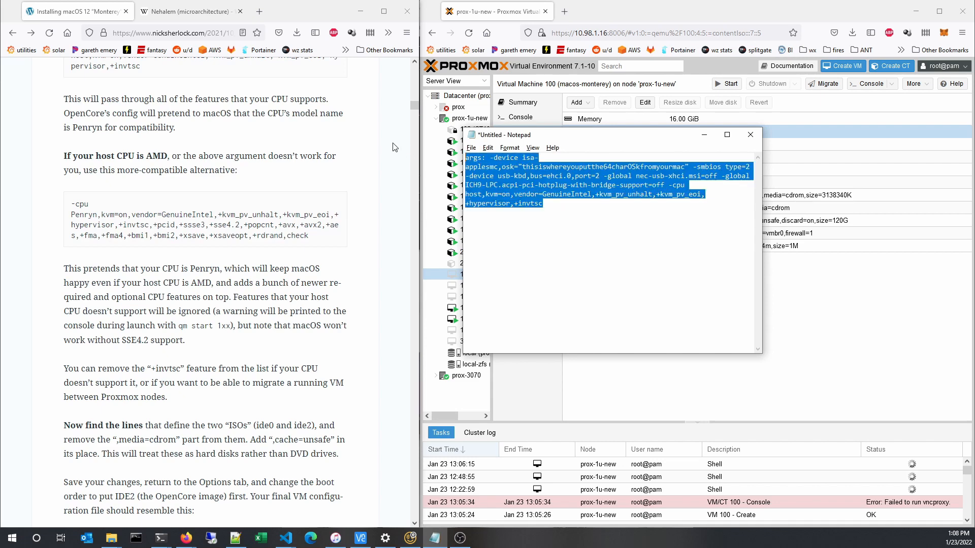
{"action": "key", "text": "alt+Tab"}
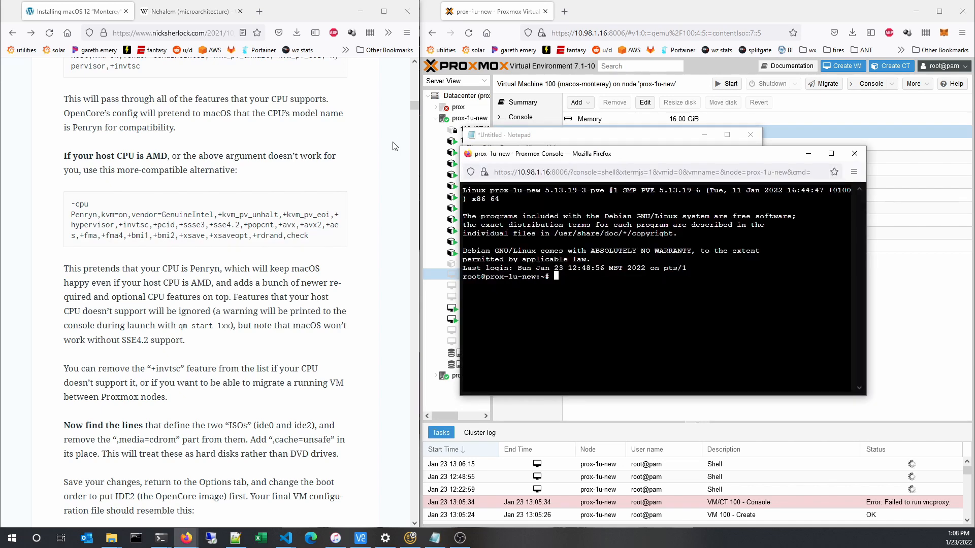
Step: Open /etc/pve/qemu-server/100.conf in nano, taking the configuration path from the guide
{"action": "type", "text": "nano /etc/pve/"}
{"action": "scroll", "coordinate": [175, 228], "scroll_direction": "up", "scroll_amount": 15}
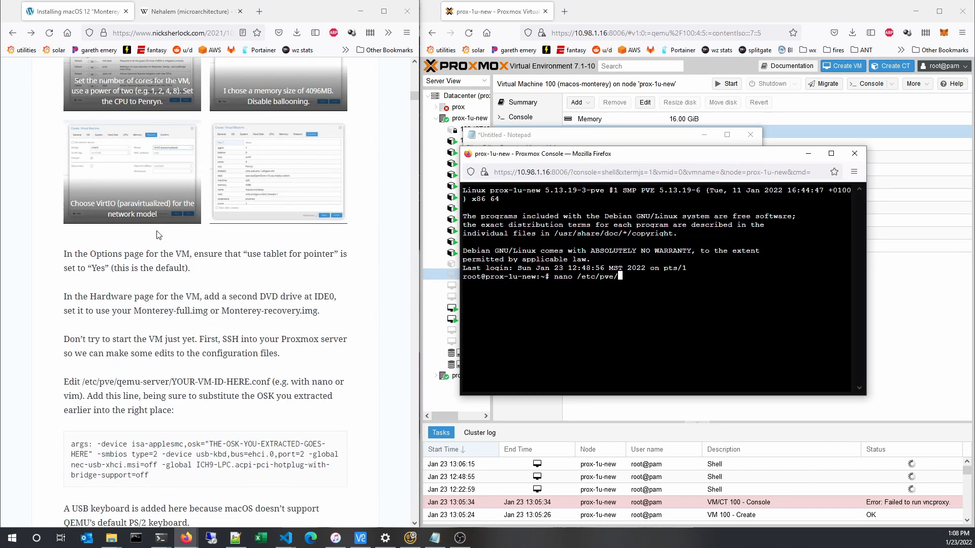
{"action": "scroll", "coordinate": [158, 234], "scroll_direction": "up", "scroll_amount": 4}
{"action": "scroll", "coordinate": [178, 236], "scroll_direction": "down", "scroll_amount": 7}
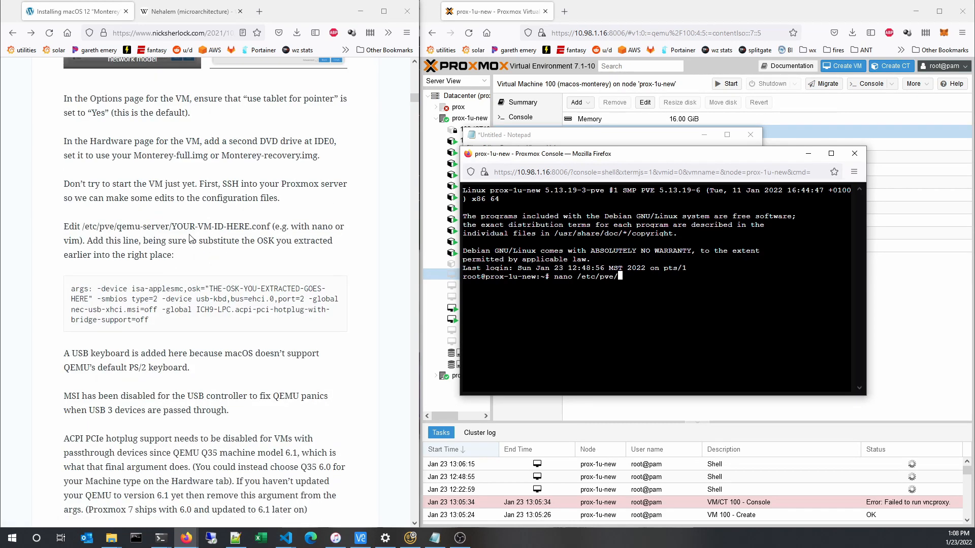
{"action": "type", "text": "qe"}
{"action": "key", "text": "Tab"}
{"action": "type", "text": "100.conf"}
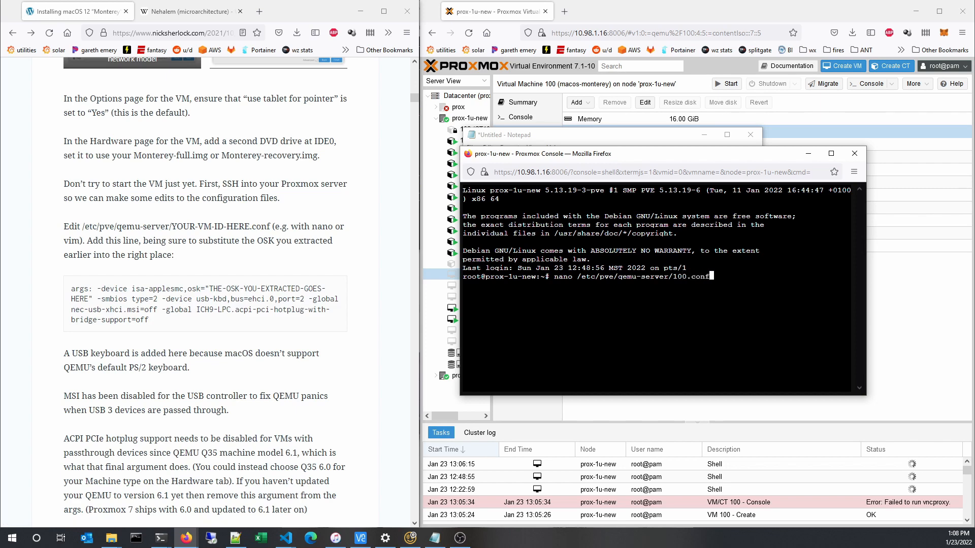
{"action": "key", "text": "Return"}
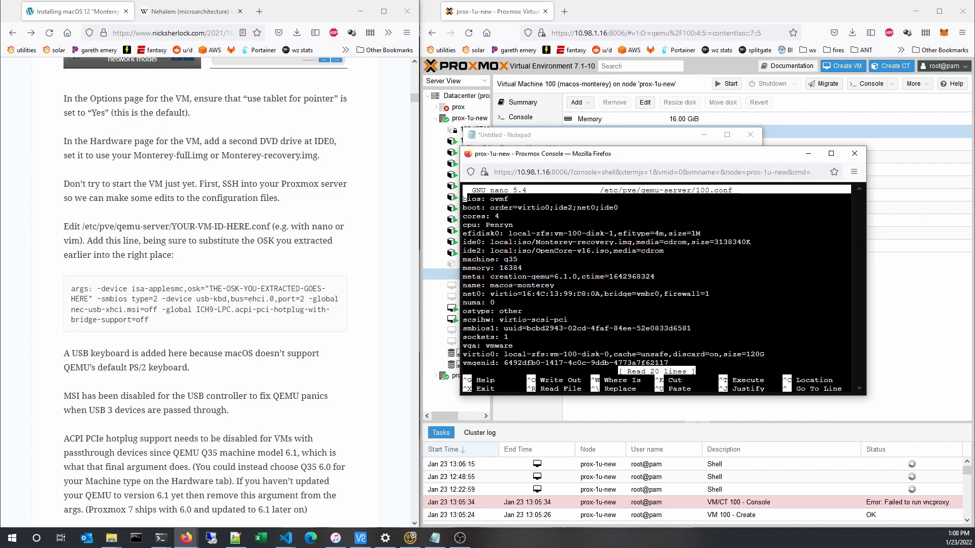
Step: Paste the complete args line, including its OSK key field, below the vmgenid line at the end of 100.conf
{"action": "key", "text": "Page_Down"}
{"action": "key", "text": "Down"}
{"action": "key", "text": "Down"}
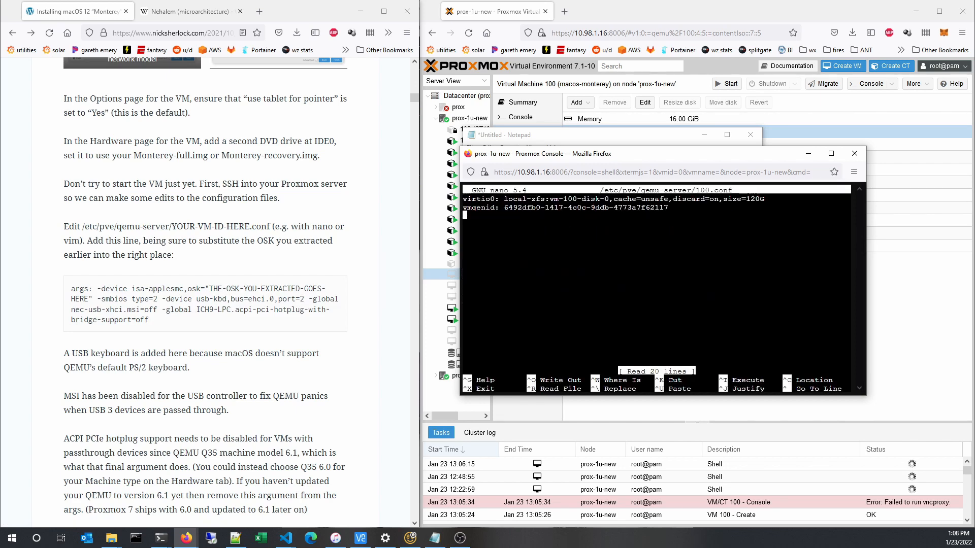
{"action": "right_click", "coordinate": [598, 274]}
{"action": "left_click", "coordinate": [616, 348]}
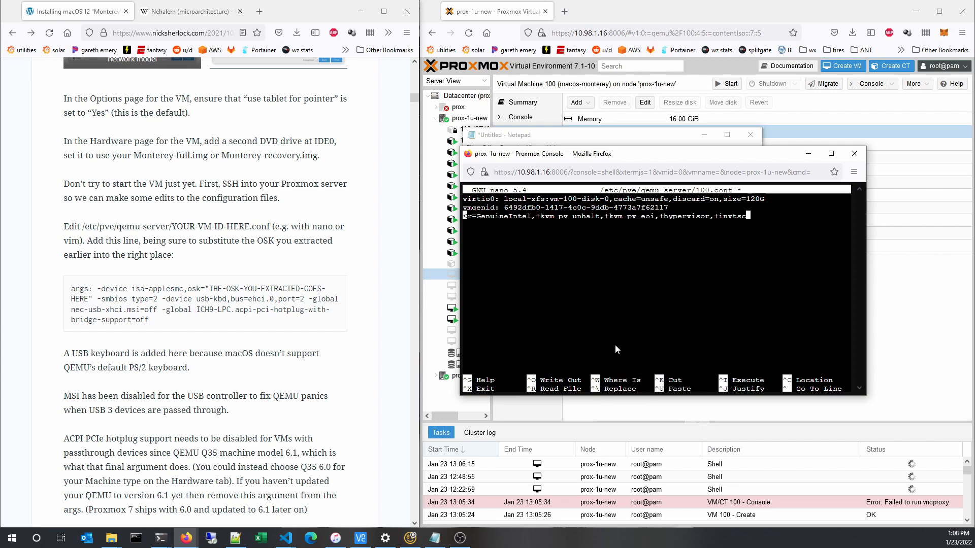
Step: Review the pasted args line in 100.conf from its end back to the OSK value
{"action": "key", "text": "Left"}
{"action": "key", "text": "Left"}
{"action": "key", "text": "Left"}
{"action": "key", "text": "Left"}
{"action": "key", "text": "Left"}
{"action": "key", "text": "Left"}
{"action": "key", "text": "Left"}
{"action": "key", "text": "Left"}
{"action": "key", "text": "Left"}
{"action": "key", "text": "Left"}
{"action": "key", "text": "Left"}
{"action": "key", "text": "Left"}
{"action": "key", "text": "Left"}
{"action": "key", "text": "Left"}
{"action": "key", "text": "Left"}
{"action": "key", "text": "Left"}
{"action": "key", "text": "Left"}
{"action": "key", "text": "Left"}
{"action": "key", "text": "Left"}
{"action": "key", "text": "Left"}
{"action": "key", "text": "Left"}
{"action": "key", "text": "Left"}
{"action": "key", "text": "Left"}
{"action": "key", "text": "Left"}
{"action": "key", "text": "Left"}
{"action": "key", "text": "Left"}
{"action": "key", "text": "Left"}
{"action": "key", "text": "Left"}
{"action": "key", "text": "Left"}
{"action": "key", "text": "Left"}
{"action": "key", "text": "Left"}
{"action": "key", "text": "Left"}
{"action": "key", "text": "Left"}
{"action": "key", "text": "Left"}
{"action": "key", "text": "Left"}
{"action": "key", "text": "Left"}
{"action": "key", "text": "Left"}
{"action": "key", "text": "Left"}
{"action": "key", "text": "Left"}
{"action": "key", "text": "Left"}
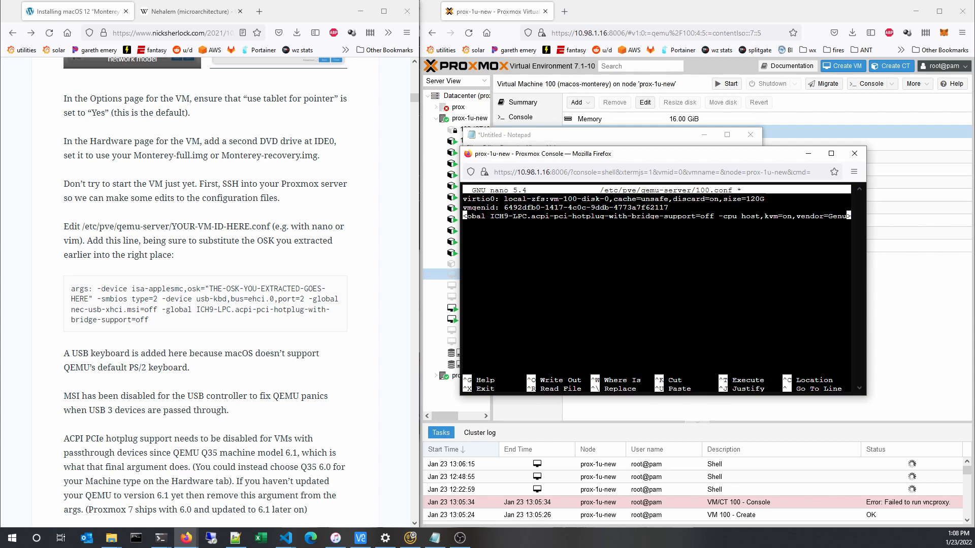
{"action": "key", "text": "Left"}
{"action": "key", "text": "Left"}
{"action": "key", "text": "Left"}
{"action": "key", "text": "Left"}
{"action": "key", "text": "Left"}
{"action": "key", "text": "Left"}
{"action": "key", "text": "Left"}
{"action": "key", "text": "Left"}
{"action": "key", "text": "Left"}
{"action": "key", "text": "Left"}
{"action": "key", "text": "Left"}
{"action": "key", "text": "Left"}
{"action": "key", "text": "Left"}
{"action": "key", "text": "Left"}
{"action": "key", "text": "Left"}
{"action": "key", "text": "Left"}
{"action": "key", "text": "Left"}
{"action": "key", "text": "Left"}
{"action": "key", "text": "Left"}
{"action": "key", "text": "Left"}
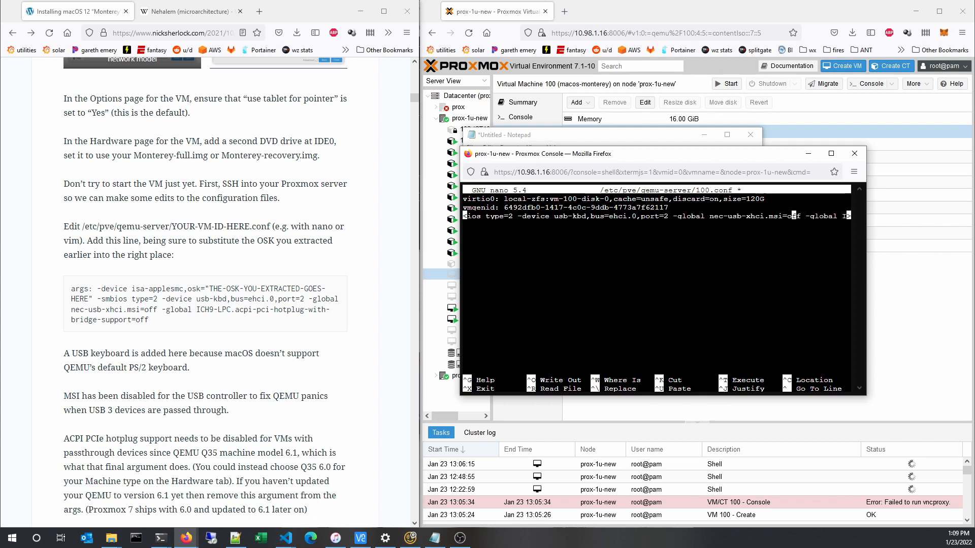
{"action": "key", "text": "Left"}
{"action": "key", "text": "Left"}
{"action": "key", "text": "Left"}
{"action": "key", "text": "Left"}
{"action": "key", "text": "Left"}
{"action": "key", "text": "Left"}
{"action": "key", "text": "Left"}
{"action": "key", "text": "Left"}
{"action": "key", "text": "Left"}
{"action": "key", "text": "Left"}
{"action": "key", "text": "Left"}
{"action": "key", "text": "Left"}
{"action": "key", "text": "Left"}
{"action": "key", "text": "Left"}
{"action": "key", "text": "Left"}
{"action": "key", "text": "Left"}
{"action": "key", "text": "Left"}
{"action": "key", "text": "Left"}
{"action": "key", "text": "Left"}
{"action": "key", "text": "Left"}
{"action": "key", "text": "Left"}
{"action": "key", "text": "Left"}
{"action": "key", "text": "Left"}
{"action": "key", "text": "Left"}
{"action": "key", "text": "Left"}
{"action": "key", "text": "Left"}
{"action": "key", "text": "Left"}
{"action": "key", "text": "Left"}
{"action": "key", "text": "Left"}
{"action": "key", "text": "Left"}
{"action": "key", "text": "Left"}
{"action": "key", "text": "Left"}
{"action": "key", "text": "Left"}
{"action": "key", "text": "Left"}
{"action": "key", "text": "Left"}
{"action": "key", "text": "Left"}
{"action": "key", "text": "Left"}
{"action": "key", "text": "Left"}
{"action": "key", "text": "Left"}
{"action": "key", "text": "Left"}
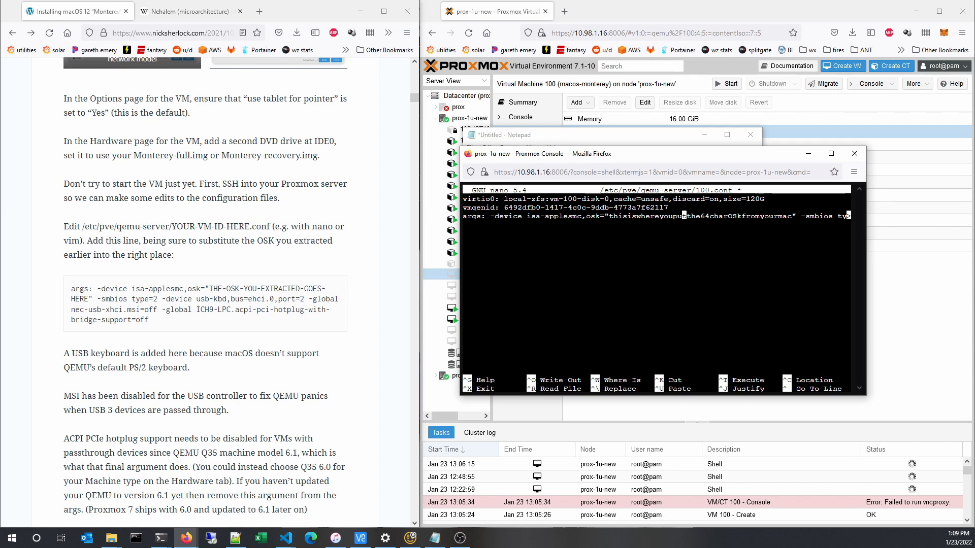
Step: Check the OSK value in the args line of 100.conf from its beginning to its closing quotation mark
{"action": "key", "text": "Left"}
{"action": "key", "text": "Left"}
{"action": "key", "text": "Left"}
{"action": "key", "text": "Left"}
{"action": "key", "text": "Left"}
{"action": "key", "text": "Left"}
{"action": "key", "text": "Left"}
{"action": "key", "text": "Left"}
{"action": "key", "text": "Left"}
{"action": "key", "text": "Left"}
{"action": "key", "text": "Left"}
{"action": "key", "text": "Left"}
{"action": "key", "text": "Right"}
{"action": "key", "text": "Right"}
{"action": "key", "text": "Right"}
{"action": "key", "text": "Right"}
{"action": "key", "text": "Right"}
{"action": "key", "text": "Right"}
{"action": "key", "text": "Right"}
{"action": "key", "text": "Right"}
{"action": "key", "text": "Right"}
{"action": "key", "text": "Right"}
{"action": "key", "text": "Right"}
{"action": "key", "text": "Right"}
{"action": "key", "text": "Right"}
{"action": "key", "text": "Right"}
{"action": "key", "text": "Right"}
{"action": "key", "text": "Right"}
{"action": "key", "text": "Right"}
{"action": "key", "text": "Right"}
{"action": "key", "text": "Right"}
{"action": "key", "text": "Right"}
{"action": "key", "text": "Right"}
{"action": "key", "text": "Right"}
{"action": "key", "text": "Right"}
{"action": "key", "text": "Right"}
{"action": "key", "text": "Right"}
{"action": "key", "text": "Right"}
{"action": "key", "text": "Right"}
{"action": "key", "text": "Right"}
{"action": "key", "text": "Right"}
{"action": "key", "text": "Right"}
{"action": "key", "text": "Right"}
{"action": "key", "text": "Right"}
{"action": "key", "text": "Right"}
{"action": "key", "text": "Right"}
{"action": "key", "text": "Right"}
{"action": "key", "text": "Right"}
{"action": "key", "text": "Right"}
{"action": "key", "text": "Right"}
Step: Following the guide's ISO instructions, replace media=cdrom with cache=unsafe on the ide0 Monterey-recovery.img line of 100.conf, keeping its size entry
{"action": "scroll", "coordinate": [349, 304], "scroll_direction": "down", "scroll_amount": 6}
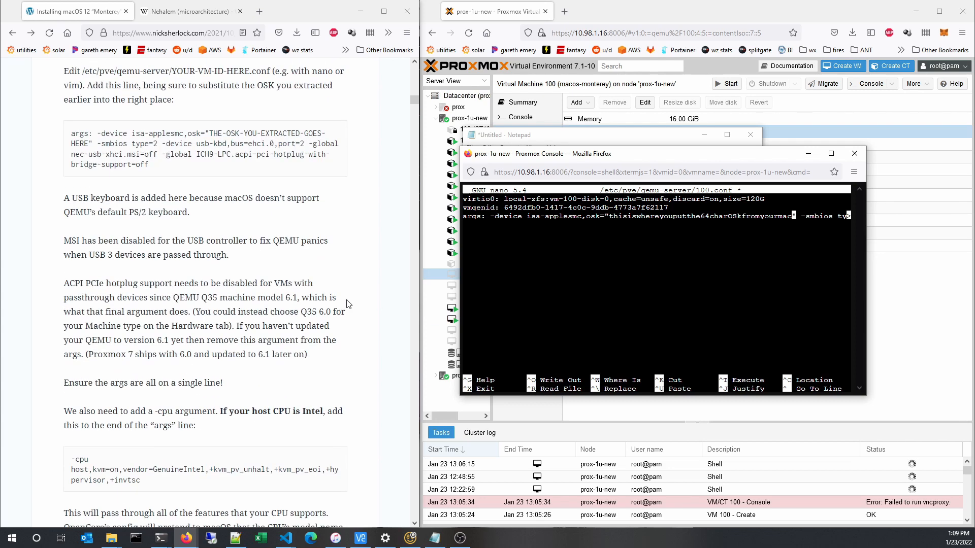
{"action": "scroll", "coordinate": [350, 304], "scroll_direction": "down", "scroll_amount": 8}
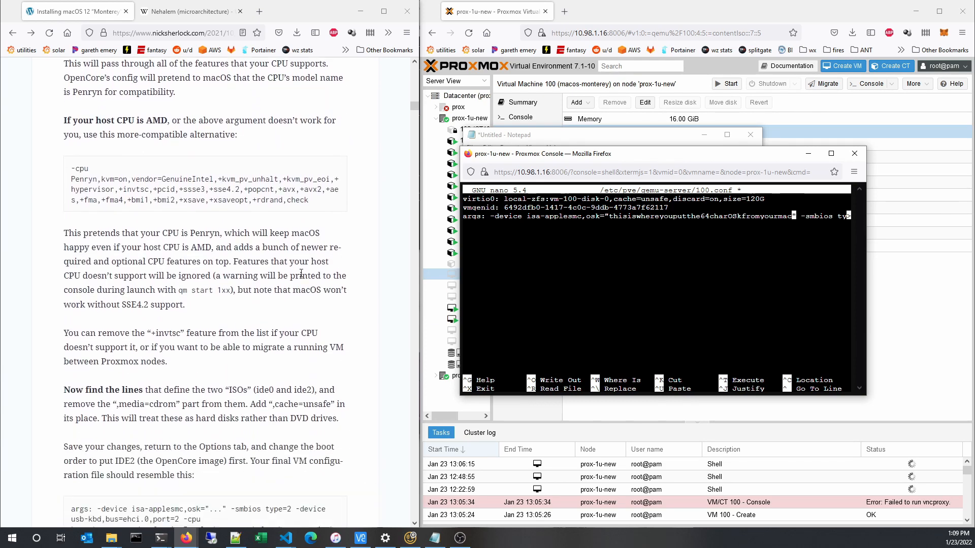
{"action": "scroll", "coordinate": [242, 260], "scroll_direction": "down", "scroll_amount": 2}
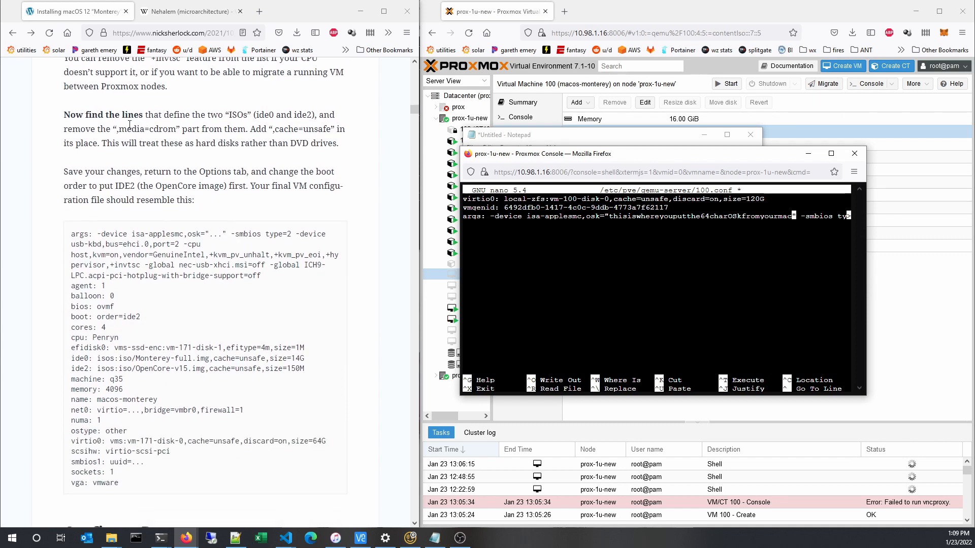
{"action": "left_click_drag", "start_coordinate": [64, 119], "coordinate": [282, 117]}
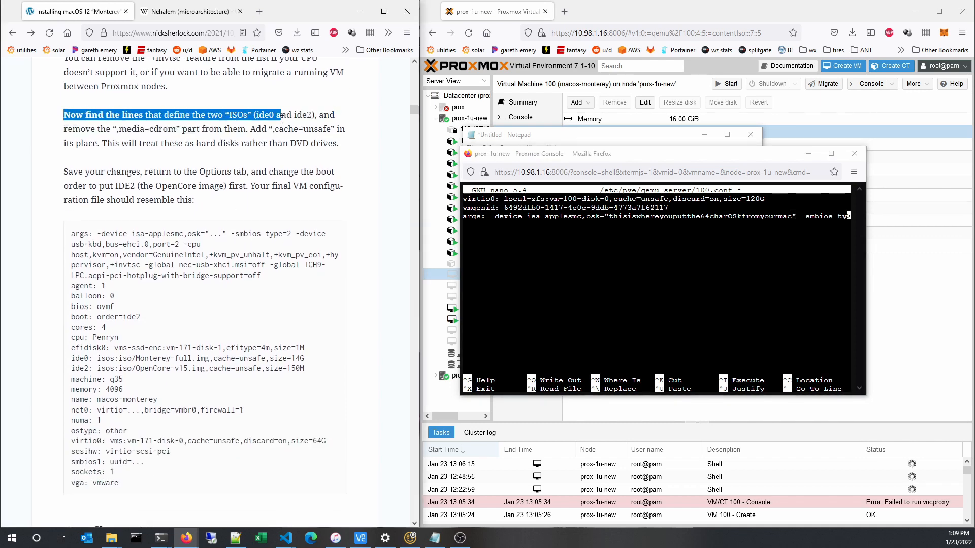
{"action": "left_click", "coordinate": [293, 130]}
{"action": "left_click", "coordinate": [604, 274]}
{"action": "key", "text": "Page_Up"}
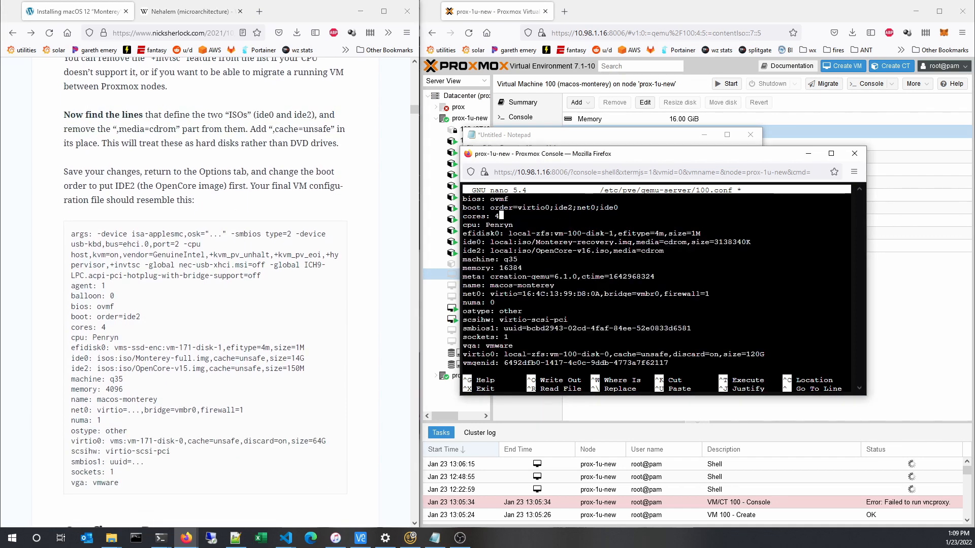
{"action": "key", "text": "Down"}
{"action": "key", "text": "Down"}
{"action": "key", "text": "Down"}
{"action": "key", "text": "End"}
{"action": "key", "text": "Left"}
{"action": "key", "text": "Left"}
{"action": "key", "text": "Left"}
{"action": "key", "text": "Left"}
{"action": "key", "text": "Left"}
{"action": "key", "text": "Left"}
{"action": "key", "text": "Left"}
{"action": "key", "text": "Left"}
{"action": "key", "text": "Left"}
{"action": "key", "text": "Left"}
{"action": "key", "text": "Left"}
{"action": "key", "text": "Left"}
{"action": "key", "text": "Left"}
{"action": "key", "text": "Left"}
{"action": "key", "text": "Left"}
{"action": "key", "text": "Left"}
{"action": "key", "text": "Left"}
{"action": "key", "text": "Left"}
{"action": "key", "text": "Left"}
{"action": "key", "text": "Left"}
{"action": "key", "text": "Left"}
{"action": "key", "text": "Left"}
{"action": "key", "text": "Left"}
{"action": "key", "text": "Delete"}
{"action": "key", "text": "Delete"}
{"action": "key", "text": "Delete"}
{"action": "key", "text": "Delete"}
{"action": "key", "text": "Delete"}
{"action": "key", "text": "Delete"}
{"action": "key", "text": "Delete"}
{"action": "key", "text": "Delete"}
{"action": "key", "text": "Delete"}
{"action": "key", "text": "Delete"}
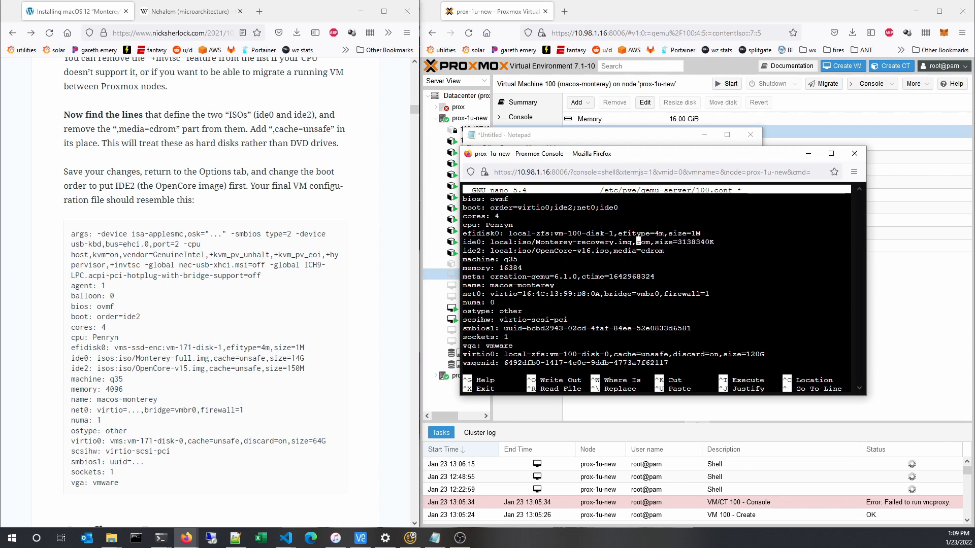
{"action": "key", "text": "Delete"}
{"action": "type", "text": "cache=unsfa"}
{"action": "key", "text": "BackSpace"}
{"action": "key", "text": "BackSpace"}
{"action": "type", "text": "afe"}
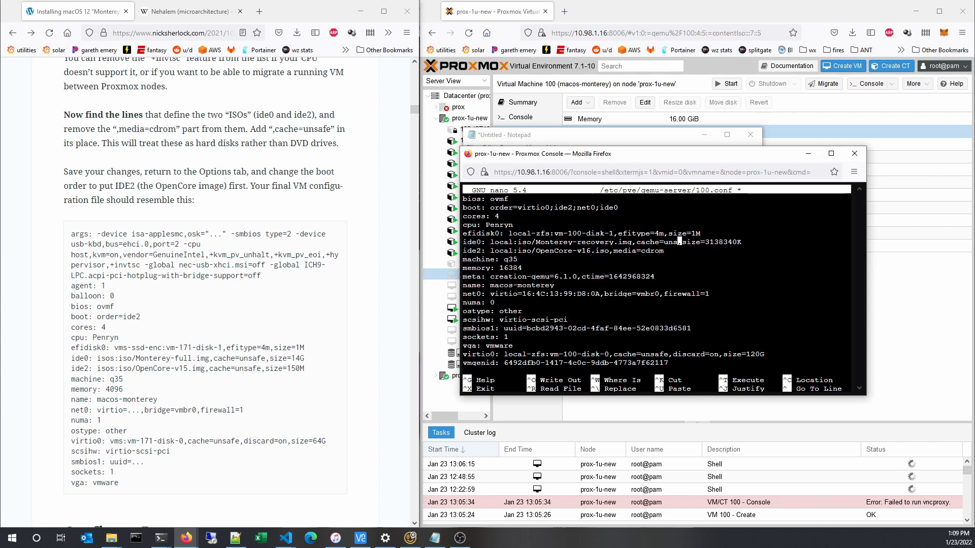
Step: Replace media=cdrom with cache=unsafe on the ide2 OpenCore-v16.iso line of 100.conf
{"action": "key", "text": "Down"}
{"action": "key", "text": "BackSpace"}
{"action": "key", "text": "BackSpace"}
{"action": "key", "text": "BackSpace"}
{"action": "key", "text": "BackSpace"}
{"action": "key", "text": "BackSpace"}
{"action": "key", "text": "BackSpace"}
{"action": "key", "text": "BackSpace"}
{"action": "key", "text": "BackSpace"}
{"action": "key", "text": "BackSpace"}
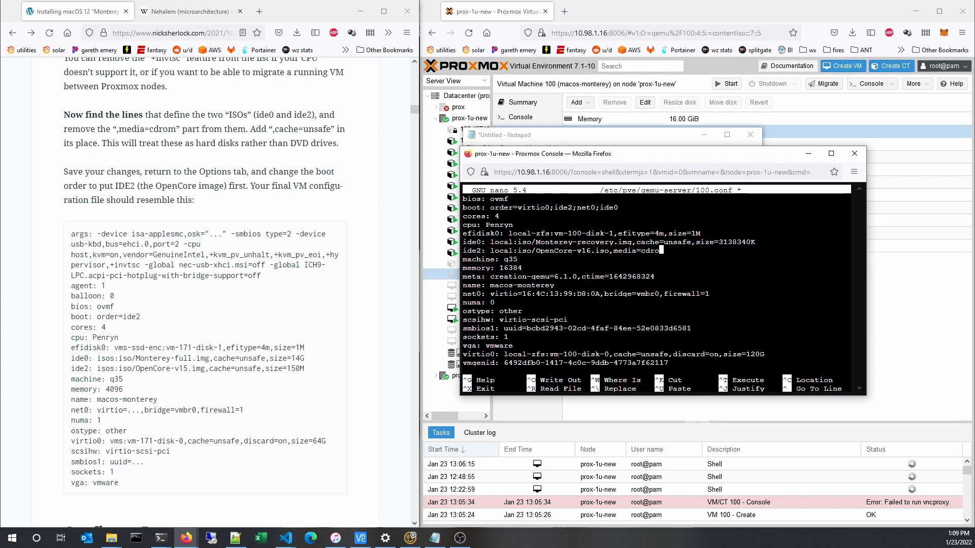
{"action": "key", "text": "BackSpace"}
{"action": "key", "text": "BackSpace"}
{"action": "type", "text": "cache=unsafe"}
Step: Compare the edited 100.conf with the guide's example of the final VM configuration file, especially the ide0, ide2 and cpu lines
{"action": "left_click", "coordinate": [100, 169]}
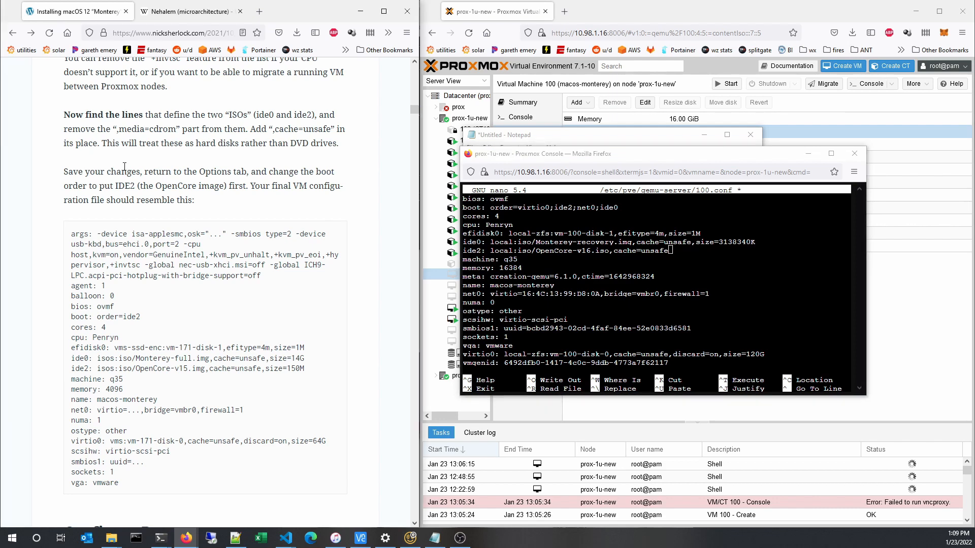
{"action": "scroll", "coordinate": [100, 169], "scroll_direction": "down", "scroll_amount": 1}
{"action": "left_click_drag", "start_coordinate": [247, 146], "coordinate": [274, 155]}
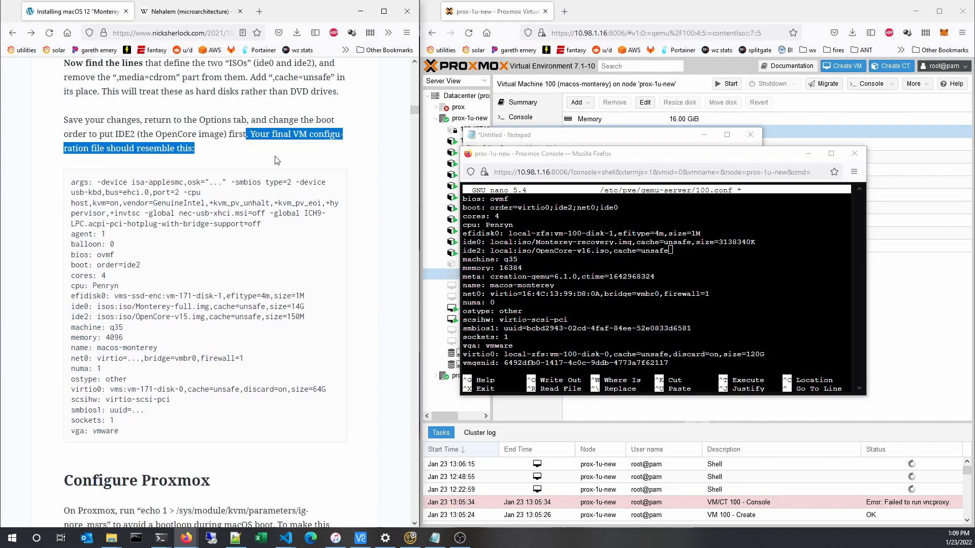
{"action": "left_click", "coordinate": [256, 152]}
{"action": "scroll", "coordinate": [193, 144], "scroll_direction": "down", "scroll_amount": 1}
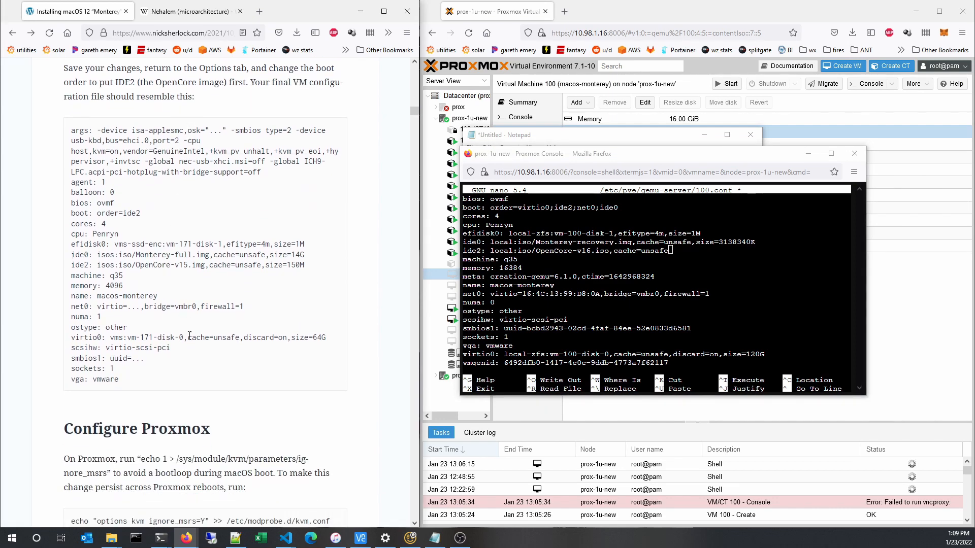
{"action": "scroll", "coordinate": [183, 228], "scroll_direction": "down", "scroll_amount": 3}
{"action": "scroll", "coordinate": [202, 218], "scroll_direction": "up", "scroll_amount": 2}
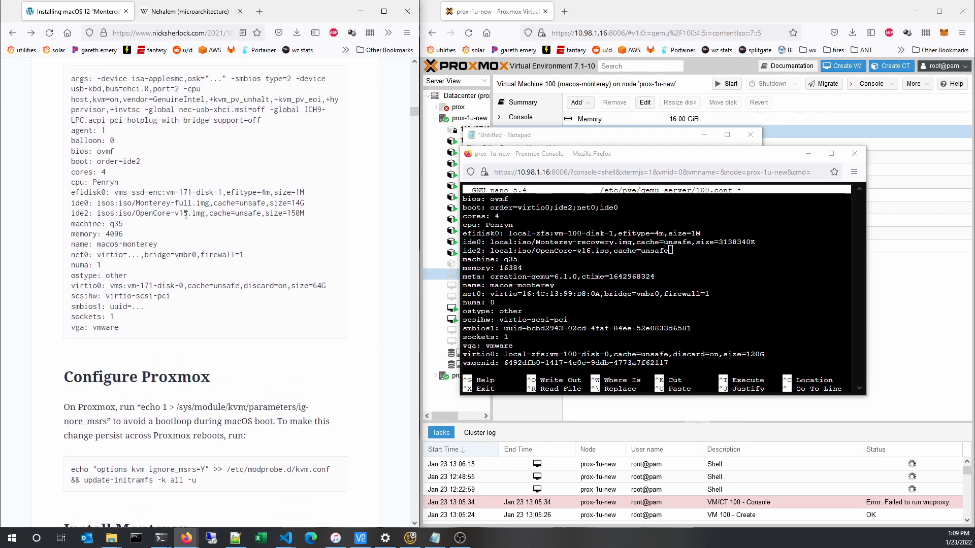
{"action": "left_click", "coordinate": [538, 251]}
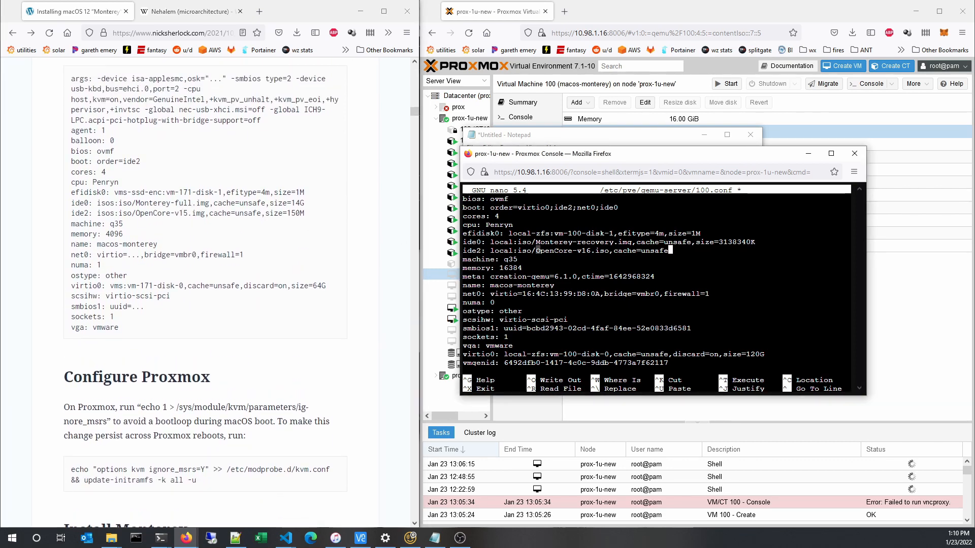
{"action": "left_click", "coordinate": [99, 212]}
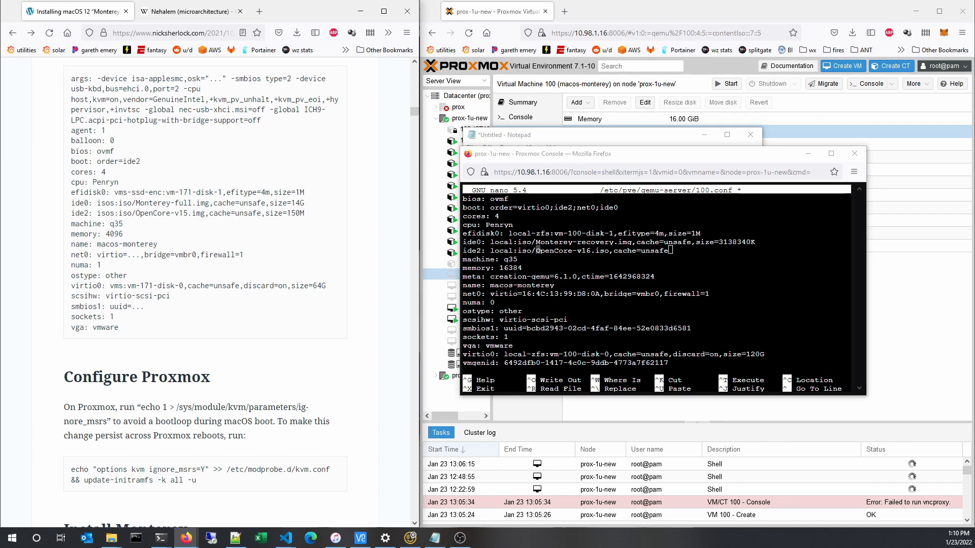
{"action": "left_click", "coordinate": [538, 251]}
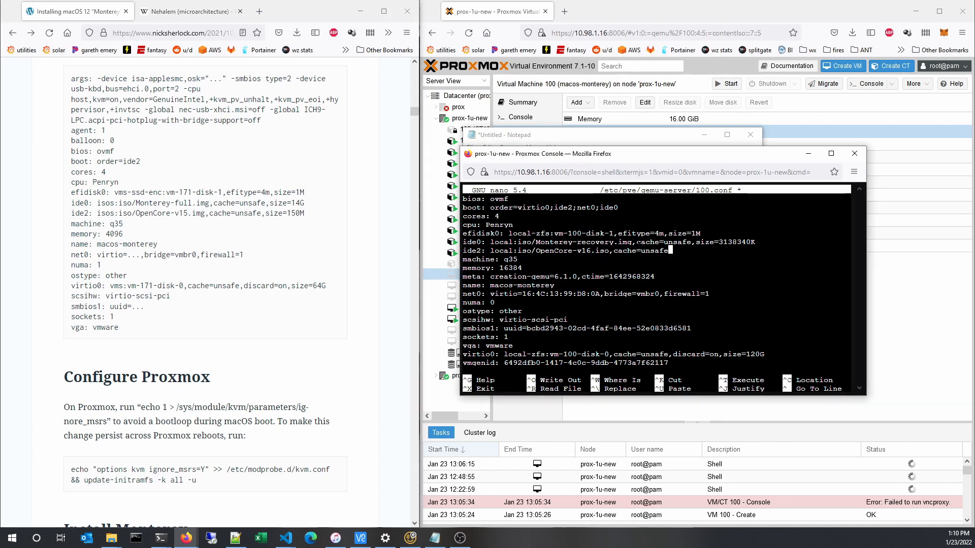
{"action": "double_click", "coordinate": [500, 224]}
Step: Save 100.conf under its existing name and exit nano
{"action": "key", "text": "ctrl+o"}
{"action": "key", "text": "Return"}
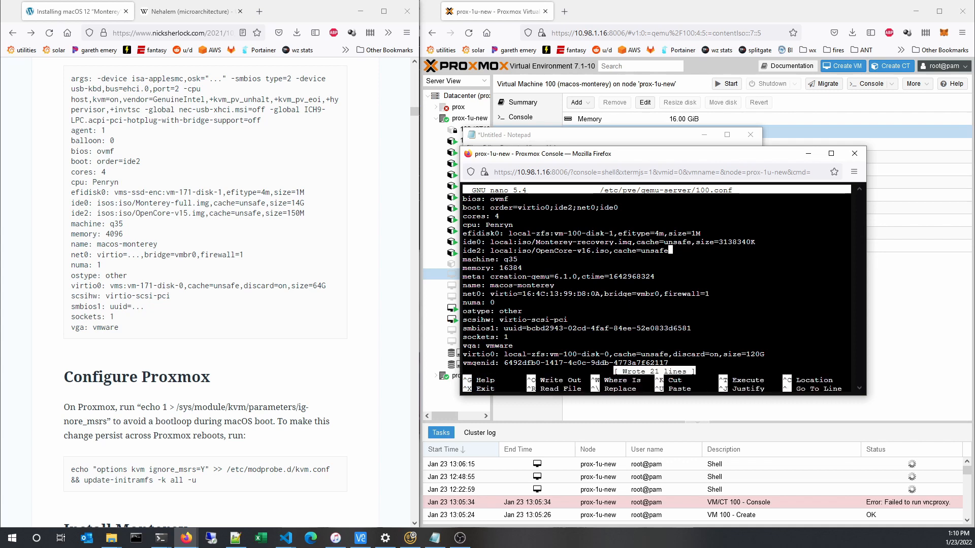
{"action": "key", "text": "ctrl+x"}
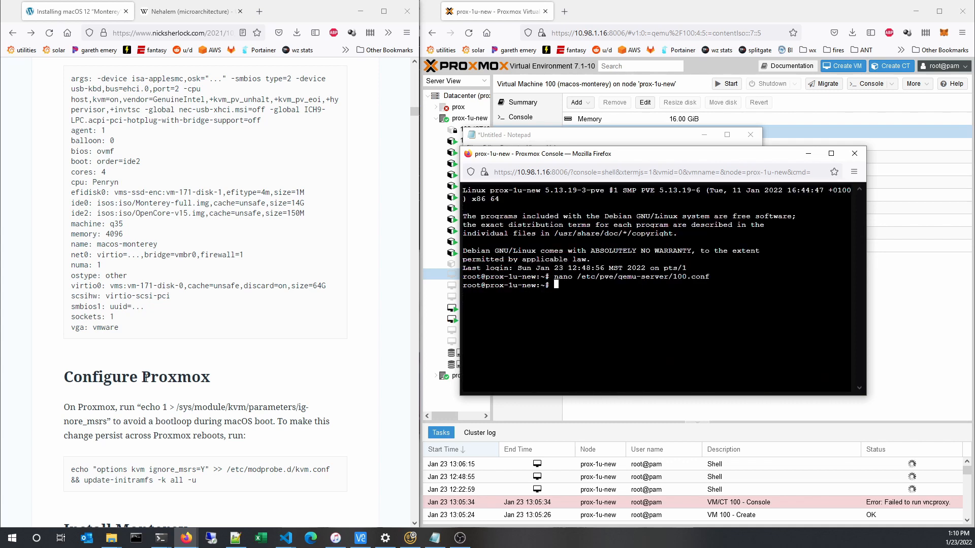
Step: Copy the guide's command `echo "options kvm ignore_msrs=Y" >> /etc/modprobe.d/kvm.conf && update-initramfs -k all -u` and run it in the node console
{"action": "scroll", "coordinate": [145, 377], "scroll_direction": "down", "scroll_amount": 4}
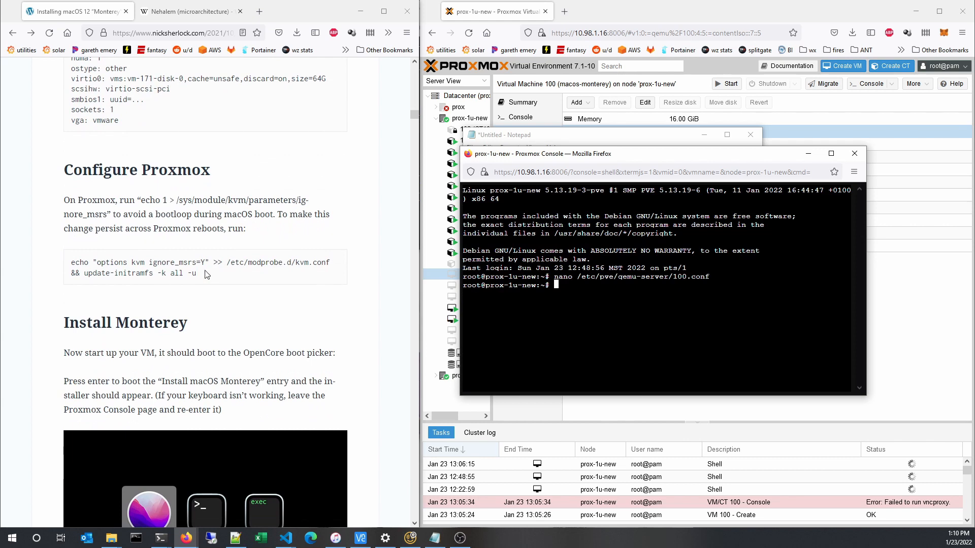
{"action": "left_click_drag", "start_coordinate": [206, 274], "coordinate": [74, 264]}
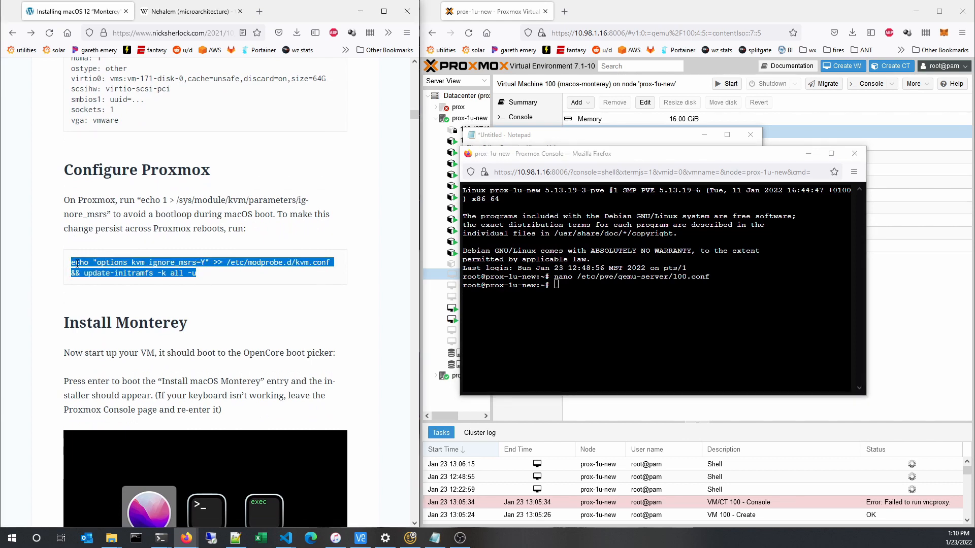
{"action": "right_click", "coordinate": [77, 263]}
{"action": "left_click", "coordinate": [86, 276]}
{"action": "left_click", "coordinate": [79, 259]}
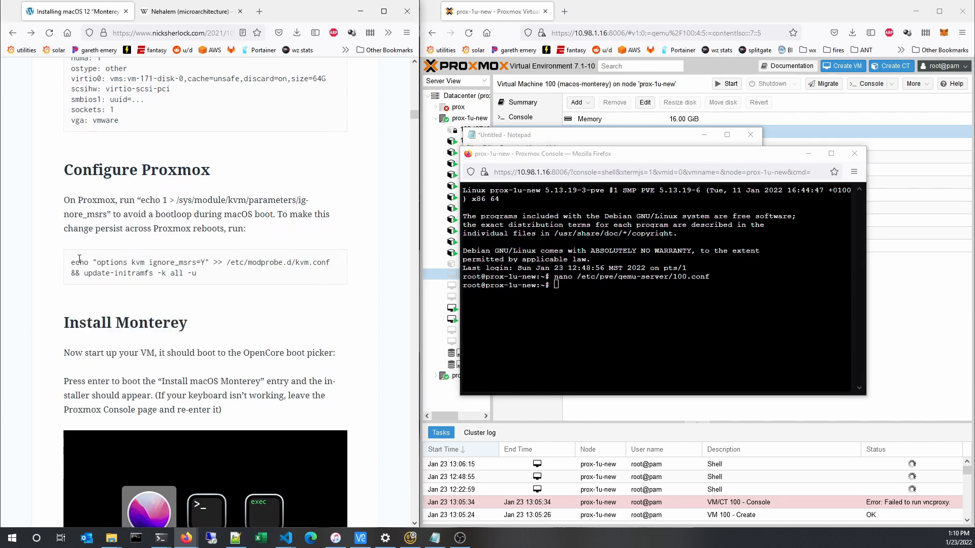
{"action": "left_click_drag", "start_coordinate": [73, 261], "coordinate": [162, 261]}
{"action": "left_click", "coordinate": [137, 260]}
{"action": "left_click_drag", "start_coordinate": [84, 273], "coordinate": [48, 265]}
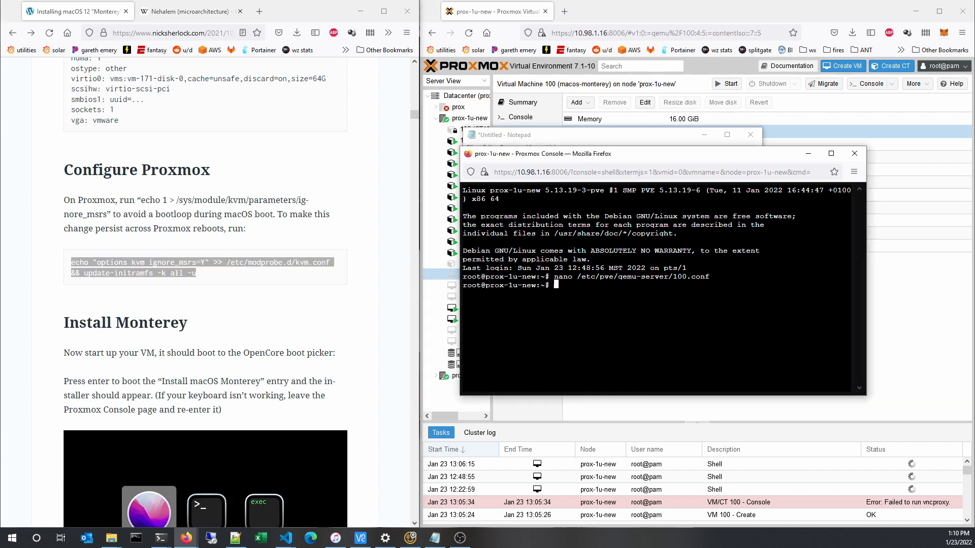
{"action": "right_click", "coordinate": [652, 288]}
{"action": "left_click", "coordinate": [679, 369]}
{"action": "key", "text": "Return"}
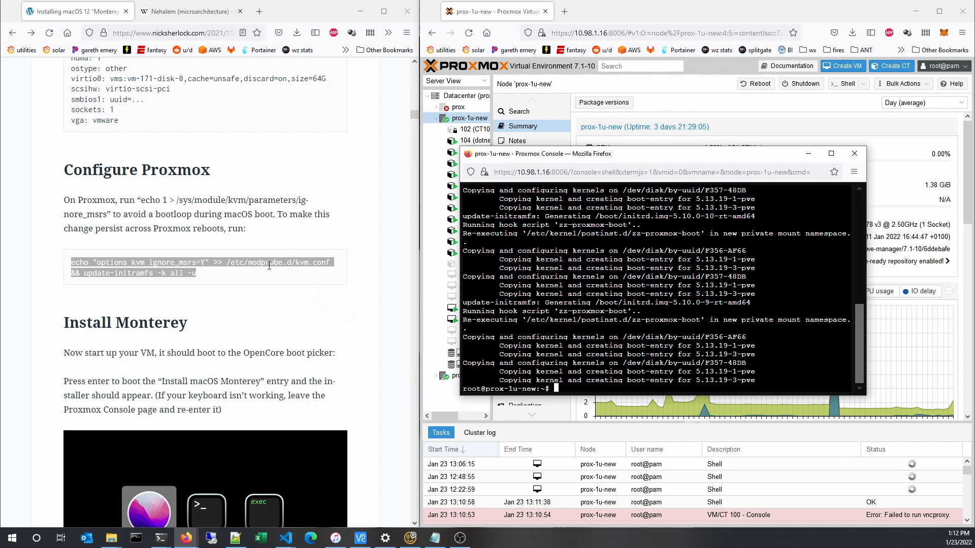
Step: Read the start of the guide's Install Monterey section and close the console window of node prox-1u-new
{"action": "left_click", "coordinate": [225, 272]}
{"action": "scroll", "coordinate": [223, 257], "scroll_direction": "down", "scroll_amount": 2}
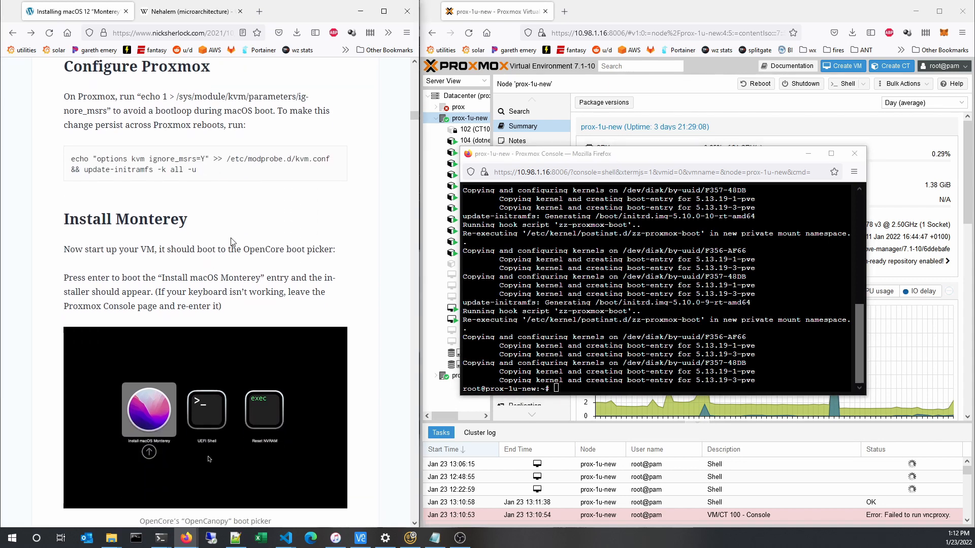
{"action": "scroll", "coordinate": [179, 237], "scroll_direction": "down", "scroll_amount": 1}
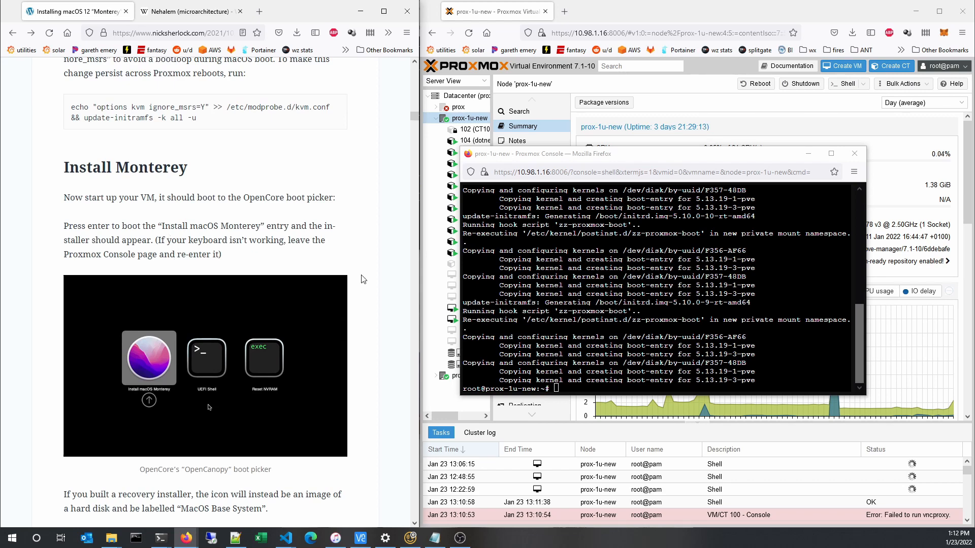
{"action": "scroll", "coordinate": [358, 240], "scroll_direction": "down", "scroll_amount": 1}
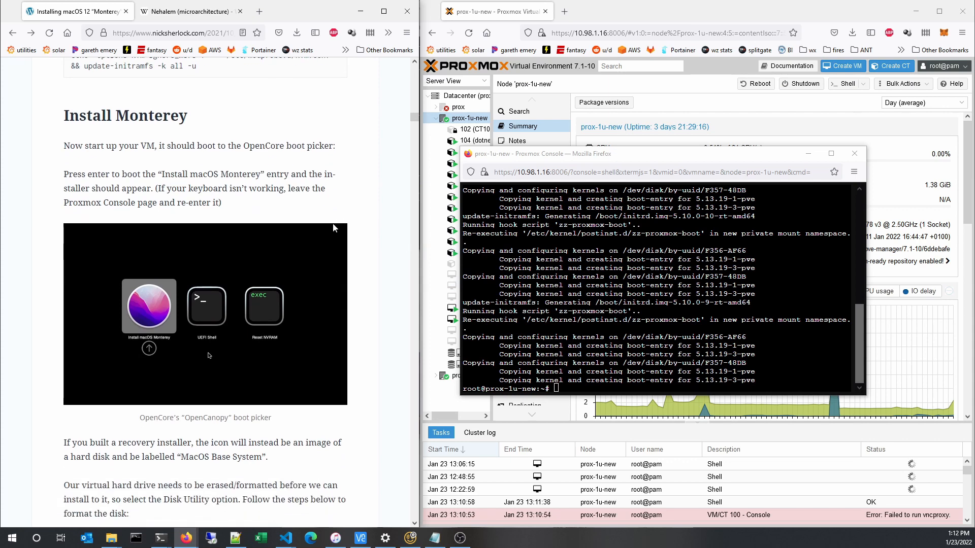
{"action": "left_click", "coordinate": [855, 153]}
{"action": "left_click", "coordinate": [680, 311]}
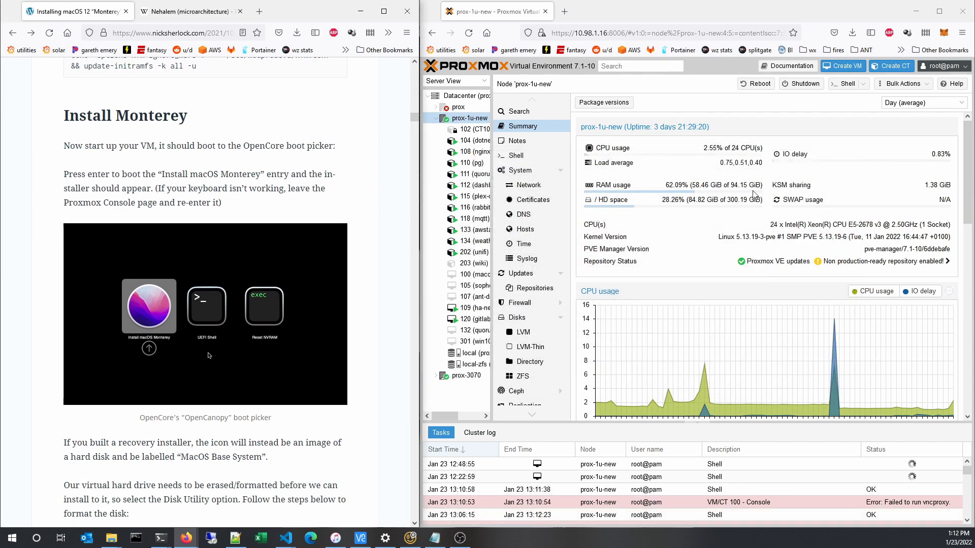
Step: Start VM 100 (macos-monterey) and open its console
{"action": "left_click", "coordinate": [468, 276]}
{"action": "right_click", "coordinate": [468, 276]}
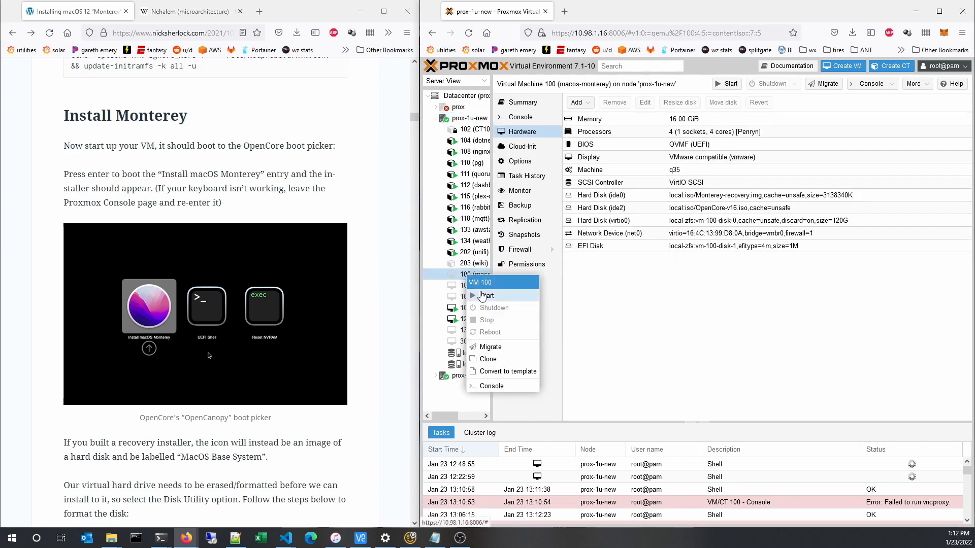
{"action": "left_click", "coordinate": [481, 293]}
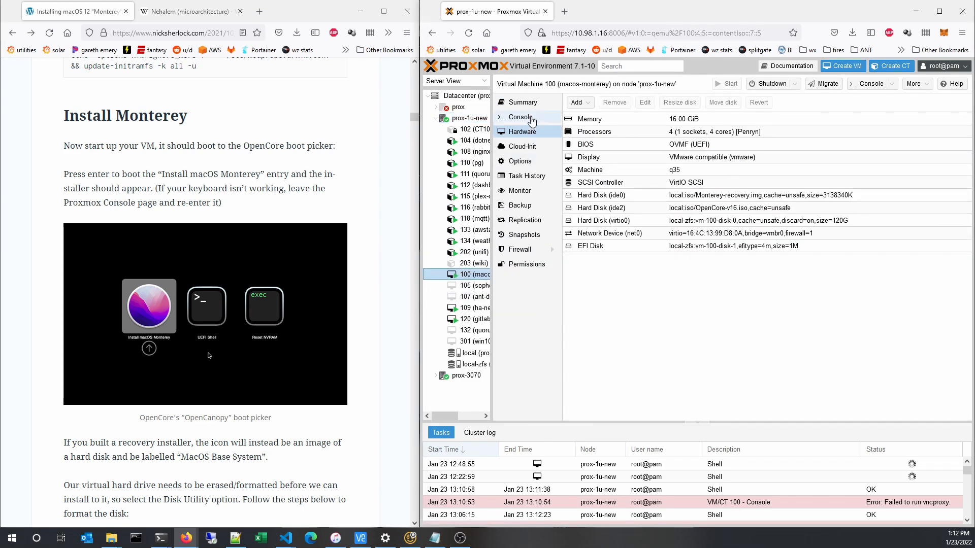
{"action": "left_click", "coordinate": [531, 118]}
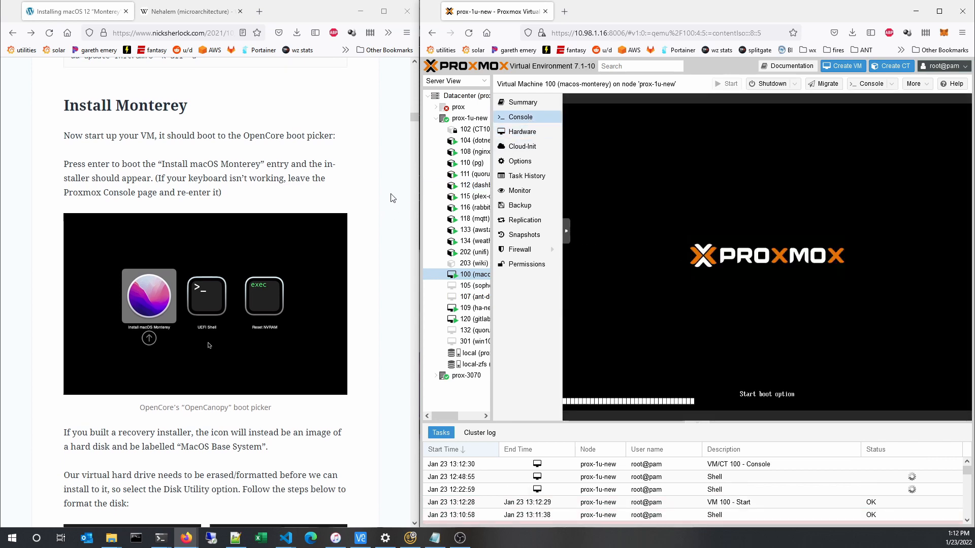
Step: Check the guide's note on the recovery installer's boot icon and place VM 100's console in a separate noVNC window beside the guide
{"action": "scroll", "coordinate": [391, 224], "scroll_direction": "down", "scroll_amount": 2}
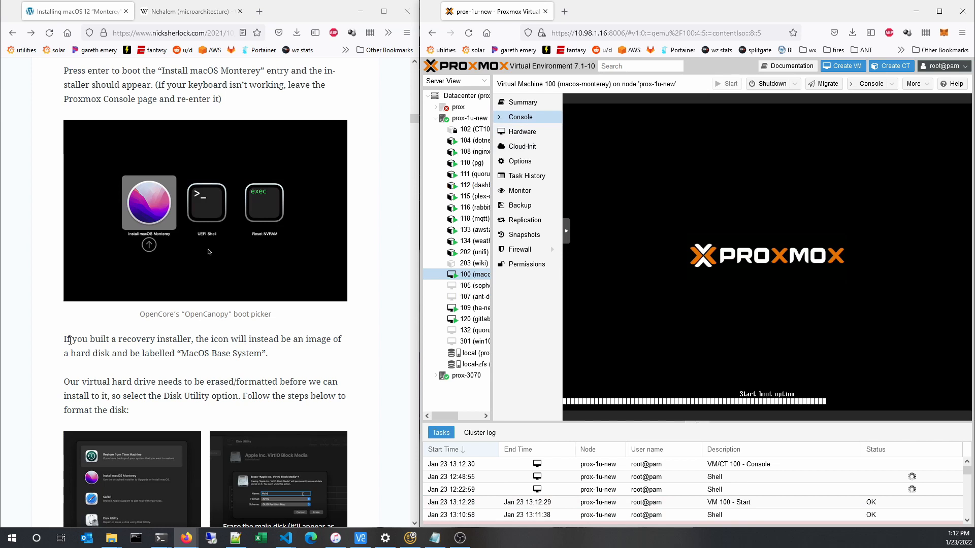
{"action": "left_click_drag", "start_coordinate": [67, 339], "coordinate": [268, 354]}
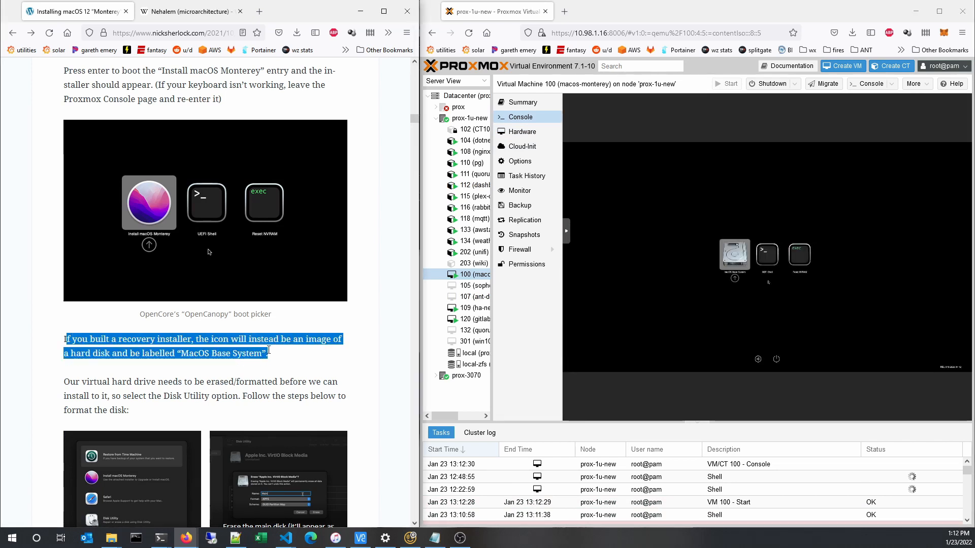
{"action": "left_click", "coordinate": [215, 355]}
{"action": "left_click", "coordinate": [687, 228]}
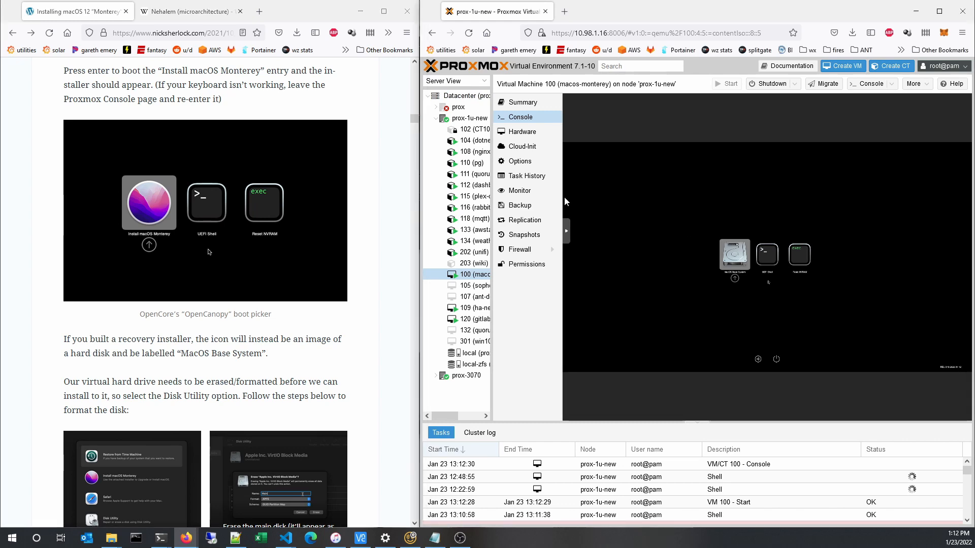
{"action": "left_click", "coordinate": [883, 90]}
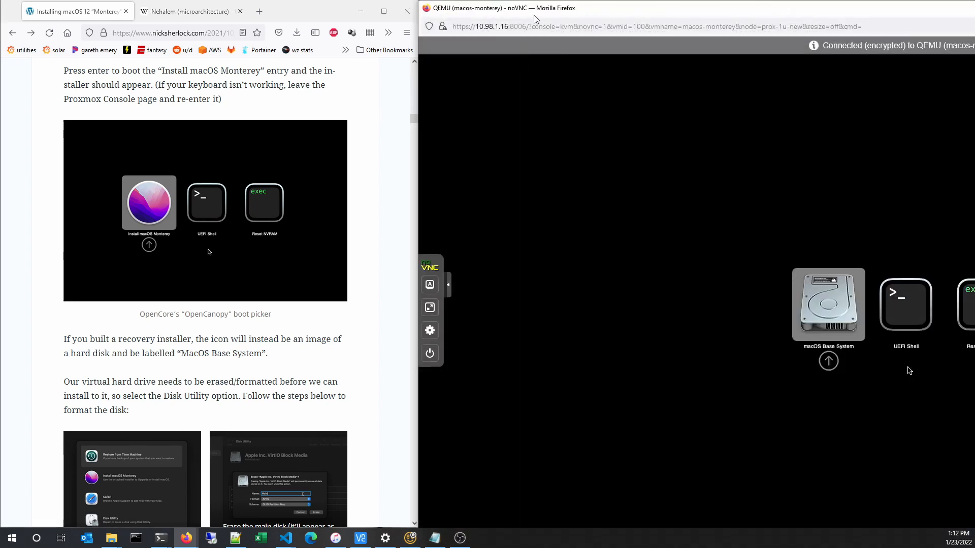
{"action": "left_click_drag", "start_coordinate": [535, 18], "coordinate": [487, 14]}
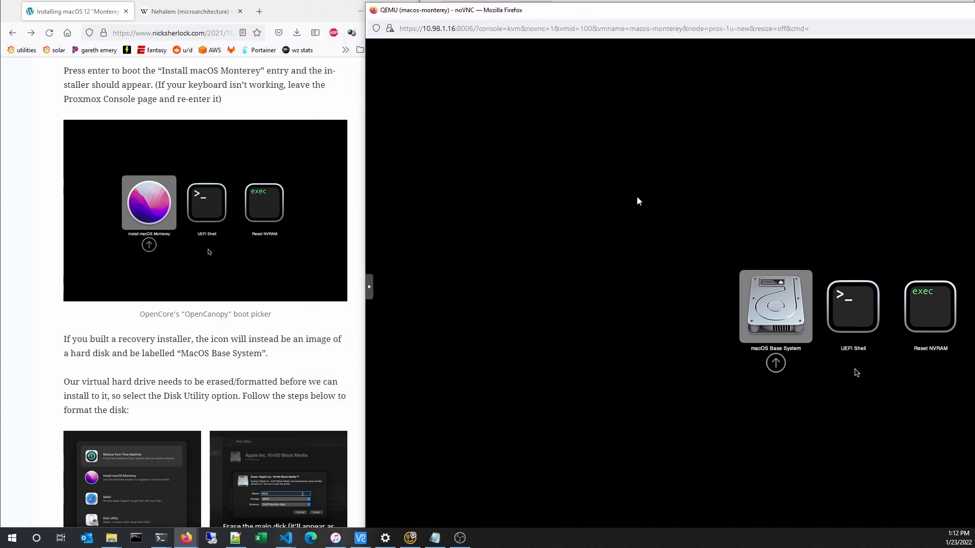
Step: Boot VM 100 from the macOS Base System entry in the OpenCore boot picker
{"action": "key", "text": "Left"}
{"action": "key", "text": "Left"}
{"action": "key", "text": "Left"}
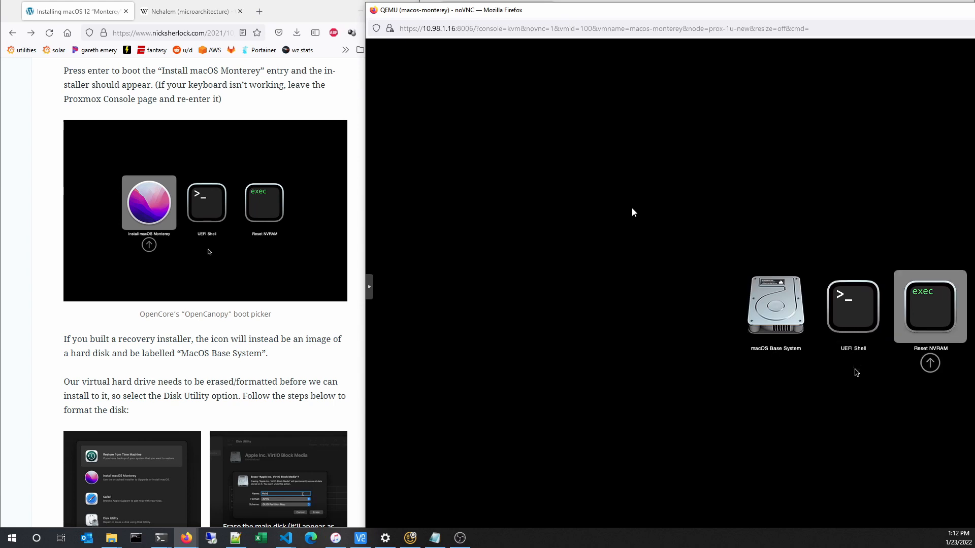
{"action": "left_click_drag", "start_coordinate": [657, 15], "coordinate": [628, 14]}
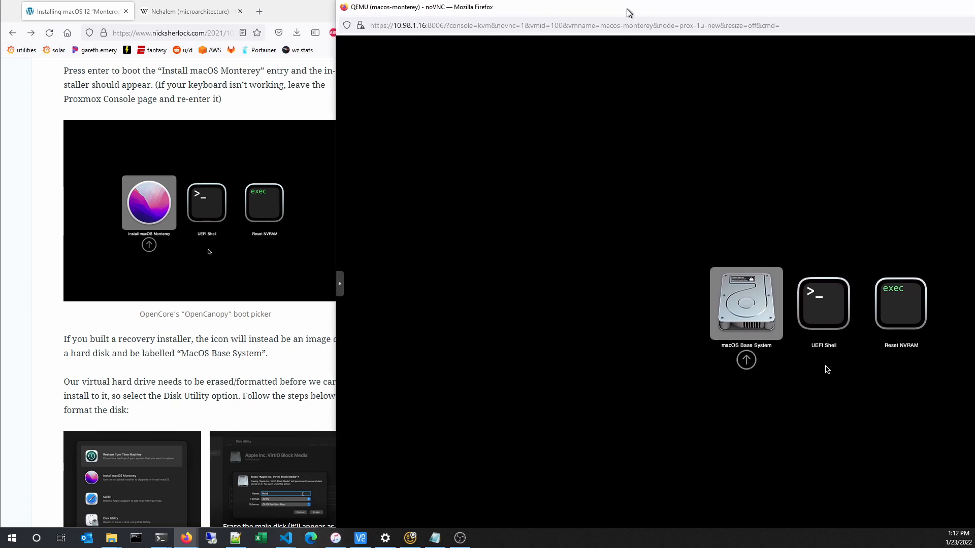
{"action": "key", "text": "Right"}
{"action": "key", "text": "Right"}
{"action": "key", "text": "Left"}
{"action": "key", "text": "Left"}
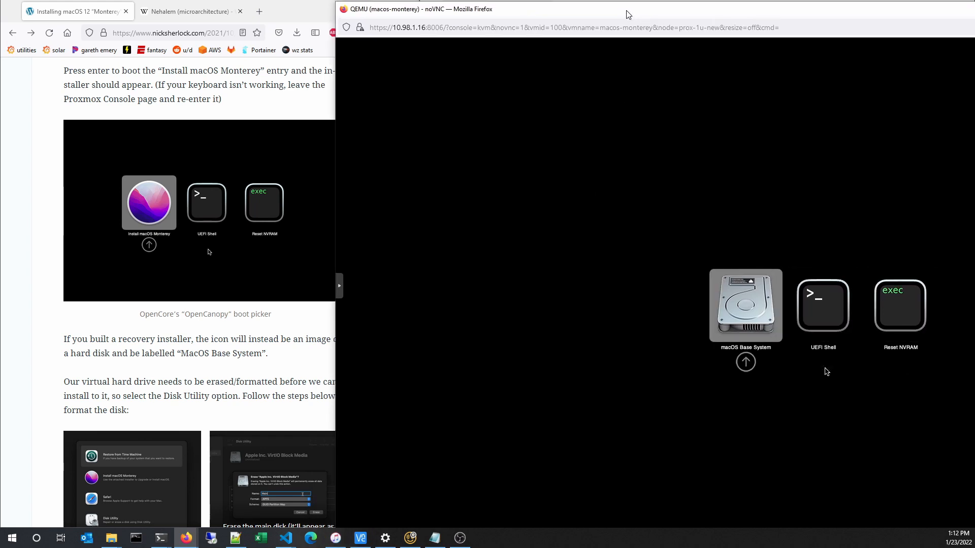
{"action": "key", "text": "Left"}
{"action": "key", "text": "Right"}
{"action": "key", "text": "Return"}
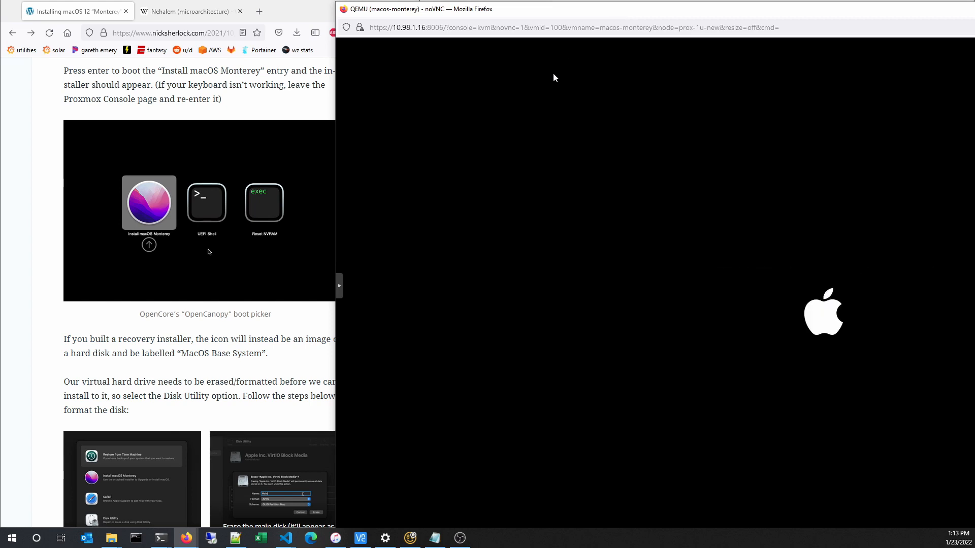
Step: Check the guide's disk formatting steps and open Disk Utility in the VM's recovery environment
{"action": "left_click", "coordinate": [246, 351]}
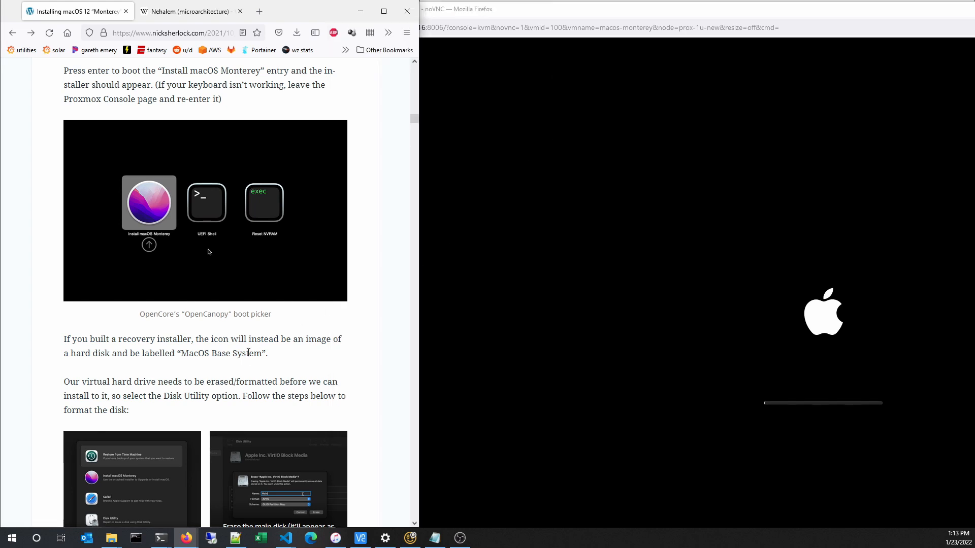
{"action": "scroll", "coordinate": [244, 333], "scroll_direction": "down", "scroll_amount": 1}
{"action": "scroll", "coordinate": [244, 331], "scroll_direction": "down", "scroll_amount": 5}
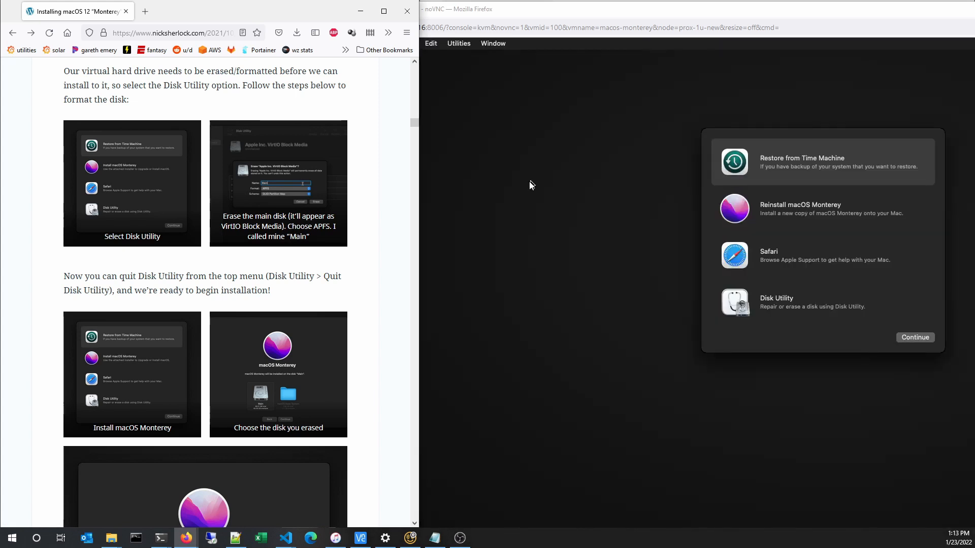
{"action": "left_click", "coordinate": [529, 182]}
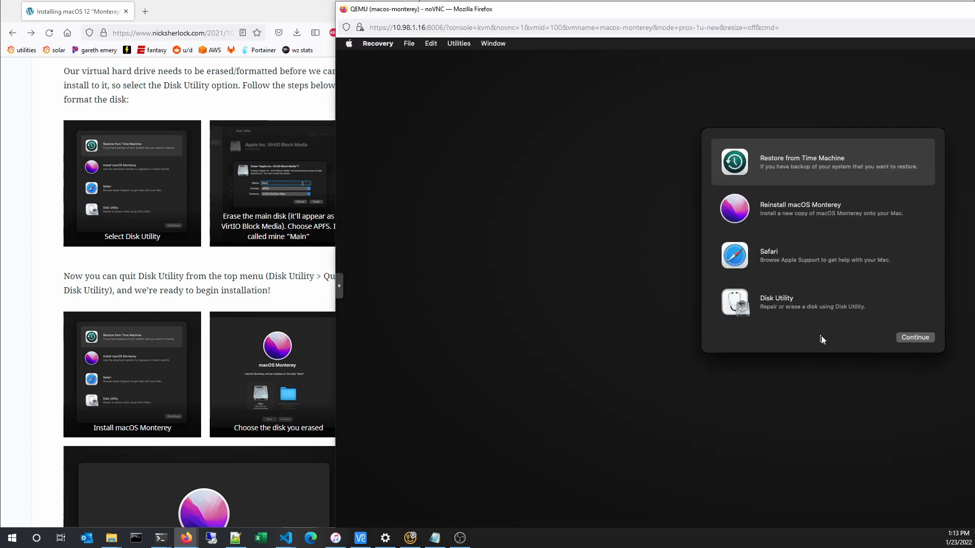
{"action": "left_click", "coordinate": [795, 306]}
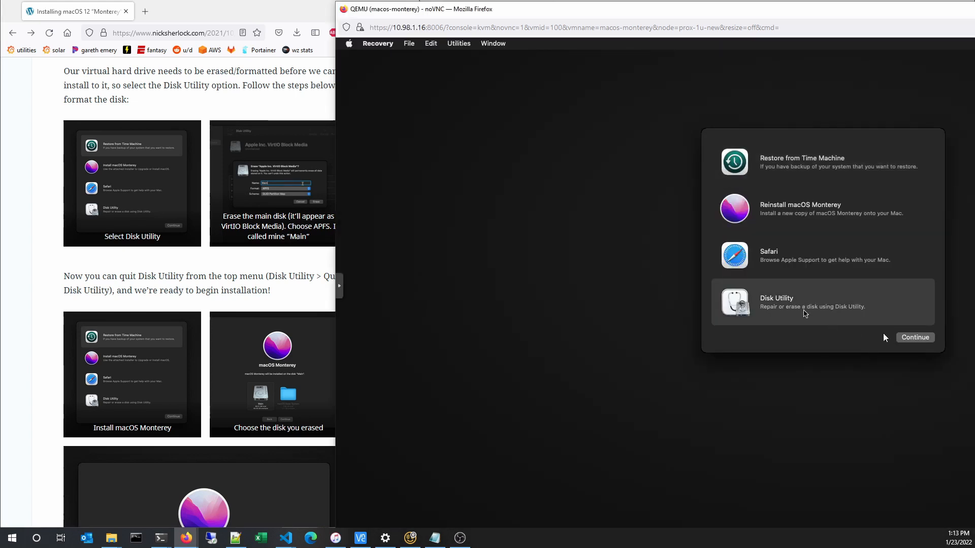
{"action": "left_click", "coordinate": [903, 339]}
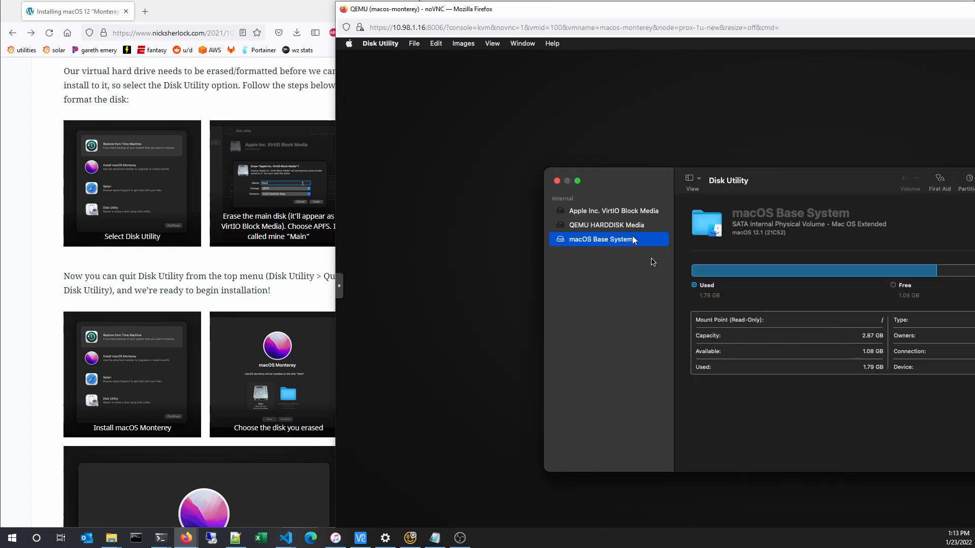
Step: Erase the Apple Inc. VirtIO Block Media disk with the name Main, APFS format and GUID Partition Map scheme
{"action": "left_click", "coordinate": [616, 211]}
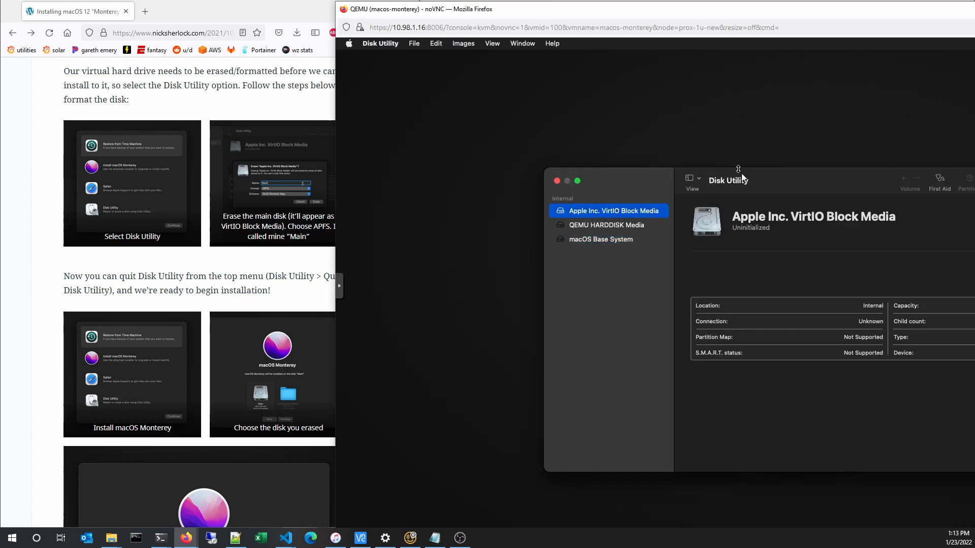
{"action": "left_click_drag", "start_coordinate": [741, 179], "coordinate": [655, 176]}
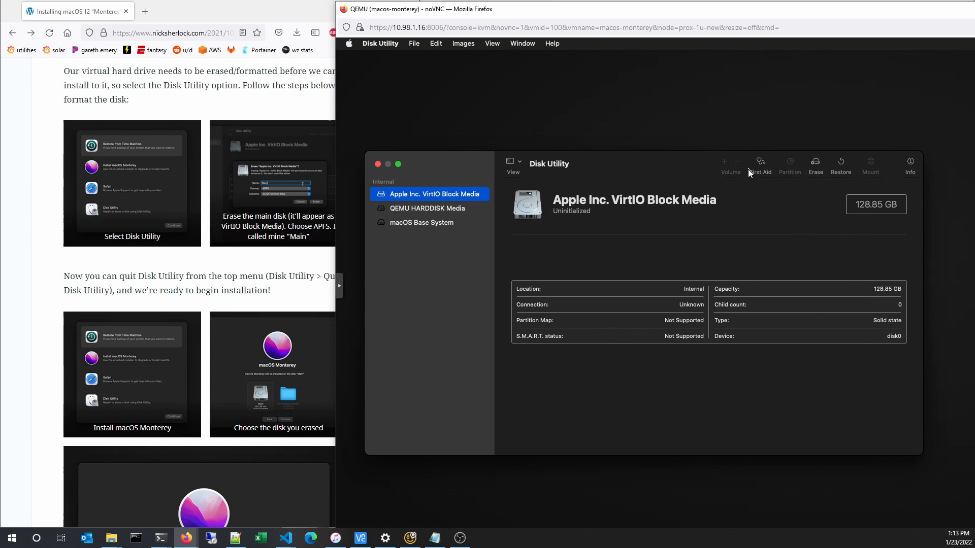
{"action": "left_click", "coordinate": [815, 166]}
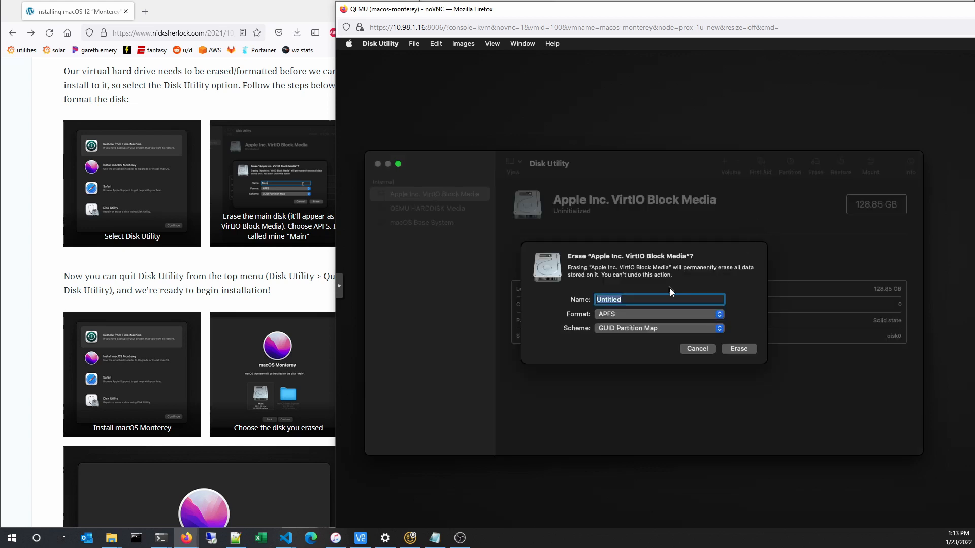
{"action": "type", "text": "Main"}
{"action": "left_click", "coordinate": [745, 352]}
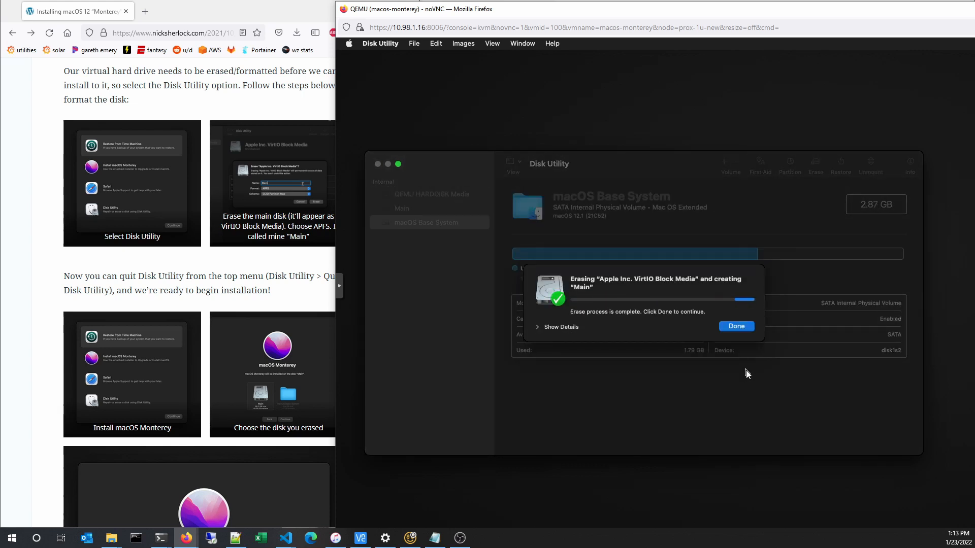
{"action": "left_click", "coordinate": [739, 327]}
Step: Quit Disk Utility and start the Reinstall macOS Monterey setup from the recovery options
{"action": "left_click", "coordinate": [378, 43]}
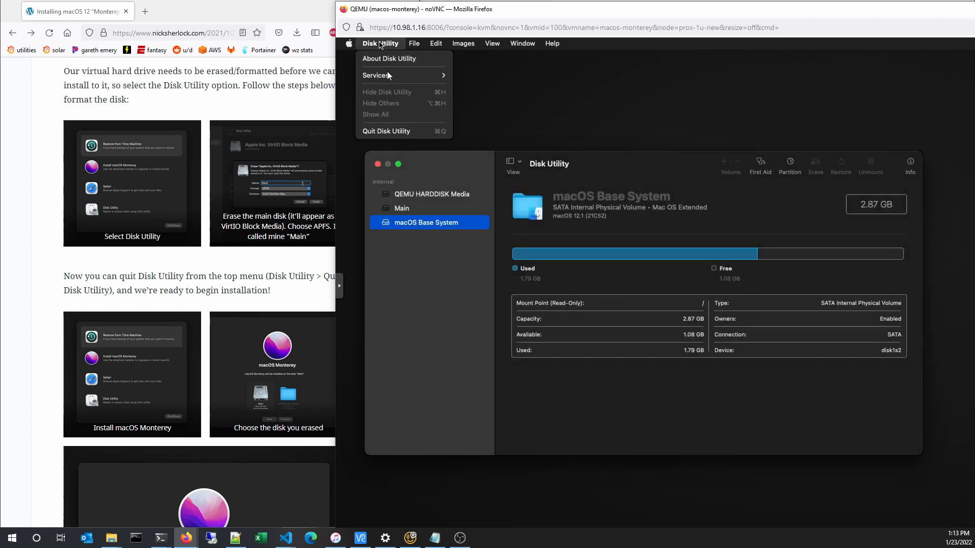
{"action": "left_click", "coordinate": [394, 130]}
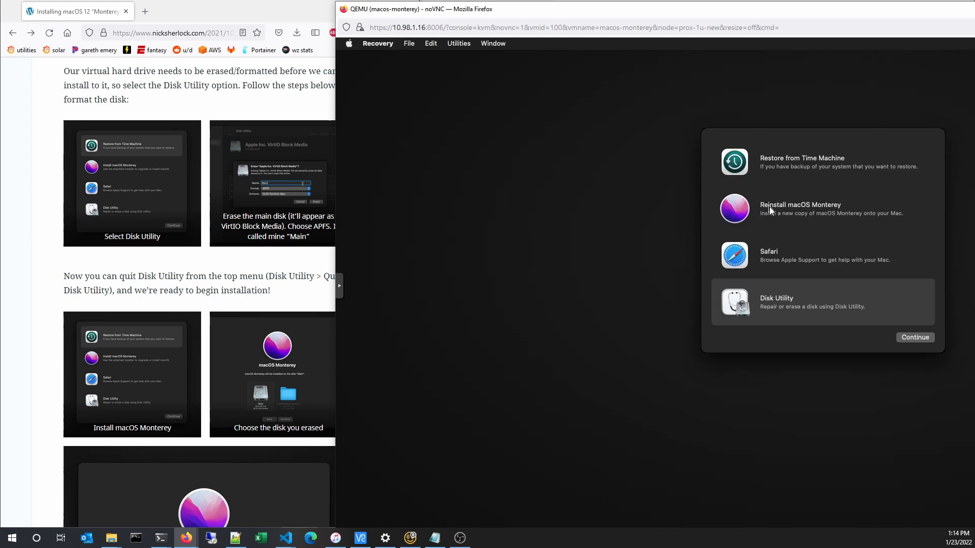
{"action": "left_click", "coordinate": [784, 215]}
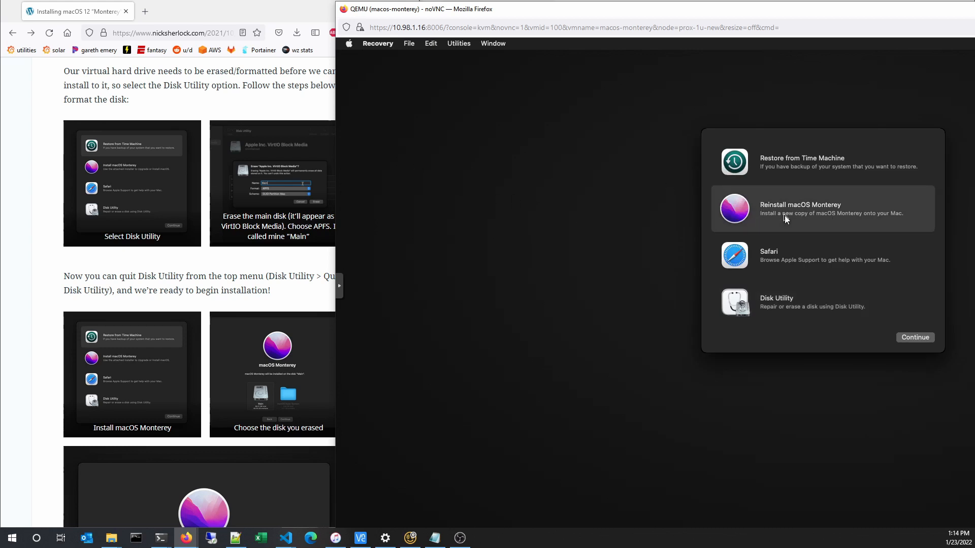
{"action": "left_click", "coordinate": [900, 337]}
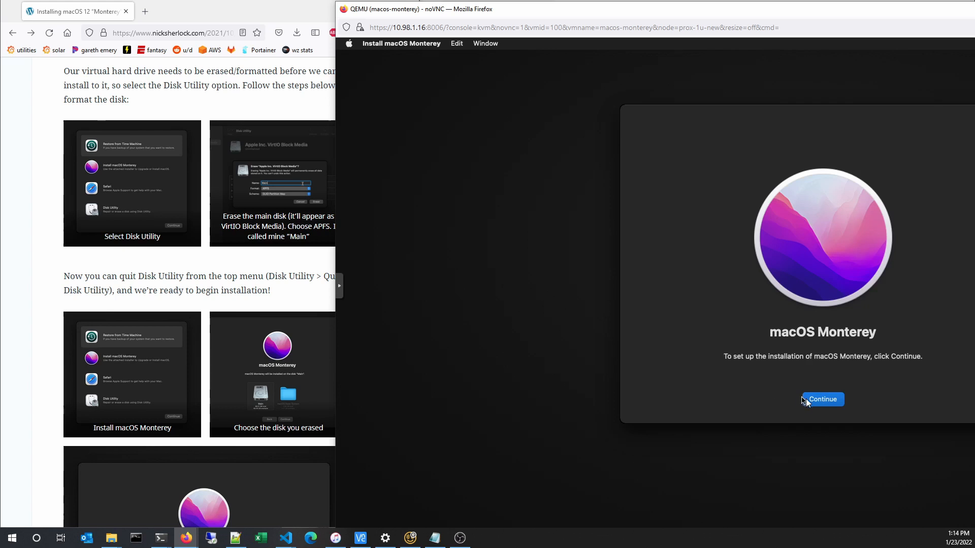
{"action": "left_click", "coordinate": [812, 400]}
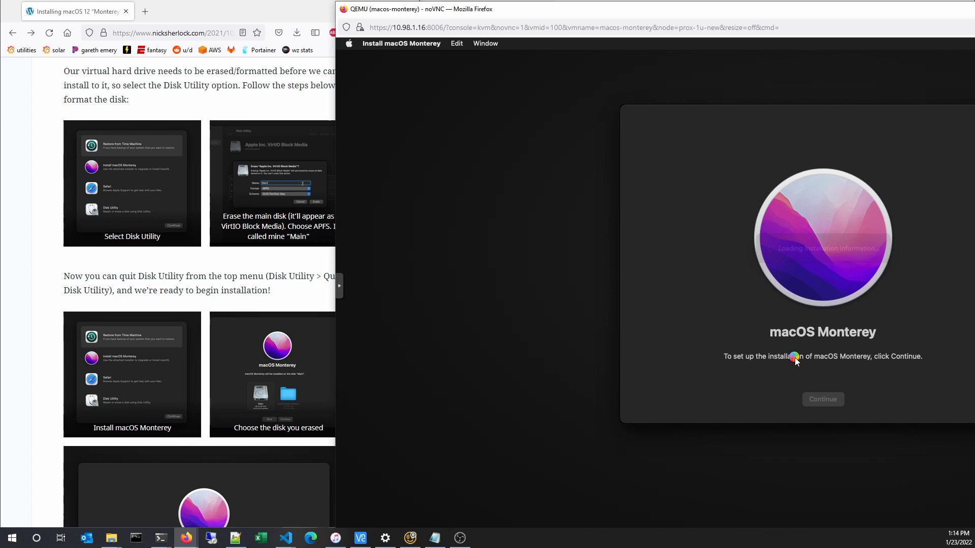
Step: Check the guide's installation screens and start installing macOS Monterey on the Main disk, agreeing to the software license
{"action": "left_click", "coordinate": [218, 269]}
{"action": "scroll", "coordinate": [219, 254], "scroll_direction": "down", "scroll_amount": 4}
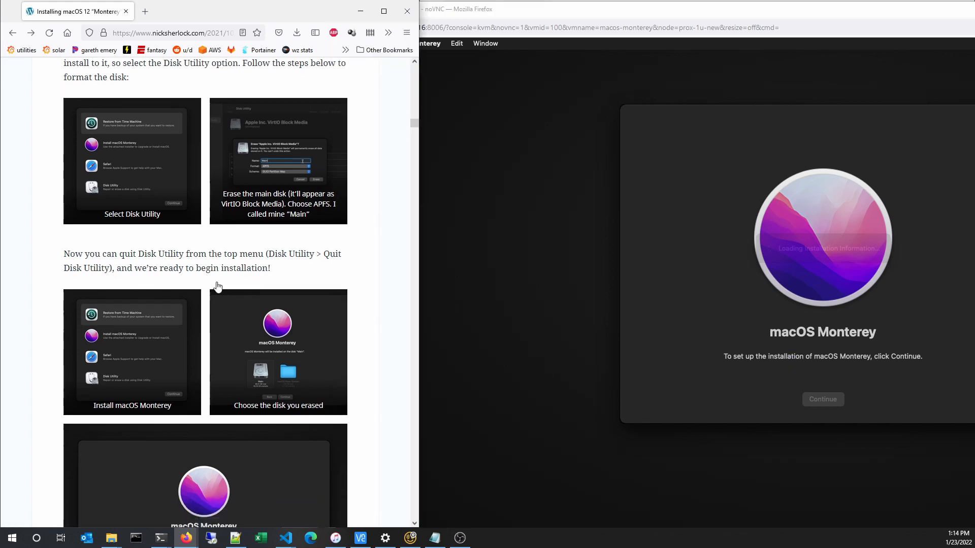
{"action": "scroll", "coordinate": [222, 230], "scroll_direction": "down", "scroll_amount": 3}
{"action": "scroll", "coordinate": [220, 229], "scroll_direction": "up", "scroll_amount": 2}
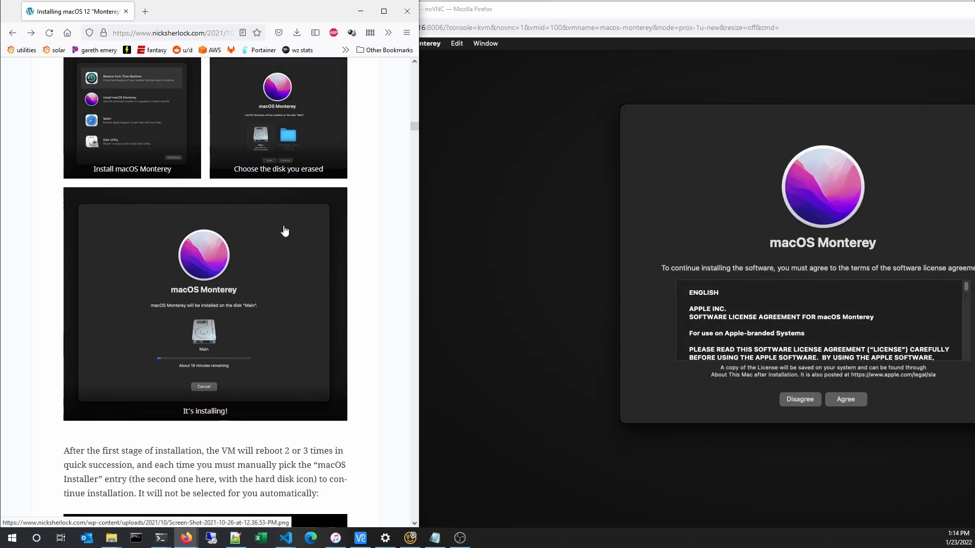
{"action": "left_click", "coordinate": [836, 400]}
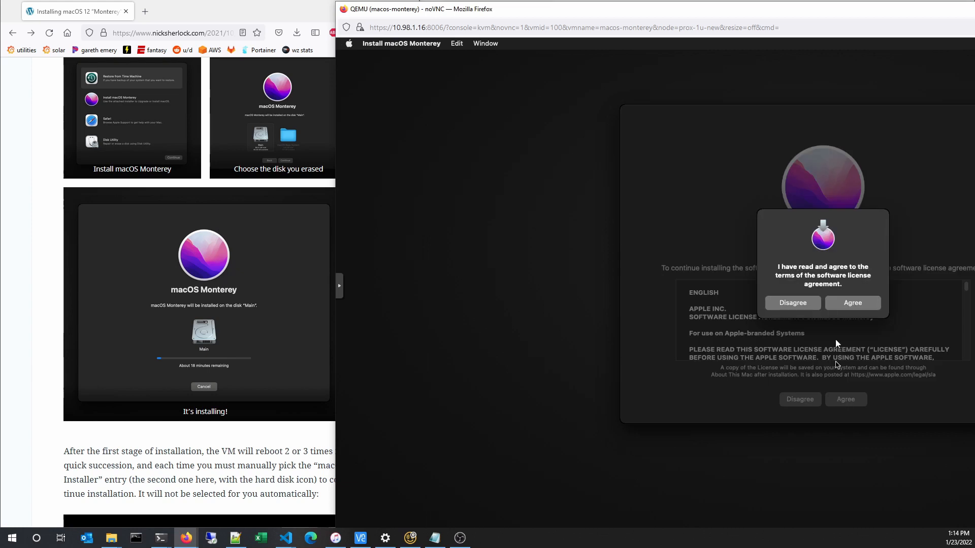
{"action": "left_click", "coordinate": [846, 303]}
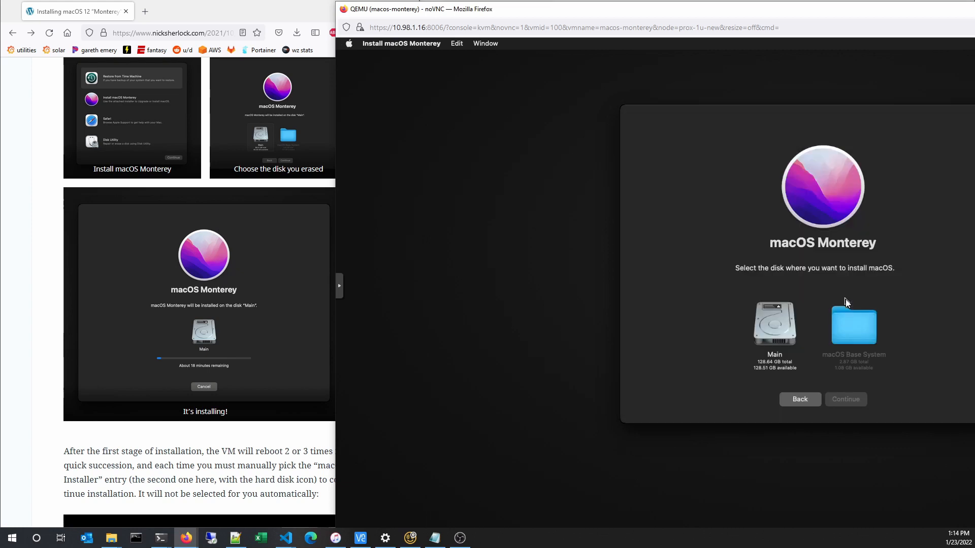
{"action": "left_click", "coordinate": [778, 329]}
{"action": "left_click", "coordinate": [843, 399]}
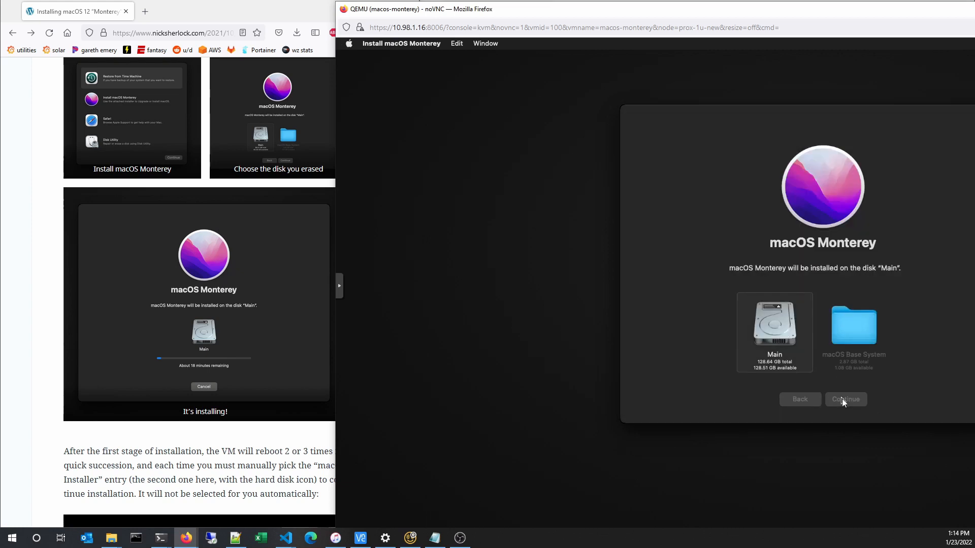
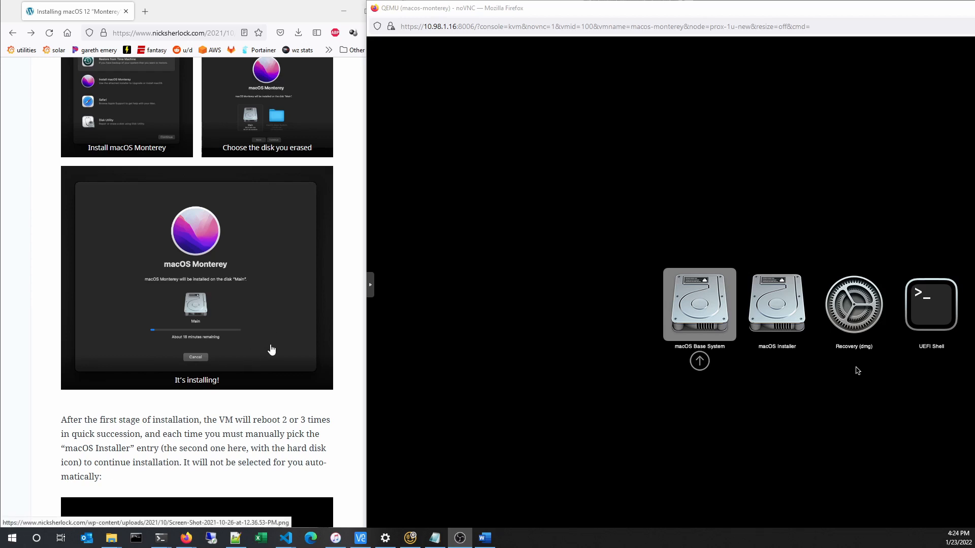
Step: Read the guide's note on the reboots after the first installation stage and boot the macOS Installer entry
{"action": "left_click_drag", "start_coordinate": [99, 416], "coordinate": [336, 419]}
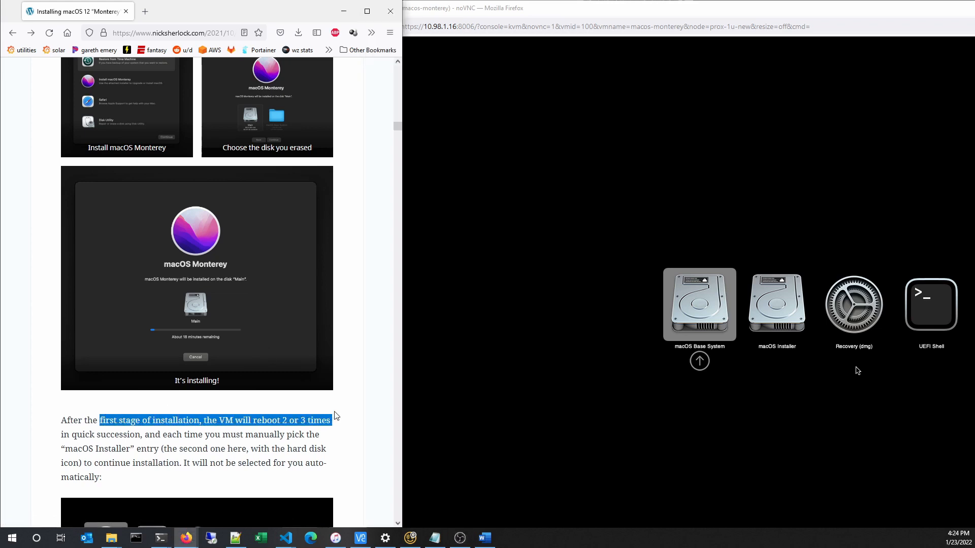
{"action": "left_click", "coordinate": [337, 411]}
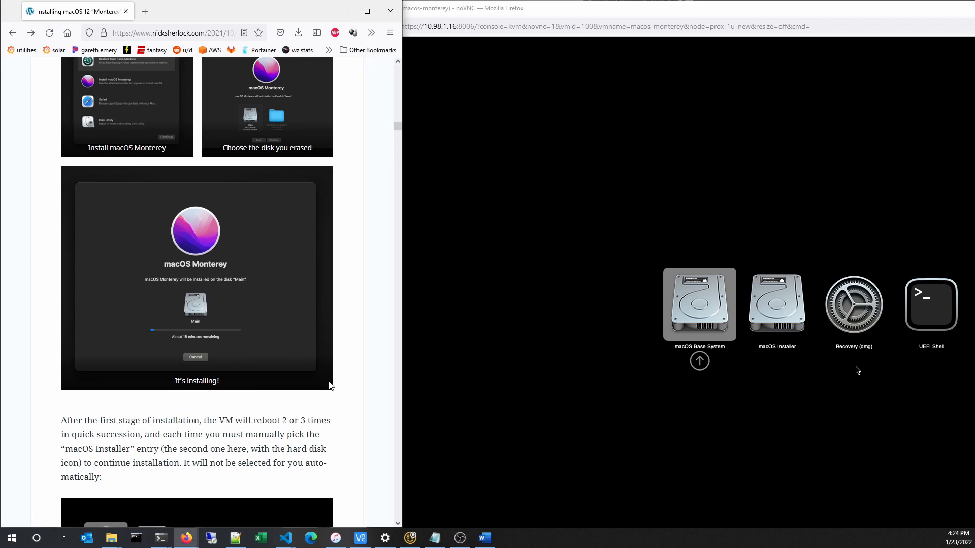
{"action": "left_click_drag", "start_coordinate": [184, 434], "coordinate": [136, 452]}
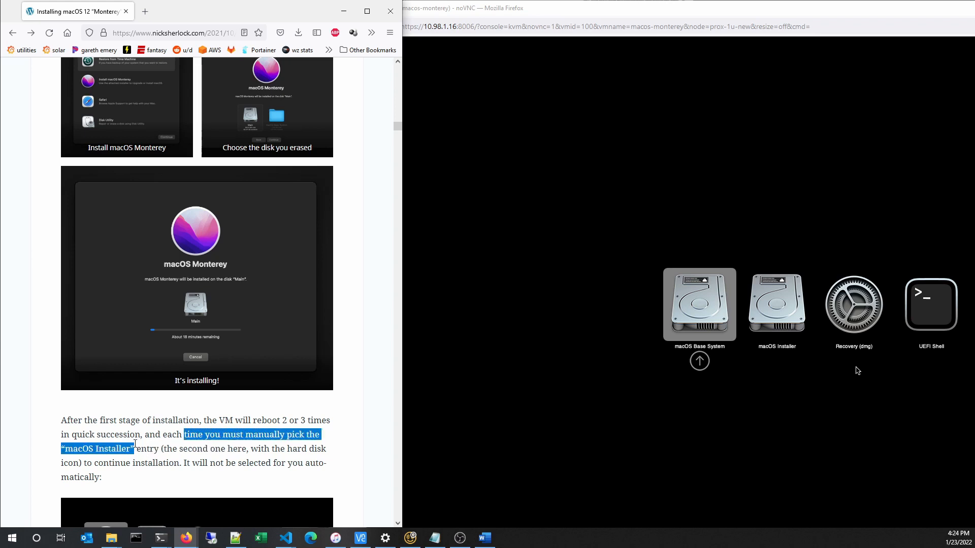
{"action": "left_click", "coordinate": [137, 452]}
{"action": "left_click", "coordinate": [596, 377]}
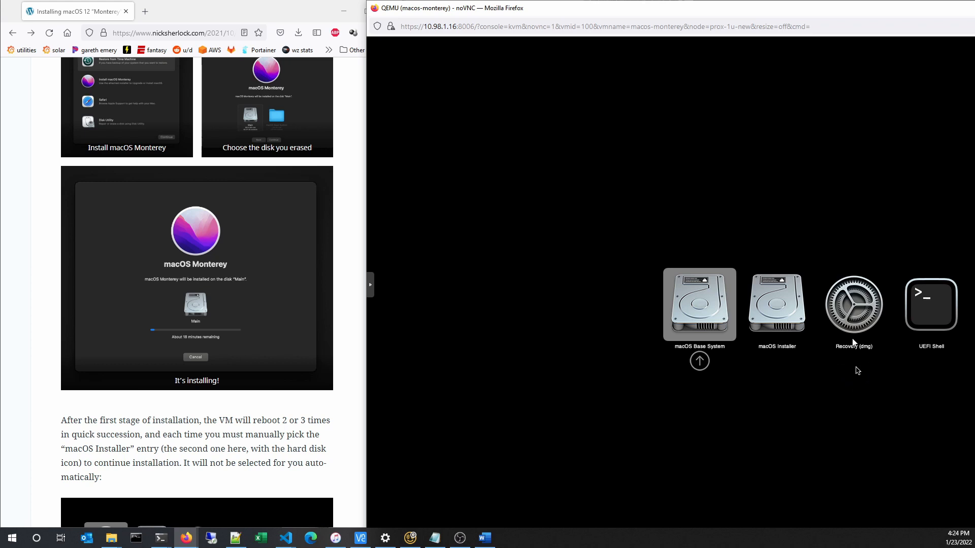
{"action": "key", "text": "Right"}
{"action": "key", "text": "Left"}
{"action": "key", "text": "Right"}
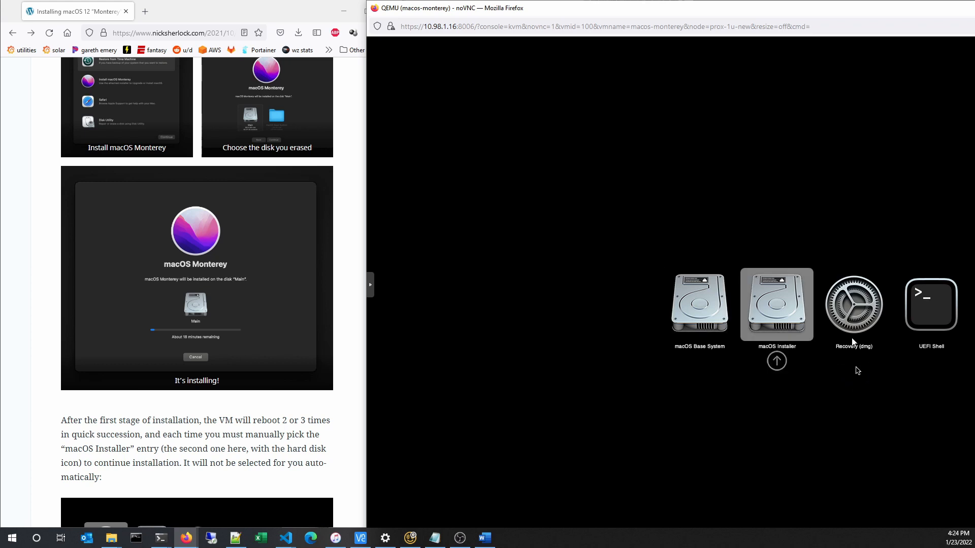
{"action": "key", "text": "Return"}
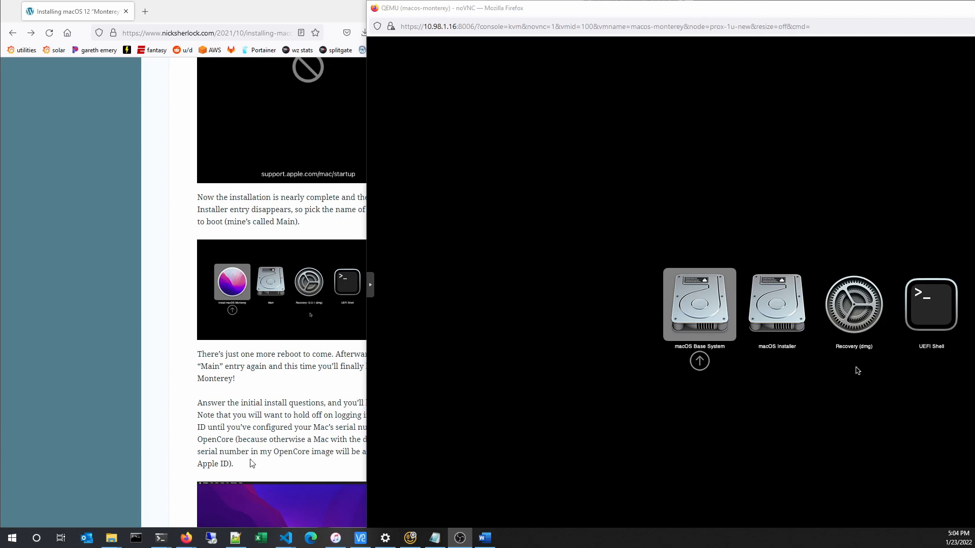
Step: Boot the macOS Installer entry again after the VM's reboot to continue the installation
{"action": "left_click", "coordinate": [507, 432]}
{"action": "key", "text": "Right"}
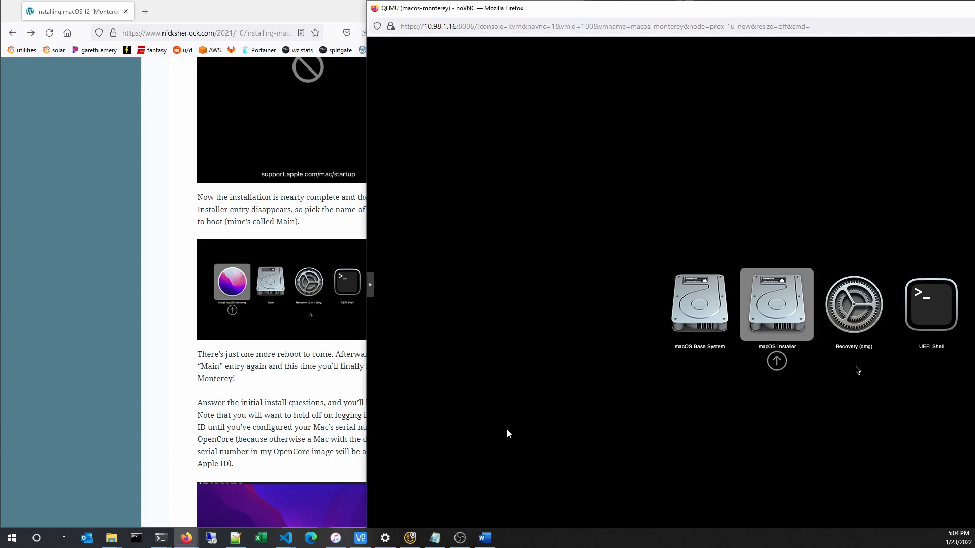
{"action": "key", "text": "Return"}
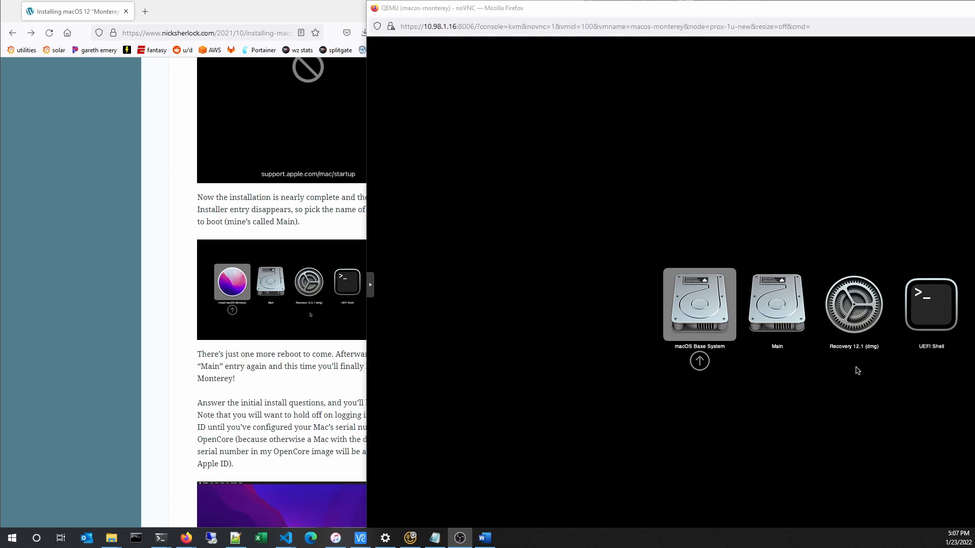
Step: Set the noVNC console's scaling mode to Local Scaling and maximize the console window
{"action": "left_click", "coordinate": [634, 456]}
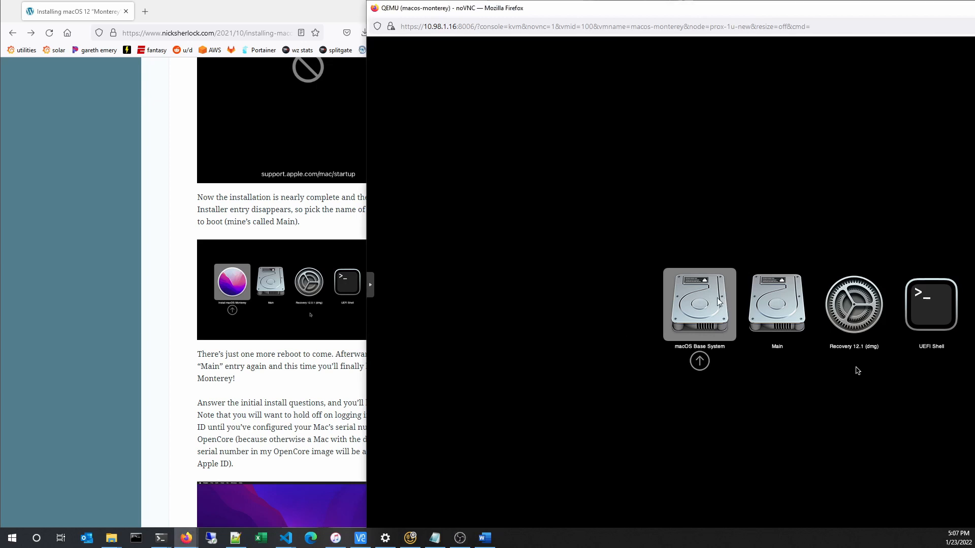
{"action": "left_click_drag", "start_coordinate": [634, 14], "coordinate": [329, 38]}
{"action": "left_click", "coordinate": [67, 311]}
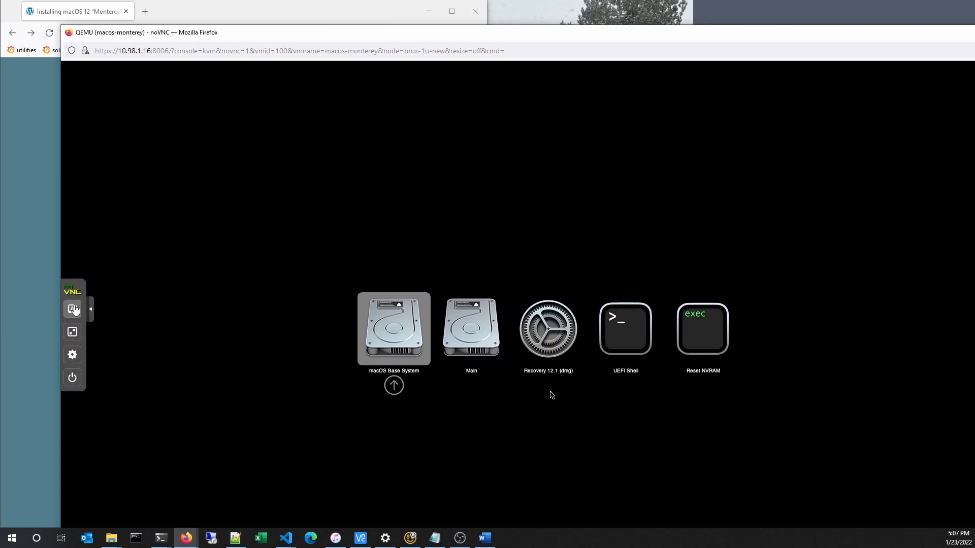
{"action": "left_click", "coordinate": [72, 357]}
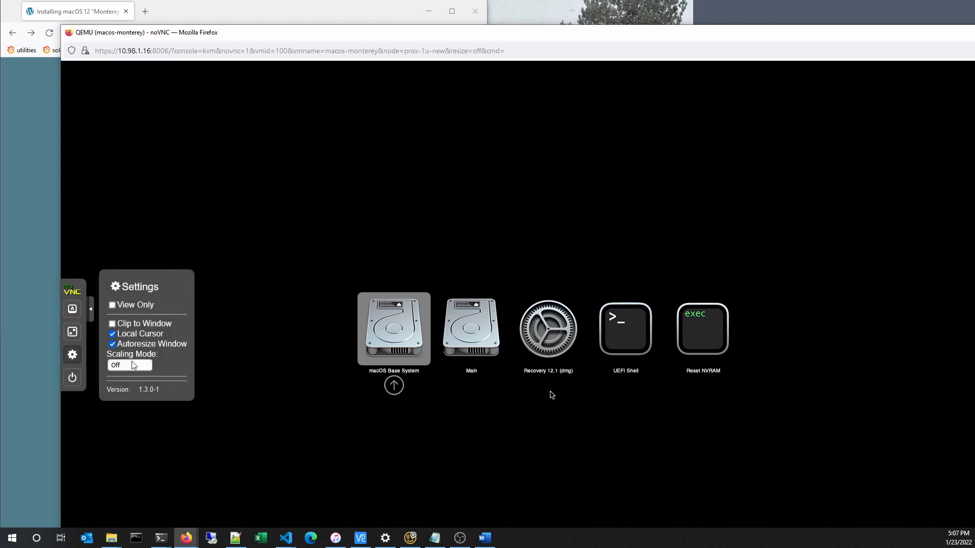
{"action": "left_click", "coordinate": [138, 367]}
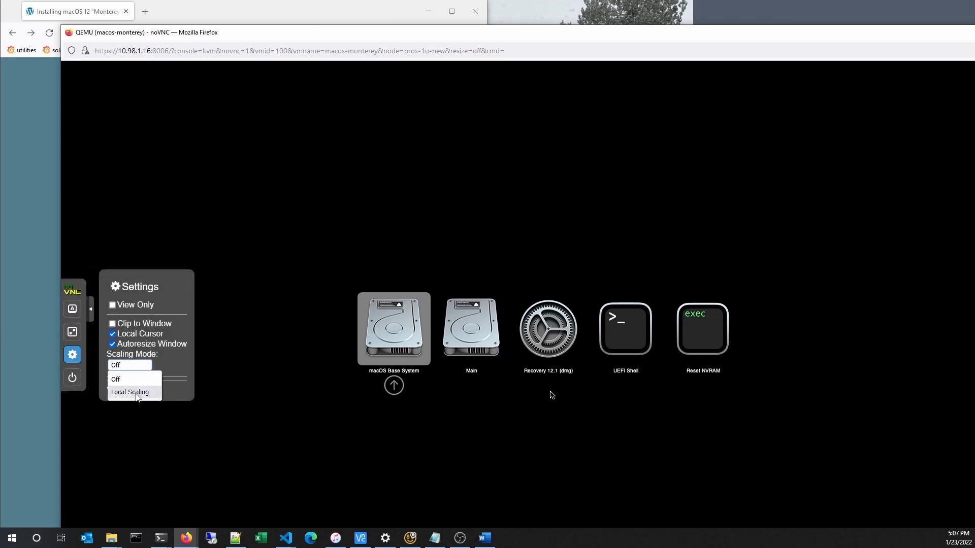
{"action": "left_click", "coordinate": [138, 390]}
{"action": "left_click", "coordinate": [145, 348]}
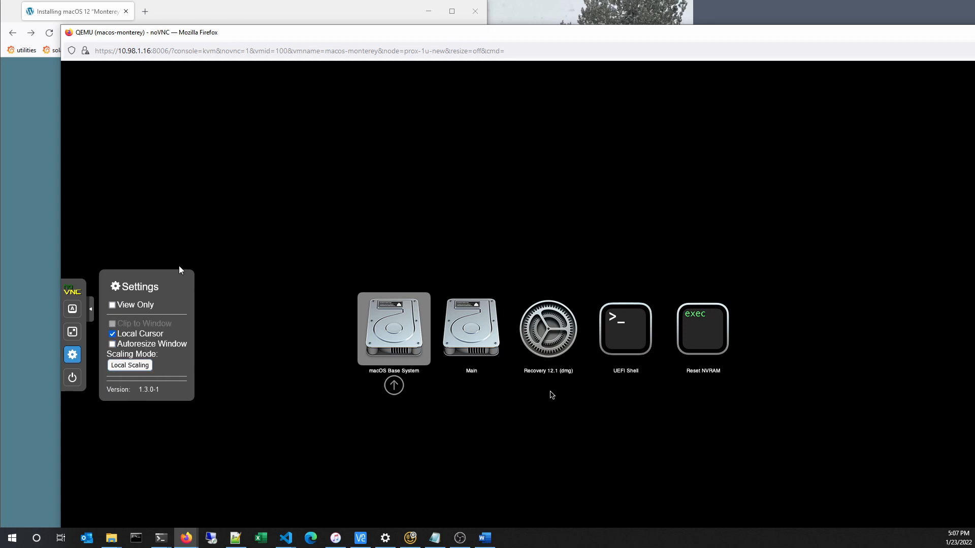
{"action": "double_click", "coordinate": [247, 34]}
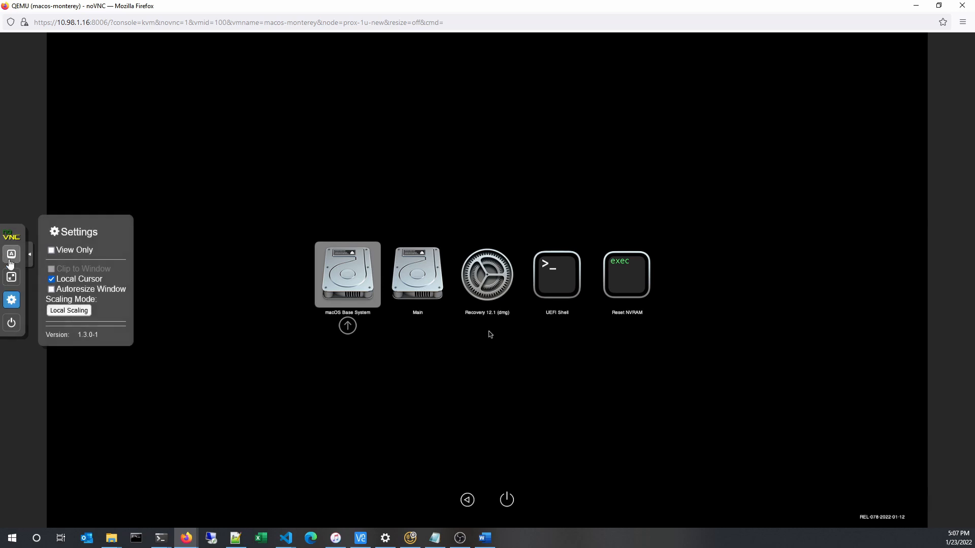
Step: Collapse the console's control bar and boot the Main entry from the OpenCore boot menu
{"action": "left_click", "coordinate": [29, 253]}
{"action": "key", "text": "Right"}
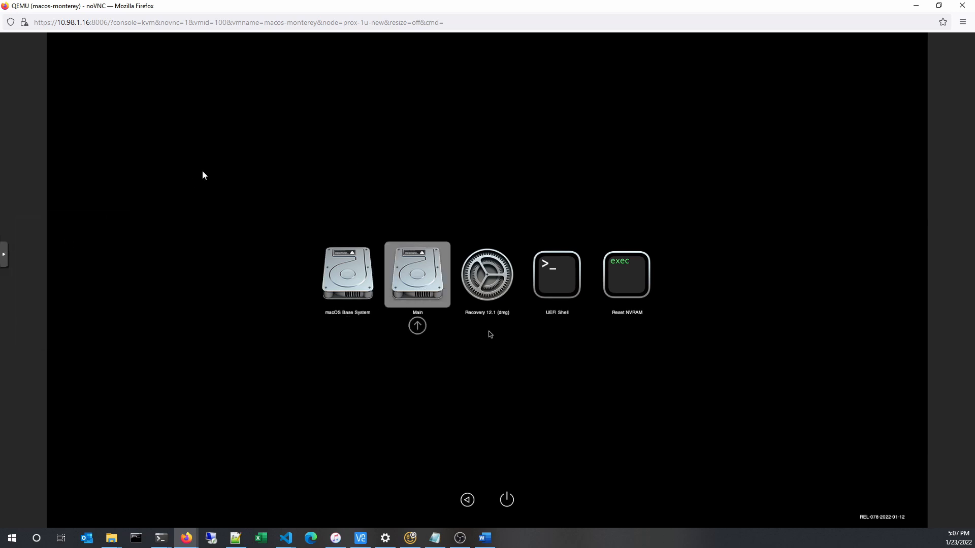
{"action": "key", "text": "Return"}
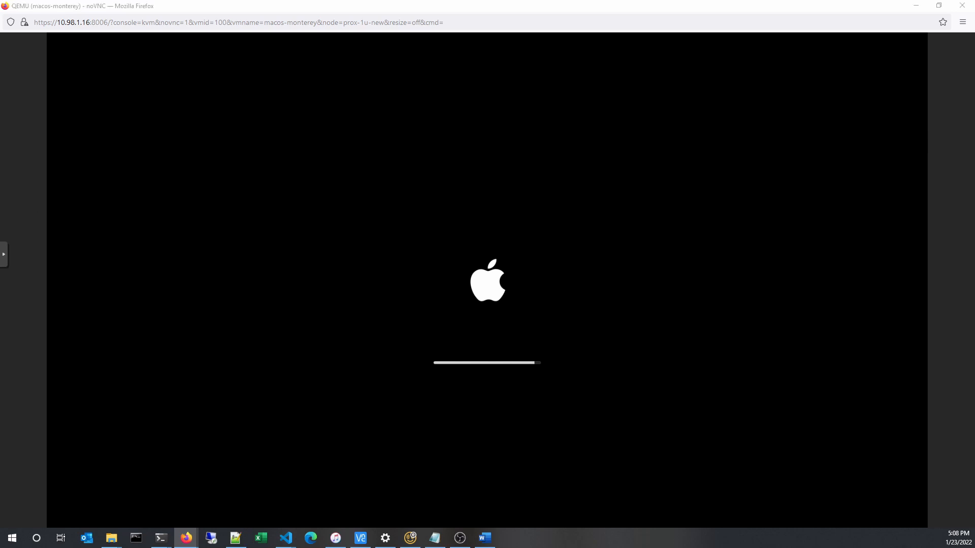
Step: Read the guide's notes on the final reboot and sluggish first boot, and boot the Main entry again
{"action": "key", "text": "alt+Tab"}
{"action": "scroll", "coordinate": [339, 412], "scroll_direction": "down", "scroll_amount": 5}
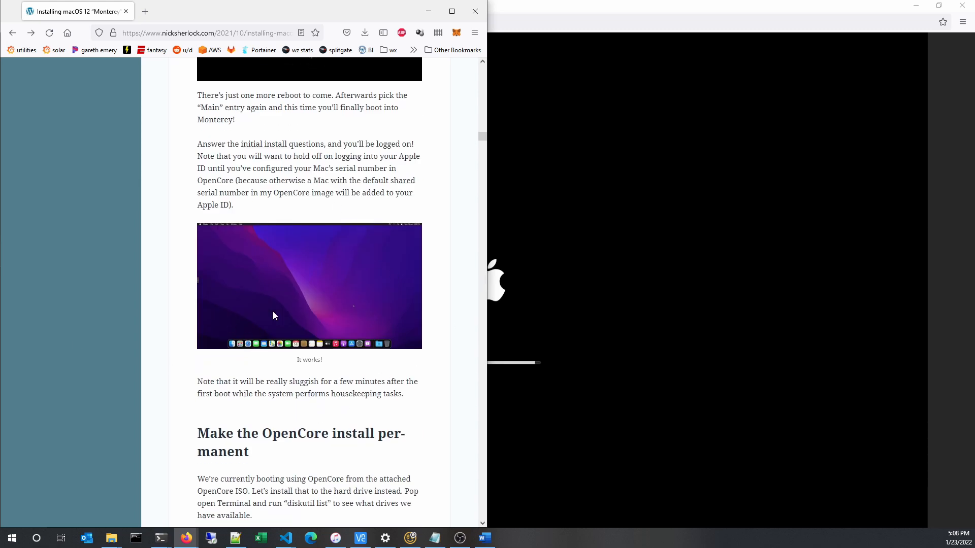
{"action": "left_click_drag", "start_coordinate": [270, 383], "coordinate": [405, 397]}
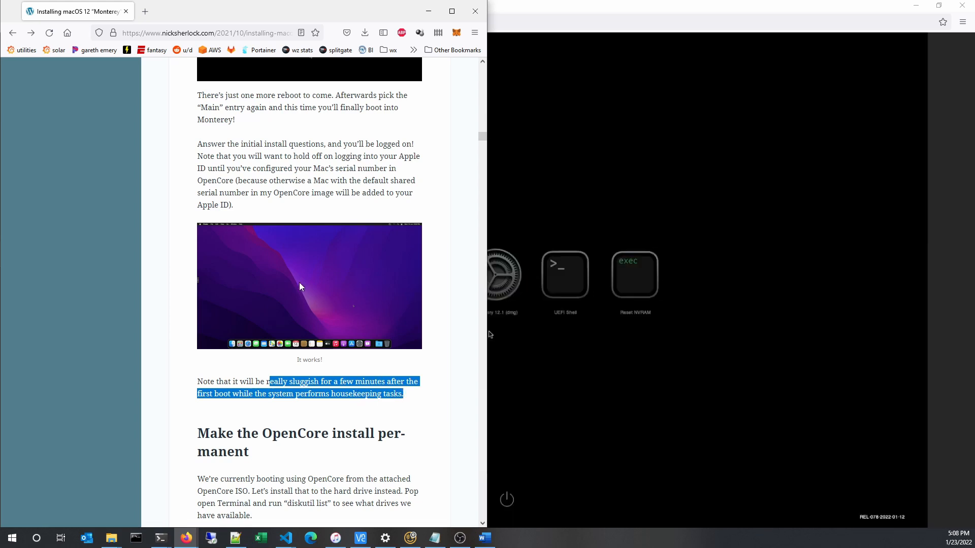
{"action": "left_click", "coordinate": [520, 140]}
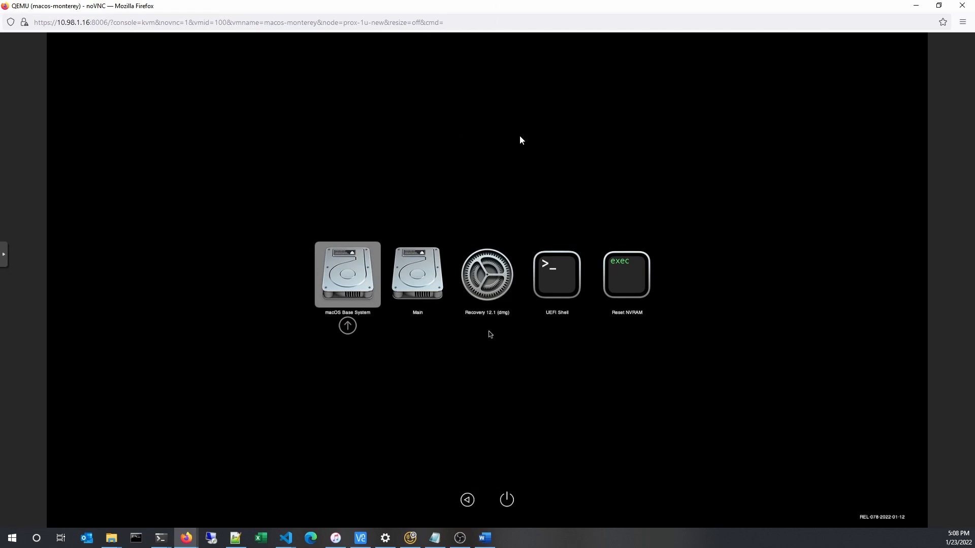
{"action": "key", "text": "Right"}
{"action": "key", "text": "Return"}
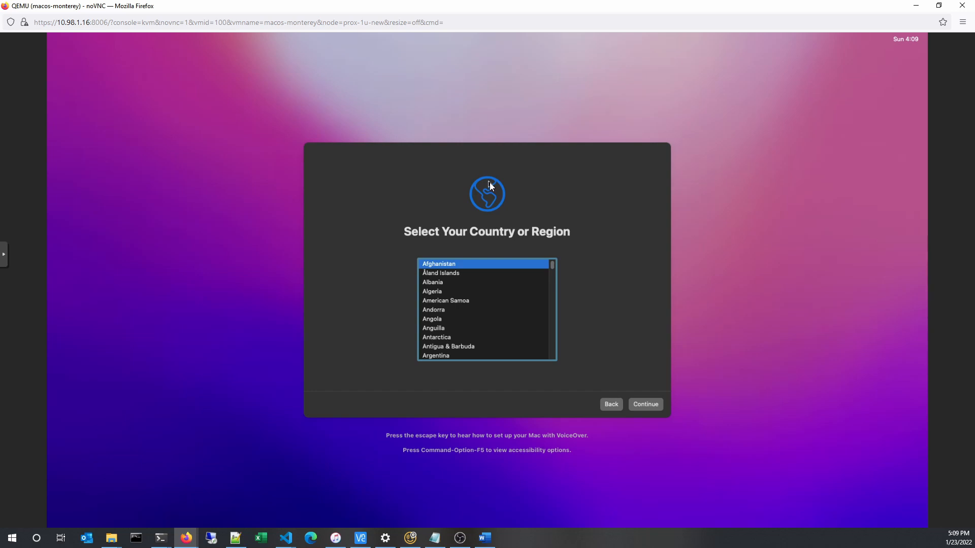
Step: Read the guide's section on making the OpenCore install permanent, including copying the EFI partition and changing the boot order
{"action": "key", "text": "alt+Tab"}
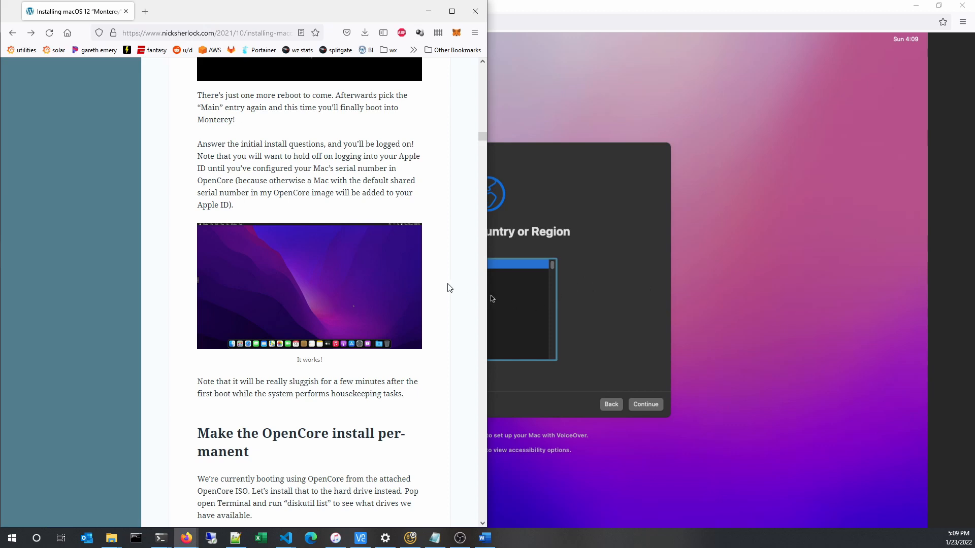
{"action": "scroll", "coordinate": [446, 285], "scroll_direction": "down", "scroll_amount": 3}
{"action": "scroll", "coordinate": [441, 280], "scroll_direction": "down", "scroll_amount": 1}
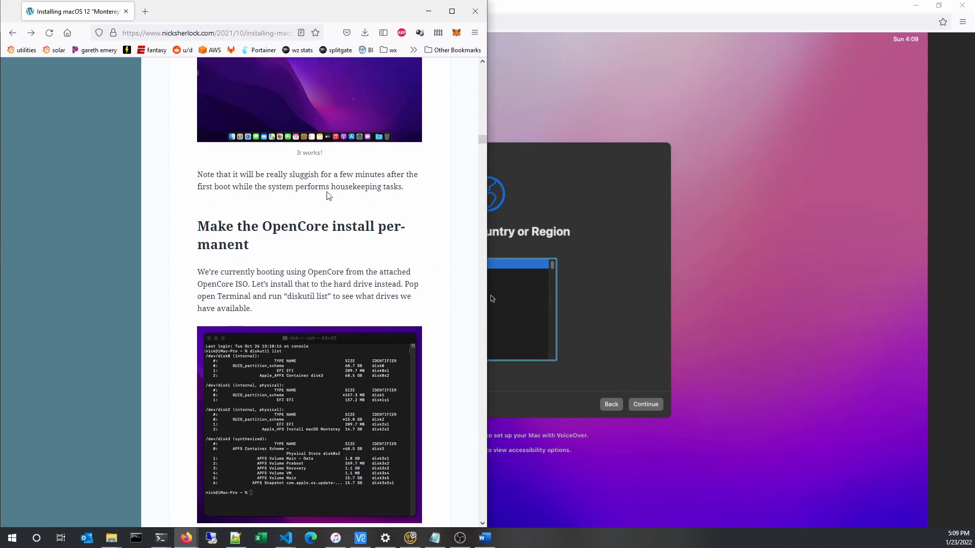
{"action": "scroll", "coordinate": [331, 188], "scroll_direction": "down", "scroll_amount": 2}
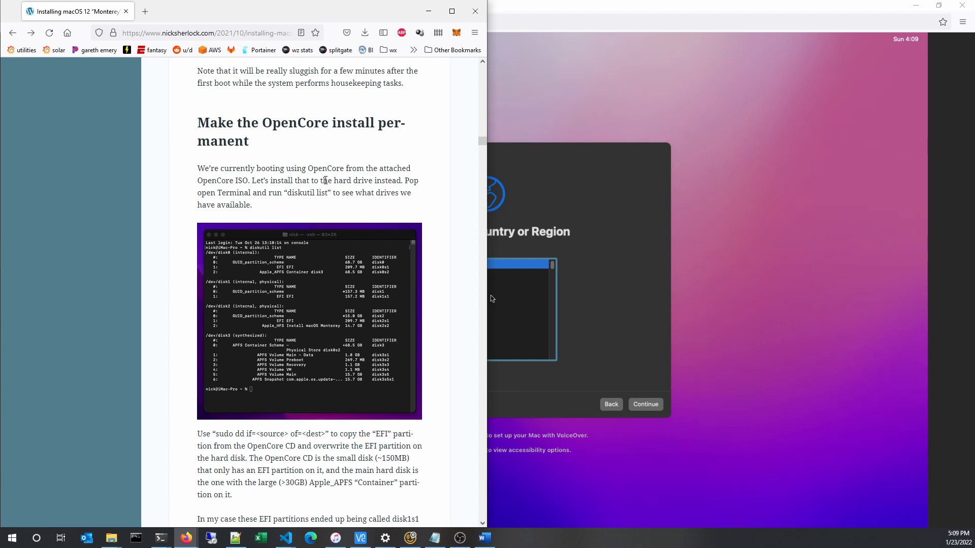
{"action": "scroll", "coordinate": [260, 229], "scroll_direction": "down", "scroll_amount": 1}
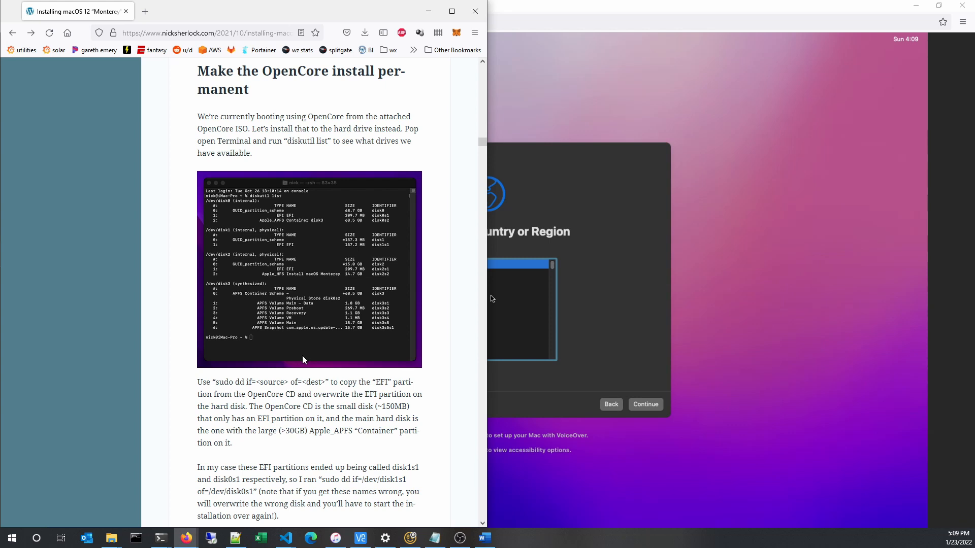
{"action": "scroll", "coordinate": [303, 360], "scroll_direction": "down", "scroll_amount": 4}
{"action": "scroll", "coordinate": [321, 282], "scroll_direction": "down", "scroll_amount": 2}
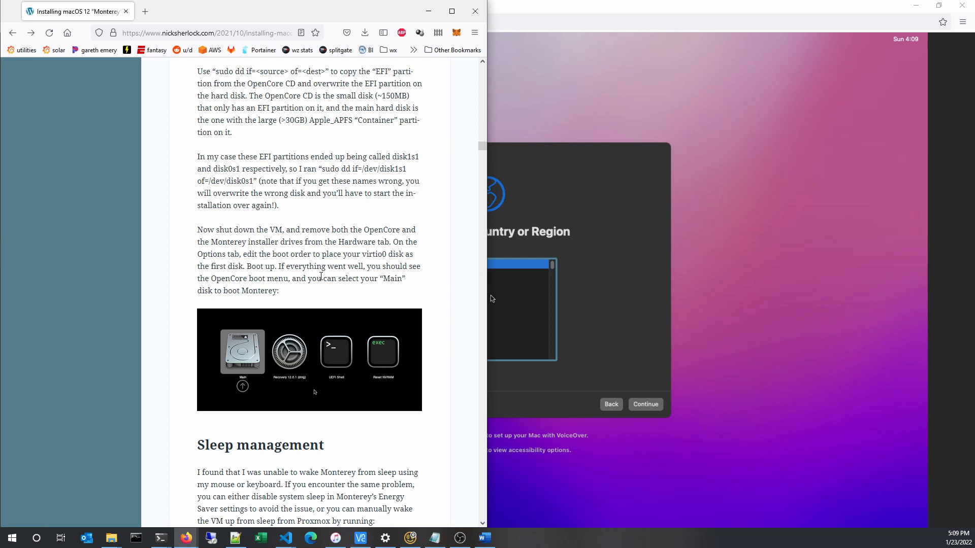
Step: Review the guide's sections on sleep management and editing the OpenCore/EFI settings
{"action": "scroll", "coordinate": [321, 276], "scroll_direction": "down", "scroll_amount": 4}
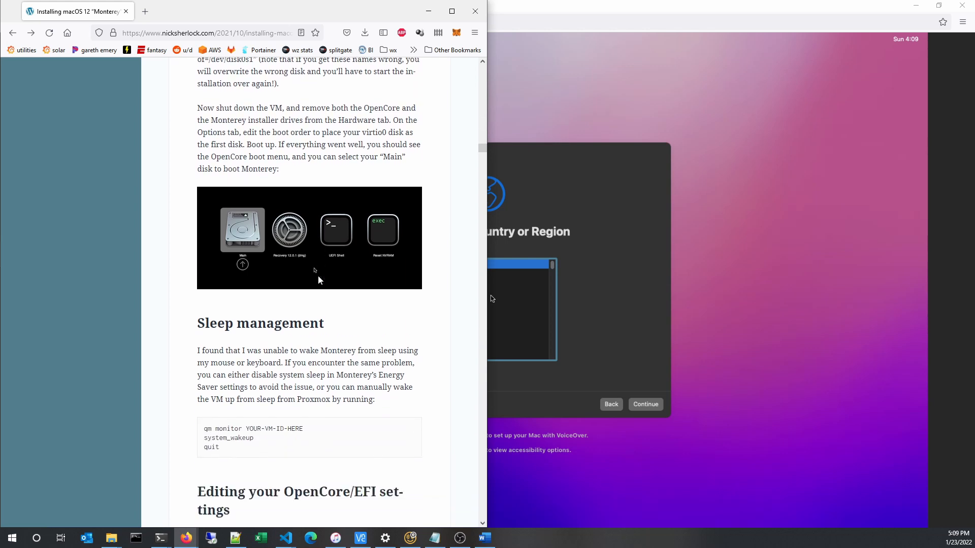
{"action": "scroll", "coordinate": [319, 276], "scroll_direction": "down", "scroll_amount": 1}
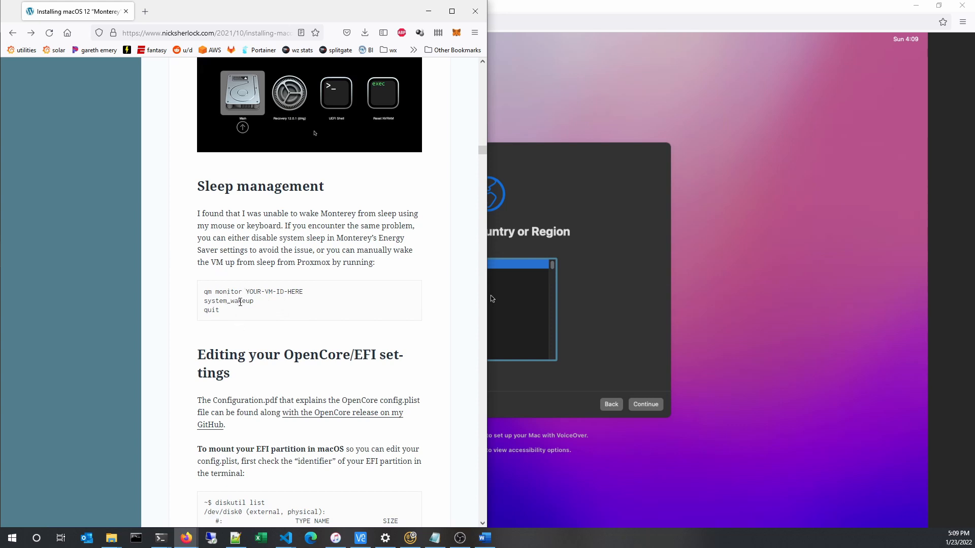
{"action": "scroll", "coordinate": [238, 304], "scroll_direction": "down", "scroll_amount": 2}
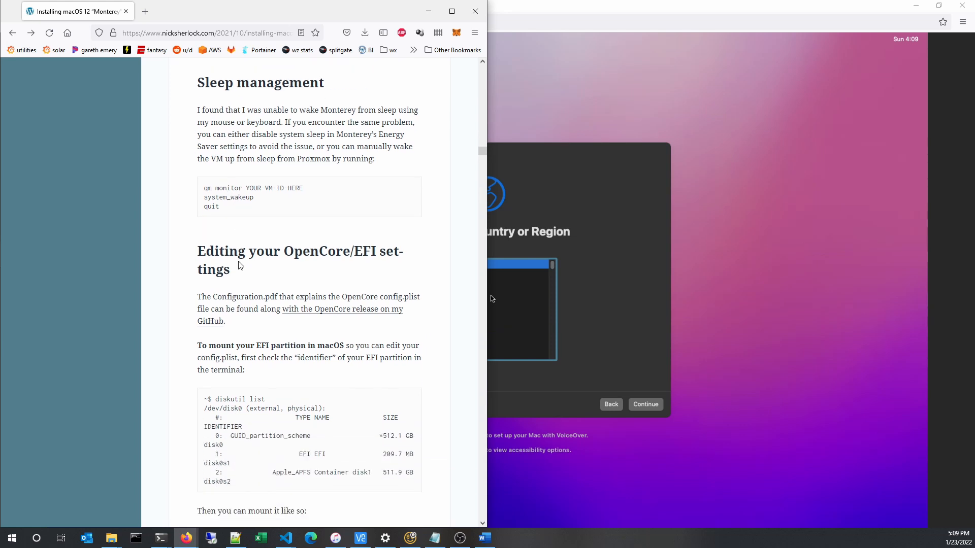
{"action": "scroll", "coordinate": [237, 256], "scroll_direction": "down", "scroll_amount": 2}
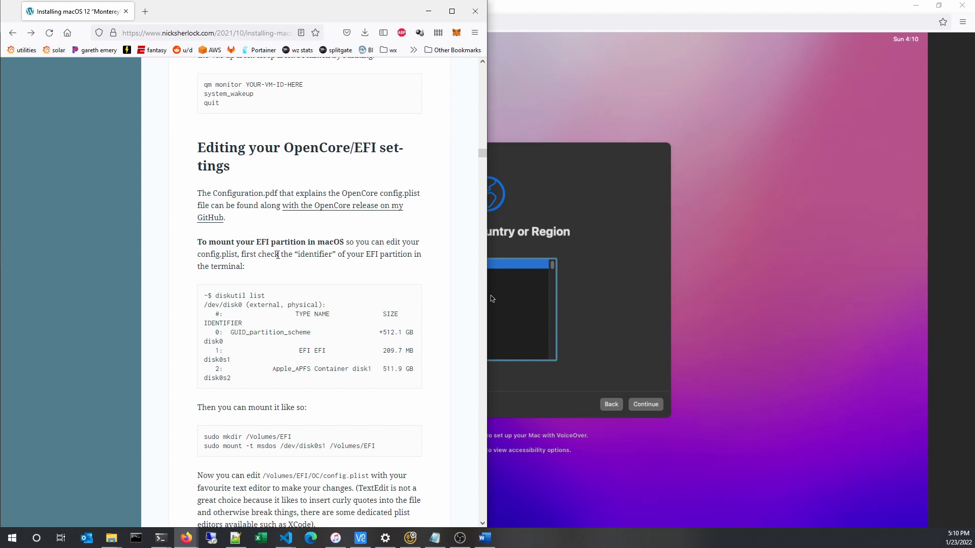
{"action": "scroll", "coordinate": [277, 259], "scroll_direction": "down", "scroll_amount": 7}
{"action": "scroll", "coordinate": [278, 259], "scroll_direction": "down", "scroll_amount": 9}
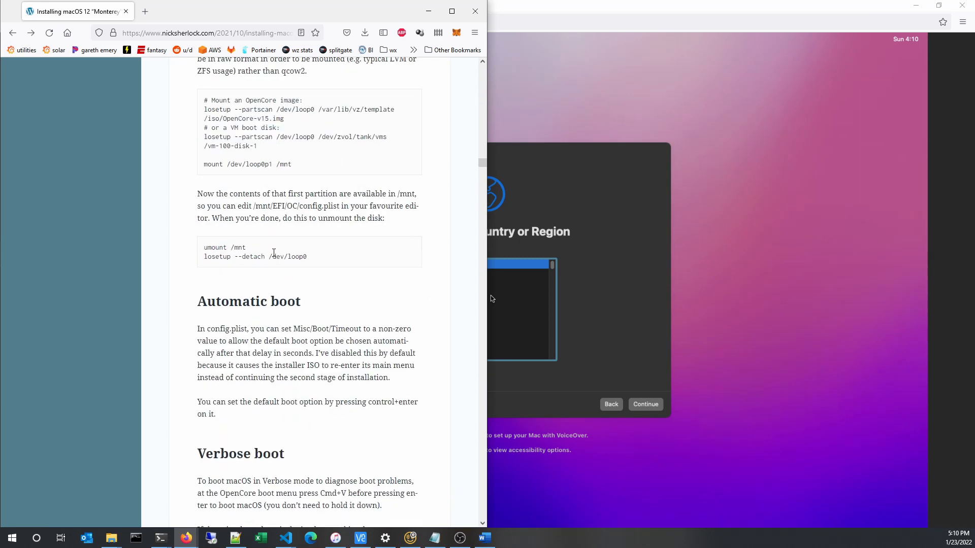
Step: Review the guide's sections on verbose boot and changing the screen resolution
{"action": "scroll", "coordinate": [298, 173], "scroll_direction": "down", "scroll_amount": 3}
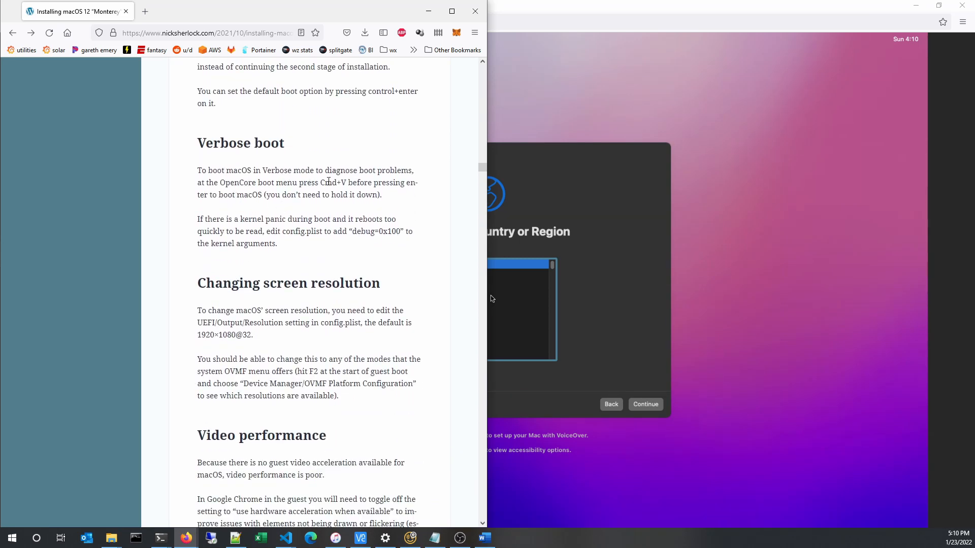
{"action": "left_click_drag", "start_coordinate": [320, 182], "coordinate": [347, 179]}
{"action": "left_click", "coordinate": [347, 178]}
{"action": "scroll", "coordinate": [335, 193], "scroll_direction": "down", "scroll_amount": 2}
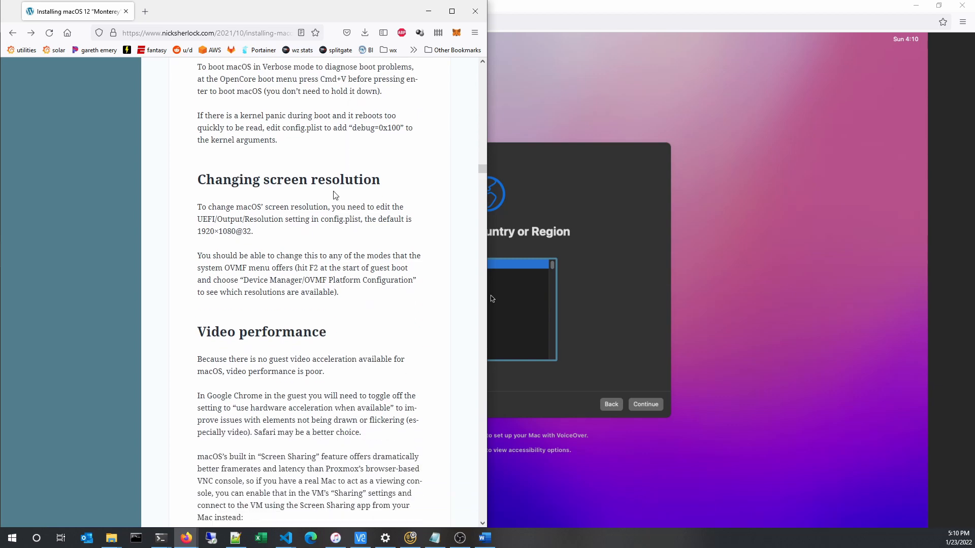
Step: Read the guide's Video performance section, covering macOS Screen Sharing, RealVNC compatibility and PCIe passthrough
{"action": "scroll", "coordinate": [317, 227], "scroll_direction": "down", "scroll_amount": 4}
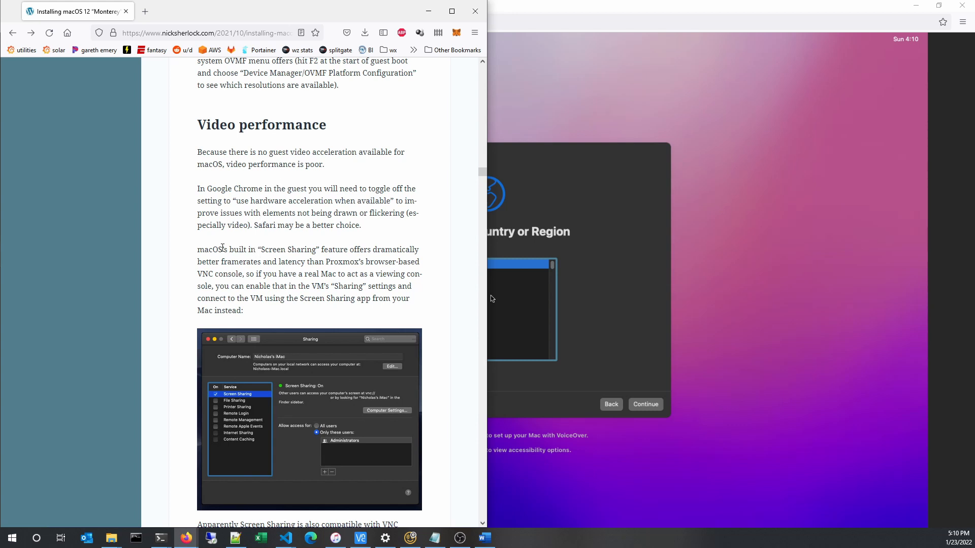
{"action": "left_click_drag", "start_coordinate": [199, 249], "coordinate": [316, 246]}
{"action": "left_click", "coordinate": [315, 245]}
{"action": "scroll", "coordinate": [316, 246], "scroll_direction": "down", "scroll_amount": 4}
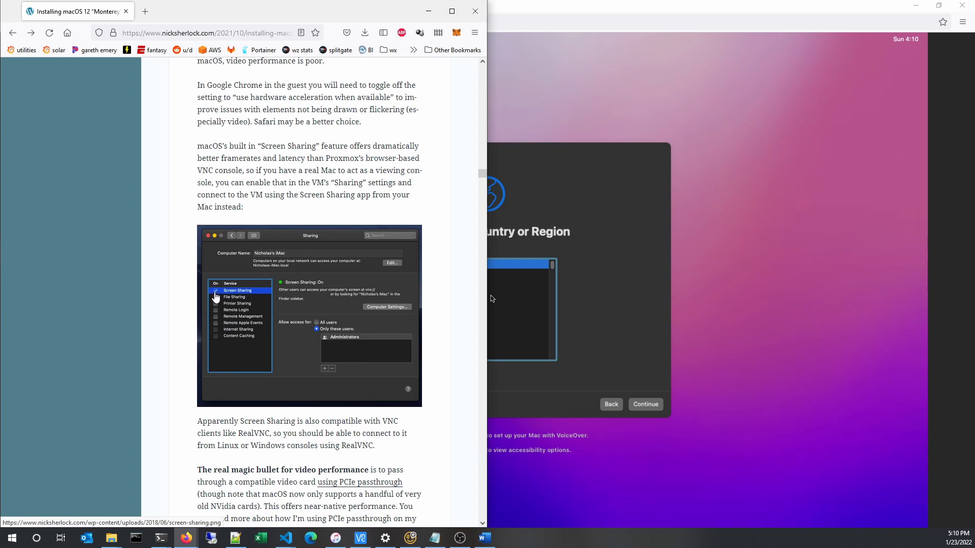
{"action": "scroll", "coordinate": [211, 289], "scroll_direction": "down", "scroll_amount": 2}
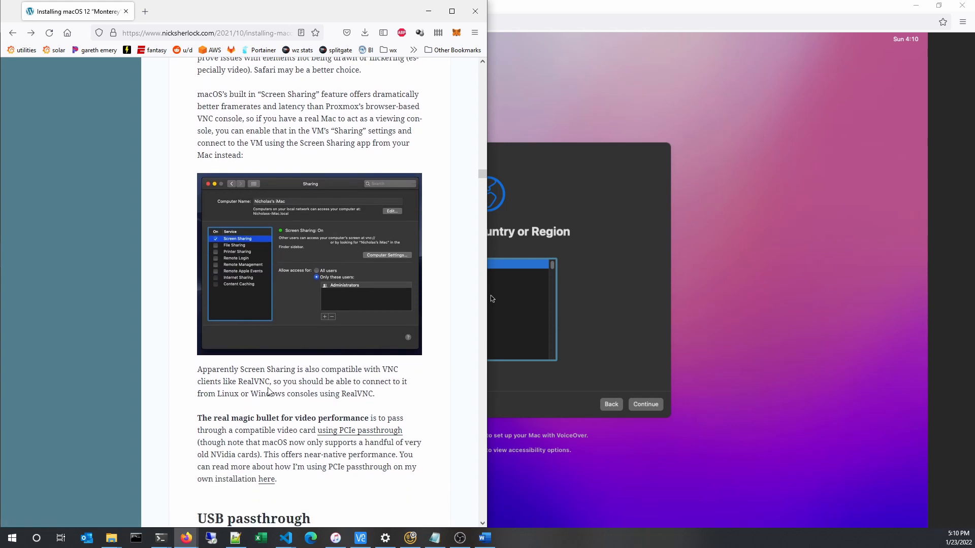
{"action": "double_click", "coordinate": [255, 381]}
{"action": "scroll", "coordinate": [255, 350], "scroll_direction": "down", "scroll_amount": 5}
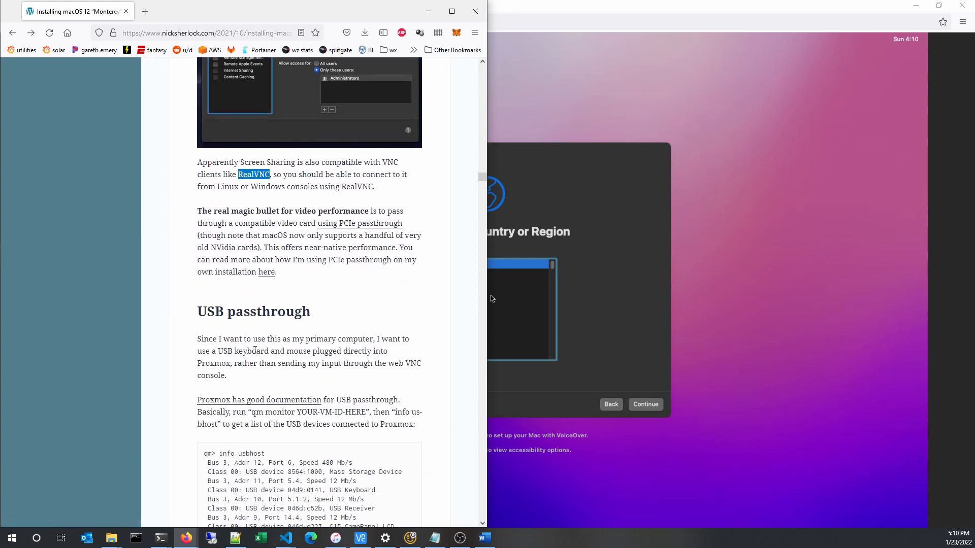
Step: Review the guide's sections on USB passthrough, odd core counts and fixing a guest that boots to the UEFI shell
{"action": "scroll", "coordinate": [255, 350], "scroll_direction": "down", "scroll_amount": 3}
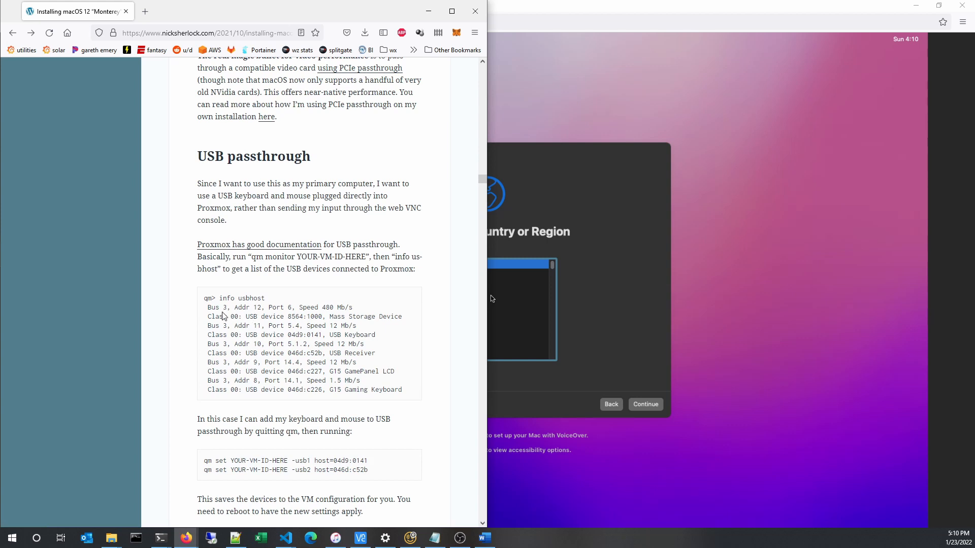
{"action": "scroll", "coordinate": [340, 307], "scroll_direction": "down", "scroll_amount": 1}
{"action": "scroll", "coordinate": [340, 307], "scroll_direction": "down", "scroll_amount": 9}
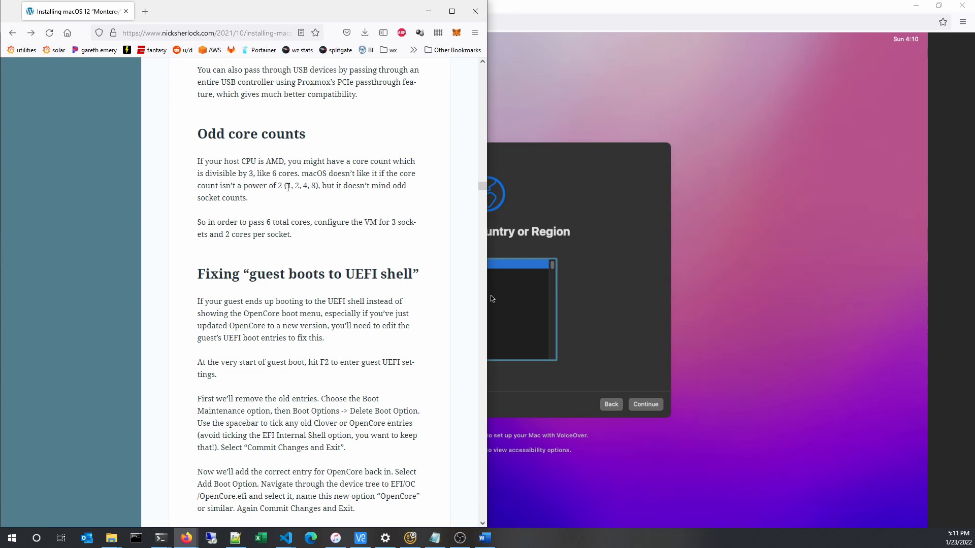
{"action": "left_click_drag", "start_coordinate": [392, 222], "coordinate": [388, 236]}
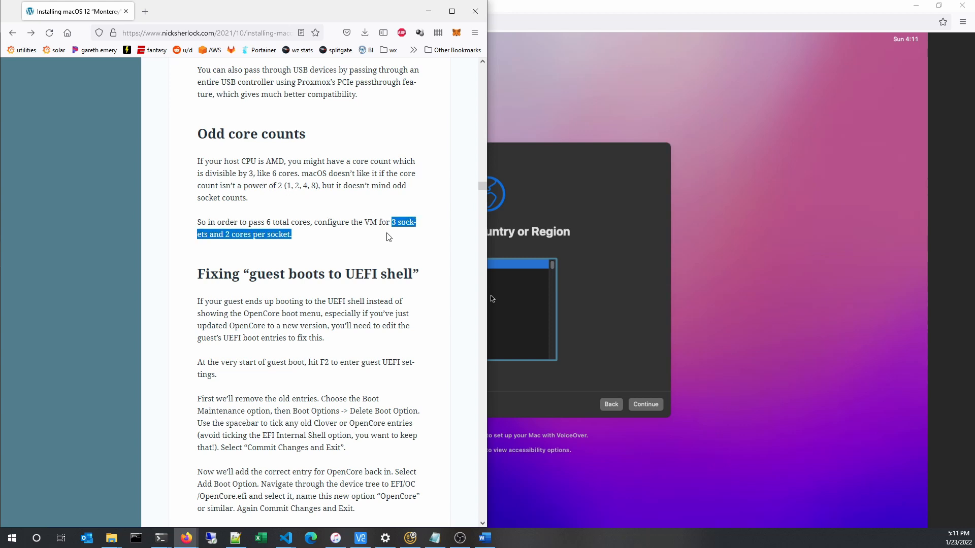
{"action": "left_click", "coordinate": [388, 236]}
{"action": "scroll", "coordinate": [388, 237], "scroll_direction": "down", "scroll_amount": 2}
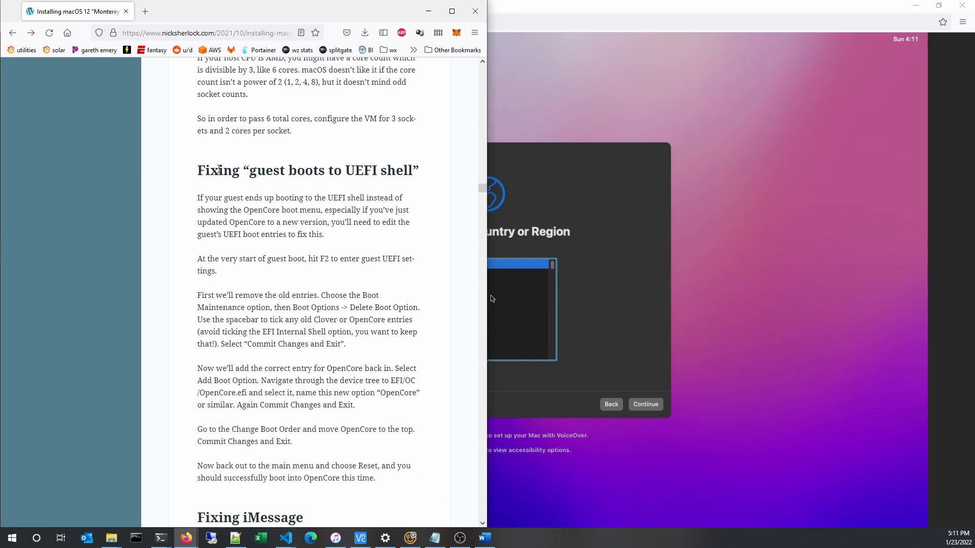
{"action": "left_click_drag", "start_coordinate": [224, 170], "coordinate": [437, 188]}
{"action": "left_click", "coordinate": [437, 189]}
{"action": "scroll", "coordinate": [415, 197], "scroll_direction": "down", "scroll_amount": 4}
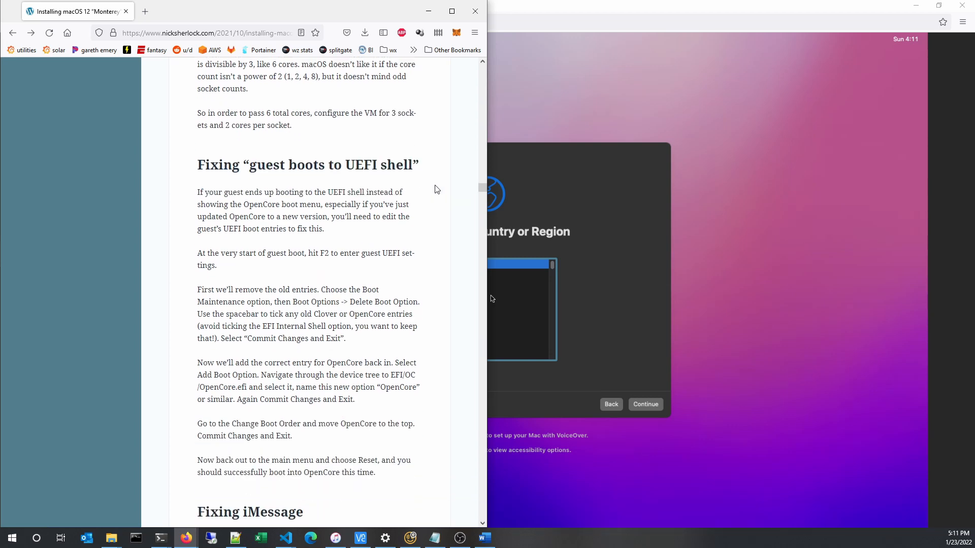
Step: Open the OpenCore Post-Install link from the guide's Fixing iMessage section in a new browser tab
{"action": "scroll", "coordinate": [415, 197], "scroll_direction": "down", "scroll_amount": 4}
{"action": "middle_click", "coordinate": [231, 184]}
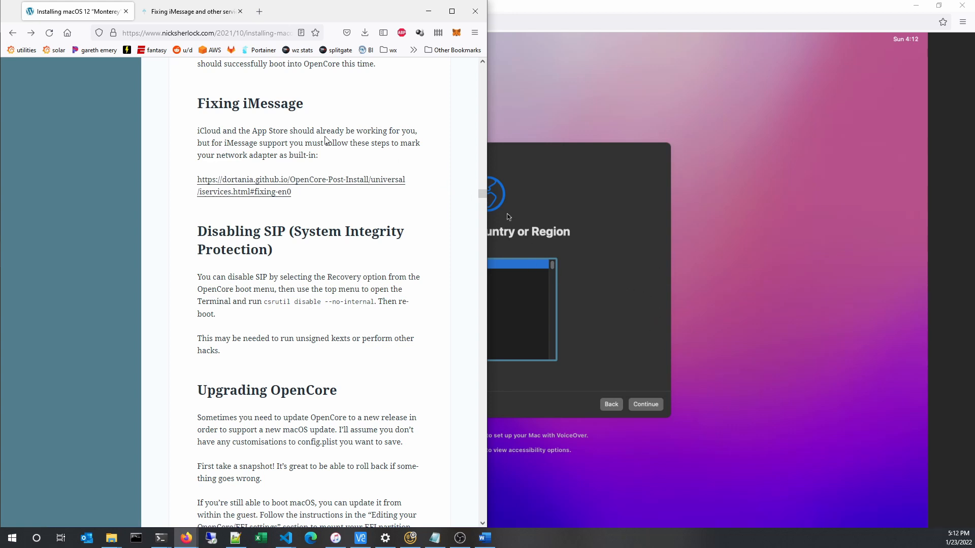
{"action": "middle_click", "coordinate": [280, 184]}
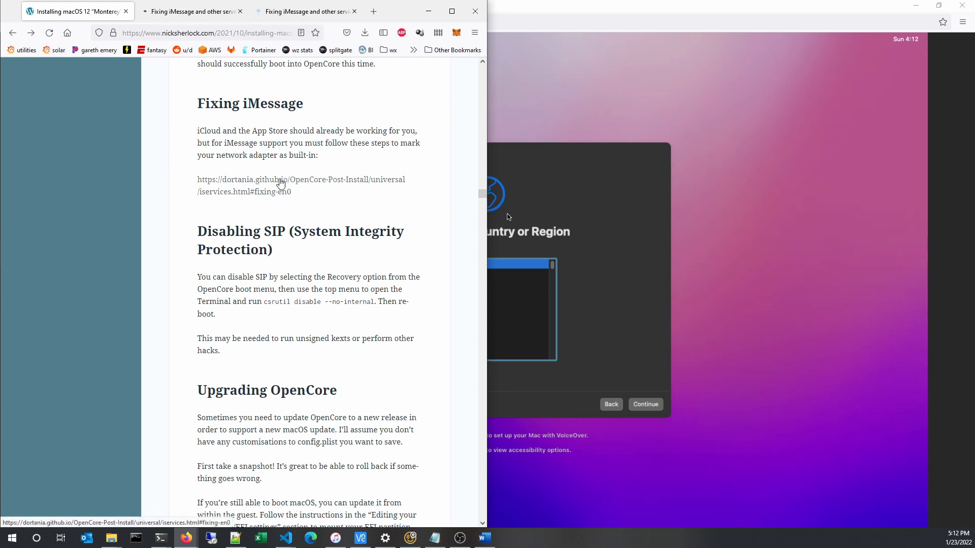
Step: Close the duplicate OpenCore Post-Install tab and review the remaining page's Fixing En0 section and introduction on iServices requirements
{"action": "left_click", "coordinate": [239, 11]}
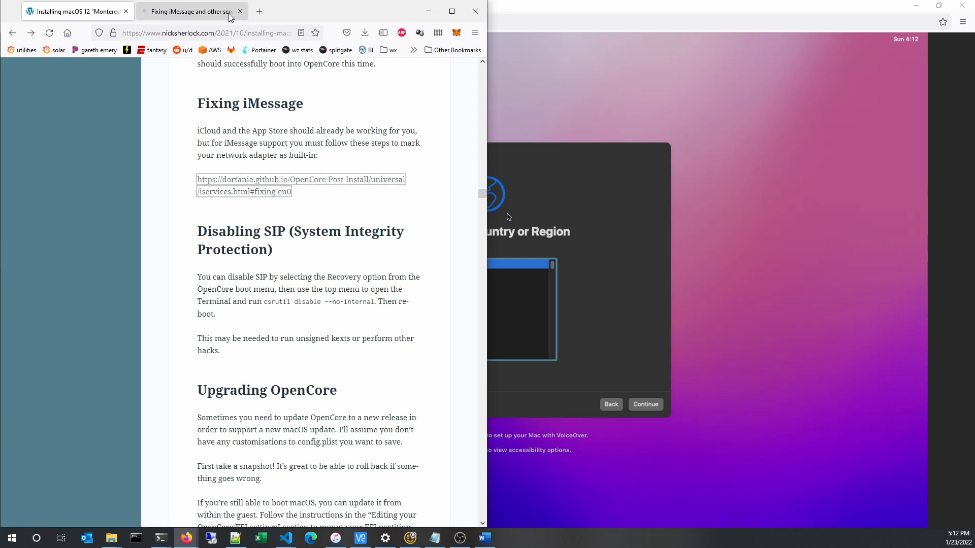
{"action": "left_click", "coordinate": [232, 18]}
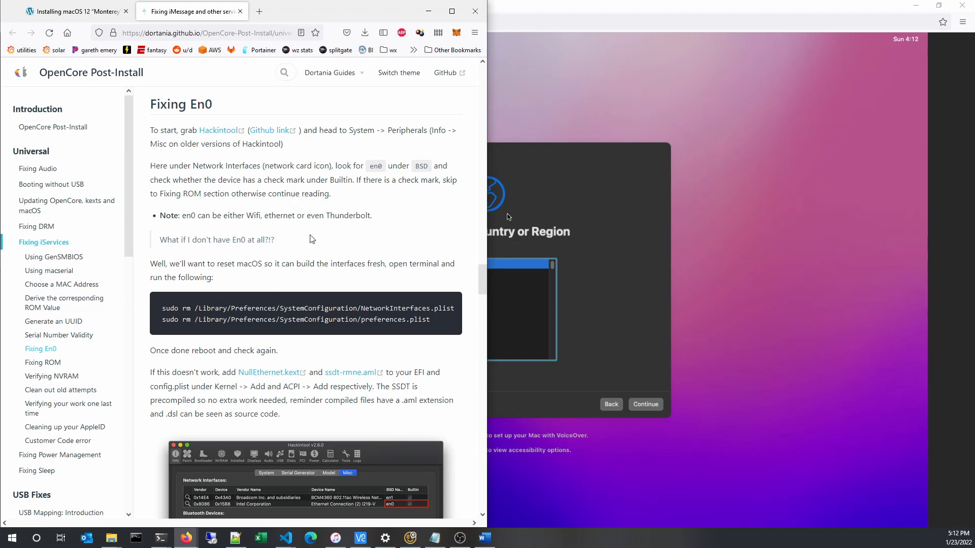
{"action": "left_click_drag", "start_coordinate": [483, 284], "coordinate": [483, 87]}
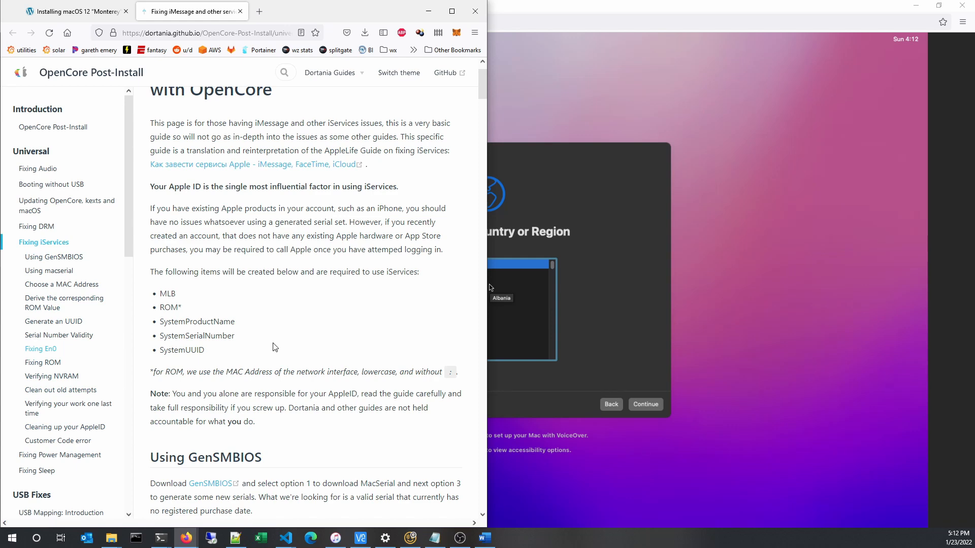
{"action": "scroll", "coordinate": [275, 348], "scroll_direction": "down", "scroll_amount": 3}
{"action": "scroll", "coordinate": [273, 346], "scroll_direction": "up", "scroll_amount": 2}
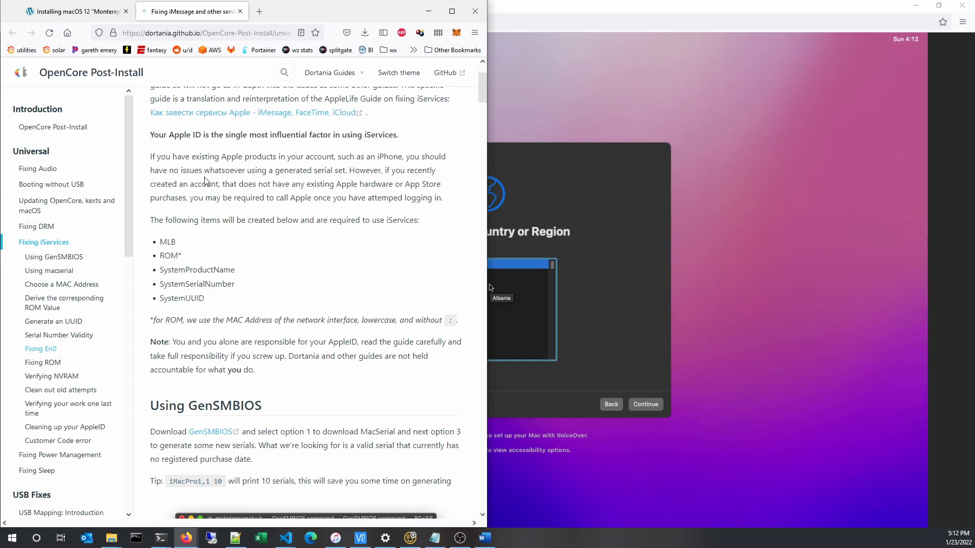
Step: Return to the Proxmox guide and review its sections on disabling SIP, upgrading OpenCore and upgrading from macOS Big Sur, through to the comments
{"action": "left_click", "coordinate": [74, 13]}
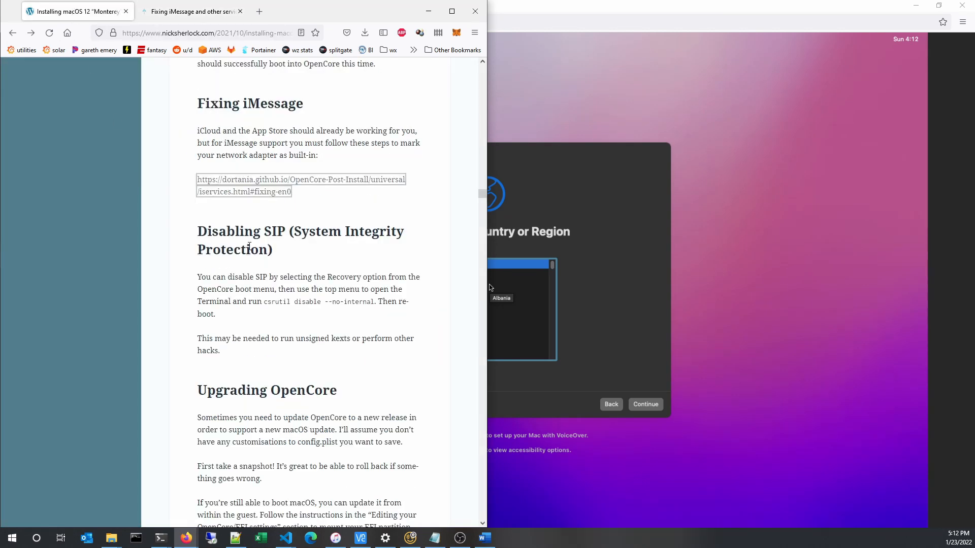
{"action": "scroll", "coordinate": [250, 247], "scroll_direction": "down", "scroll_amount": 5}
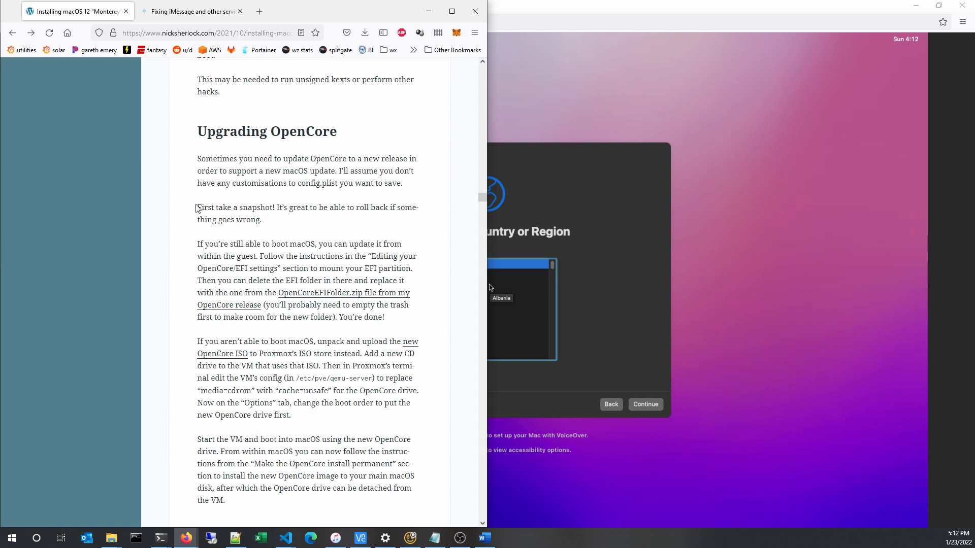
{"action": "left_click_drag", "start_coordinate": [197, 208], "coordinate": [276, 209]}
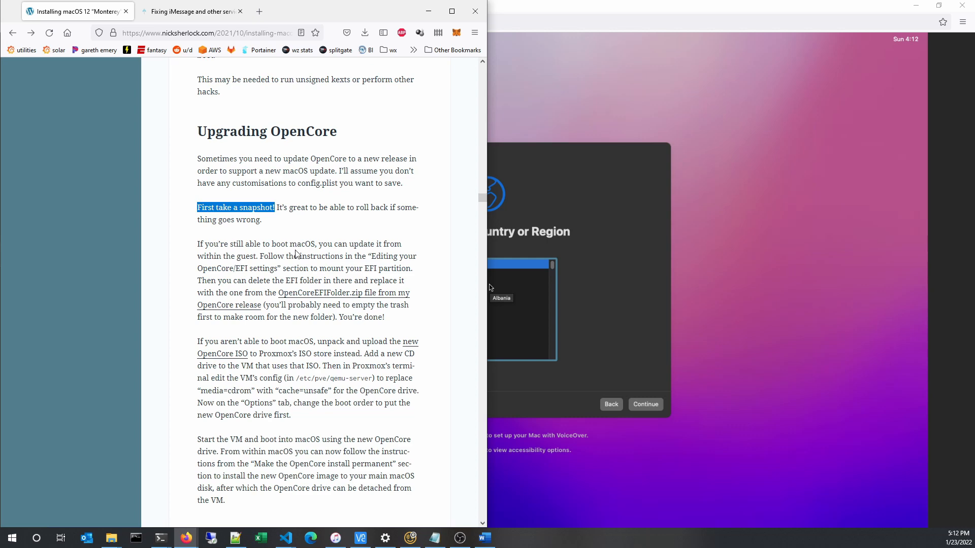
{"action": "scroll", "coordinate": [296, 254], "scroll_direction": "down", "scroll_amount": 6}
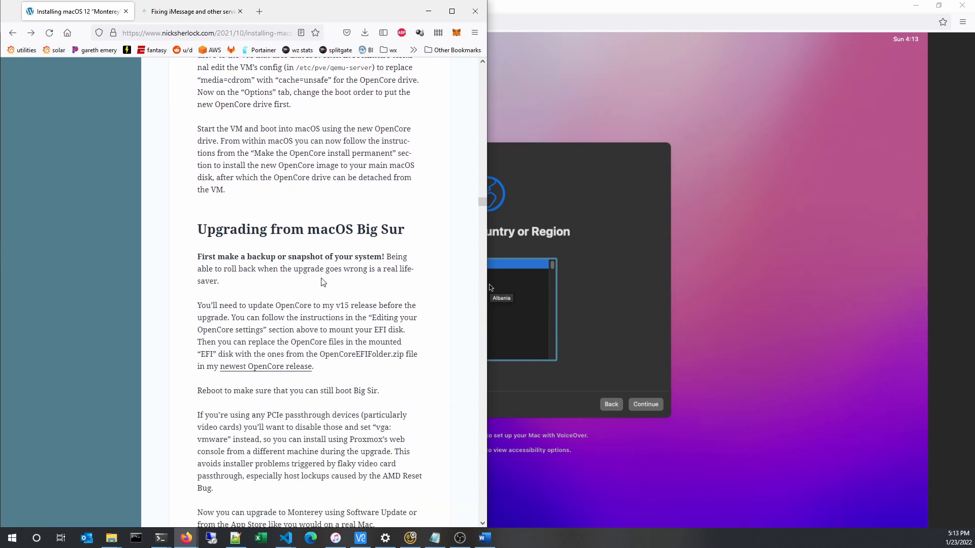
{"action": "scroll", "coordinate": [322, 282], "scroll_direction": "down", "scroll_amount": 4}
{"action": "scroll", "coordinate": [322, 272], "scroll_direction": "down", "scroll_amount": 6}
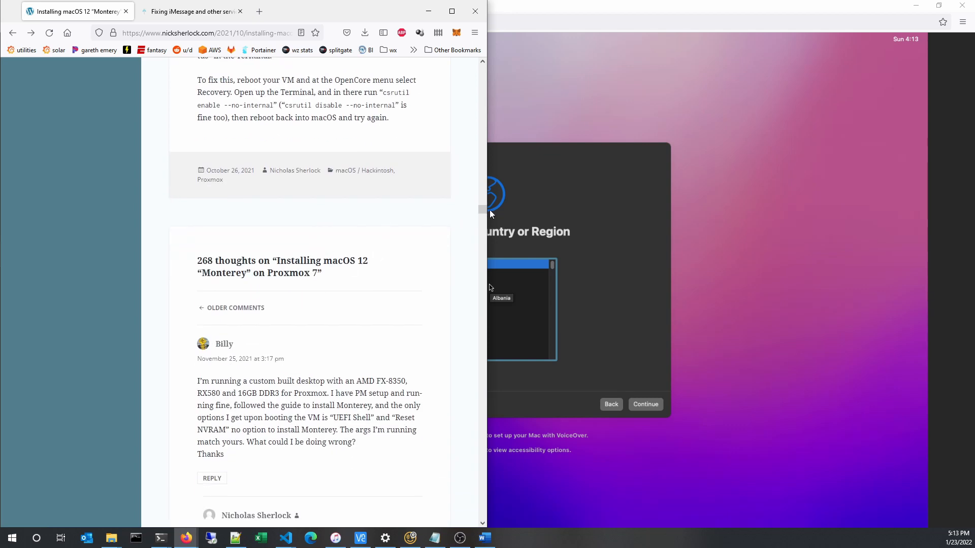
{"action": "left_click_drag", "start_coordinate": [483, 210], "coordinate": [483, 209]}
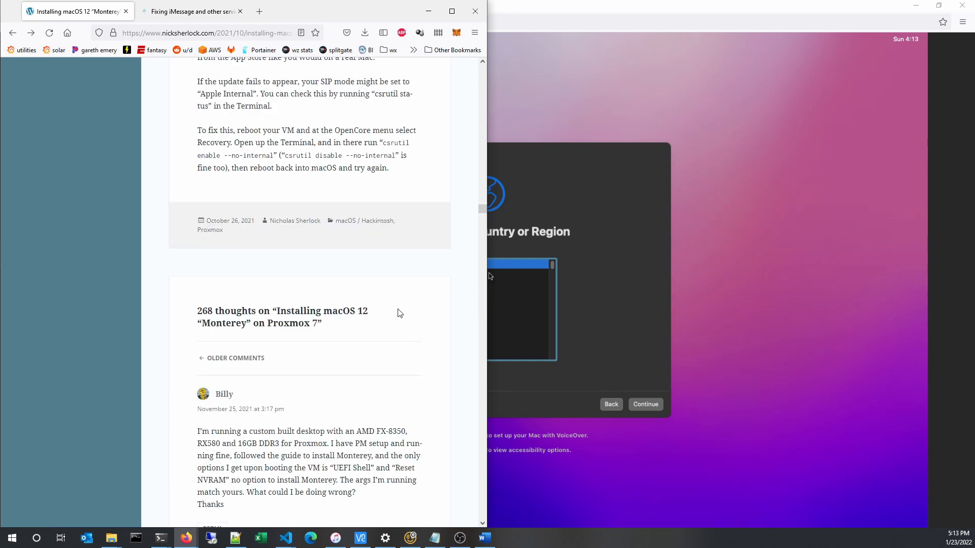
{"action": "scroll", "coordinate": [483, 221], "scroll_direction": "down", "scroll_amount": 5}
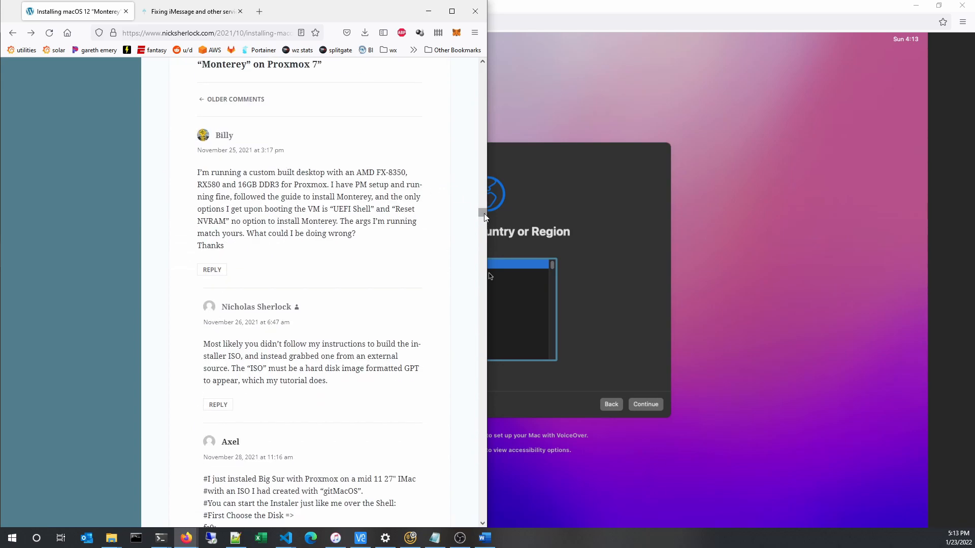
Step: Go back to the title at the start of the guide and switch to the macos-monterey VM console window
{"action": "left_click_drag", "start_coordinate": [483, 213], "coordinate": [480, 68]}
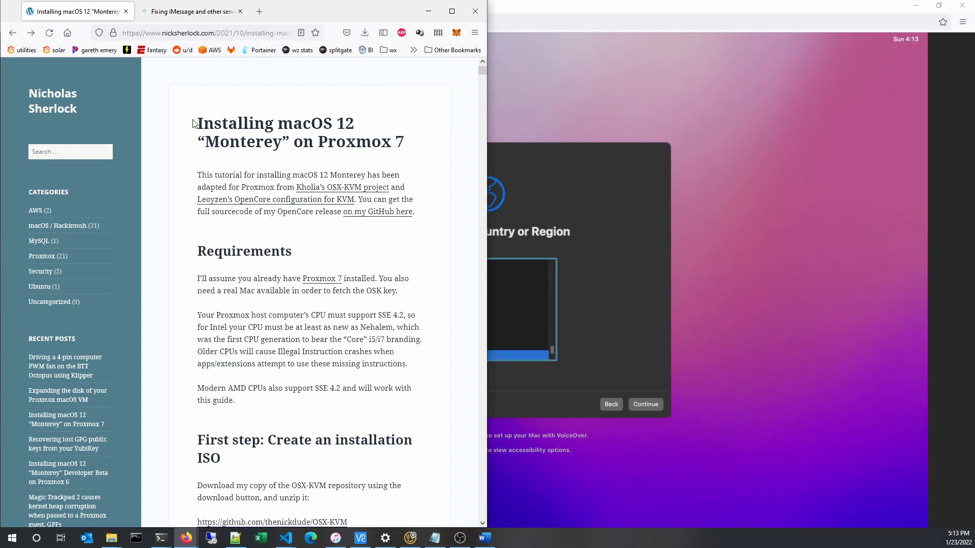
{"action": "left_click_drag", "start_coordinate": [197, 122], "coordinate": [411, 138]}
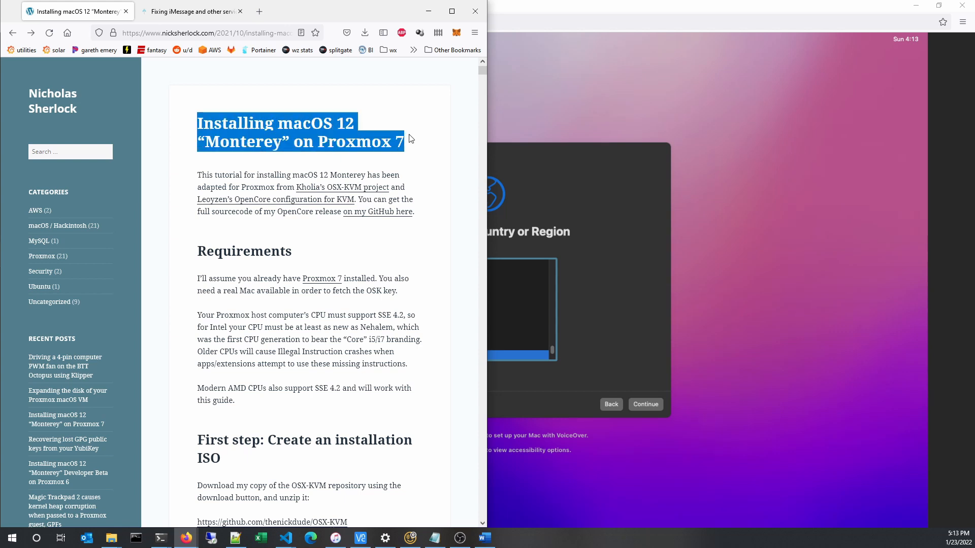
{"action": "left_click", "coordinate": [411, 139]}
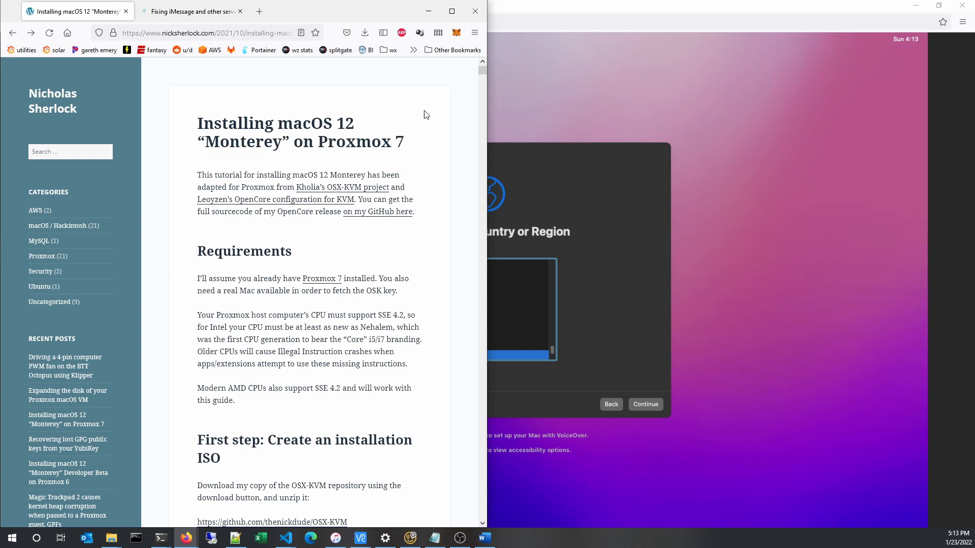
{"action": "left_click", "coordinate": [541, 181]}
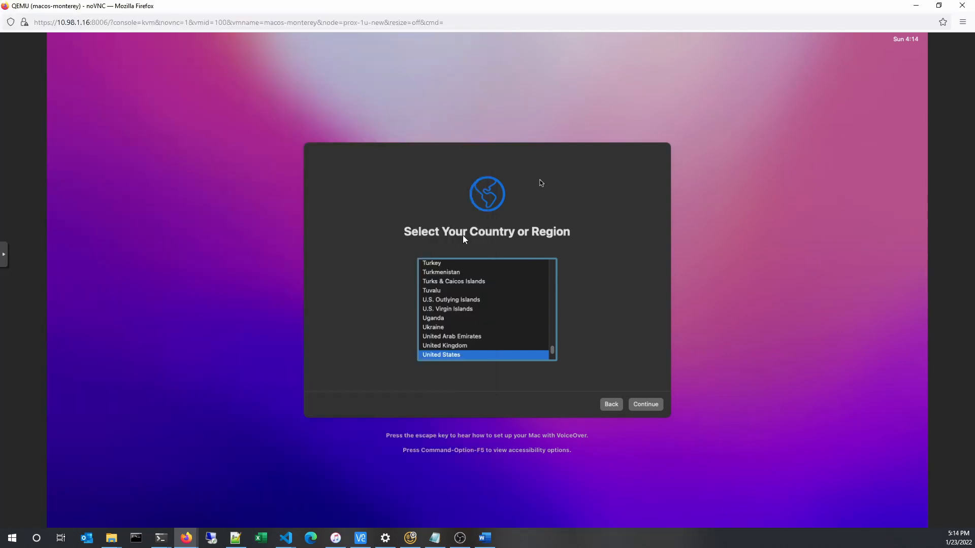